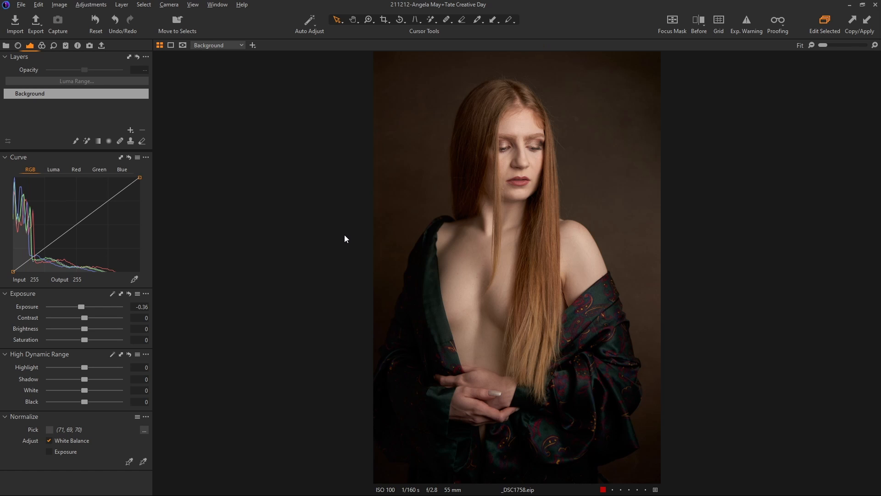
Heal the small blemishes on the forehead, cheeks, chin and around the mouth of the portrait
key("z")
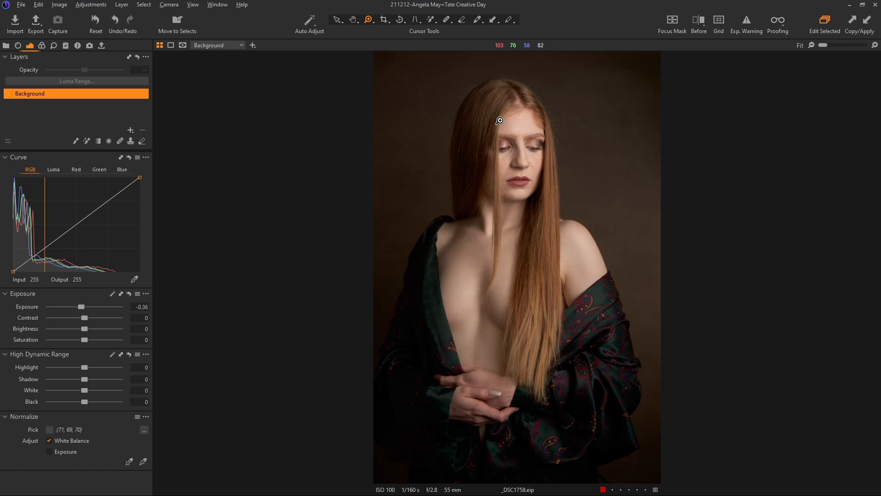
left_click_drag(466, 105, 576, 220)
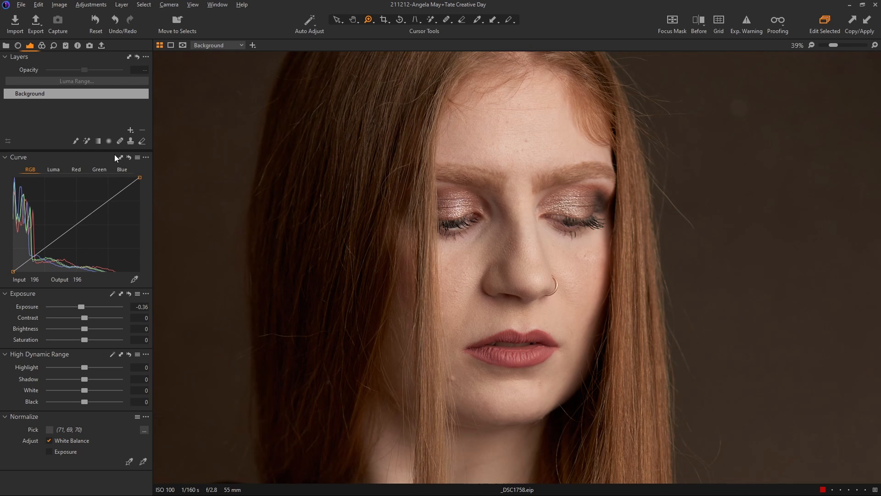
left_click(120, 140)
left_click(526, 141)
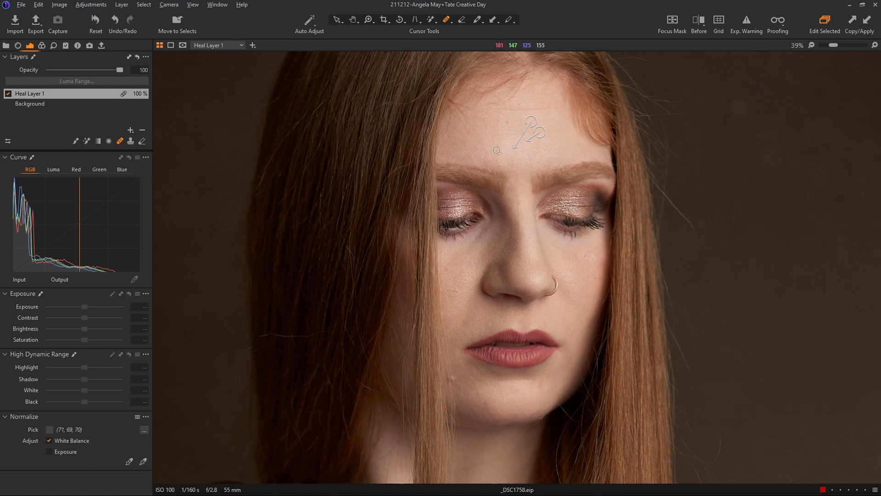
left_click_drag(530, 121, 514, 120)
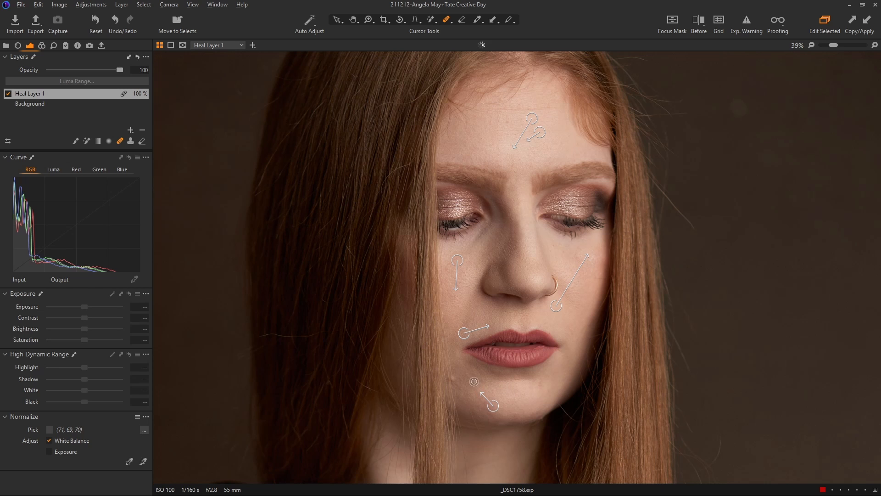
left_click(450, 376)
Heal the flyaway hairs against the background beside the bright side of the face, down to above the bare shoulder
left_click(739, 108)
left_click_drag(652, 181, 684, 218)
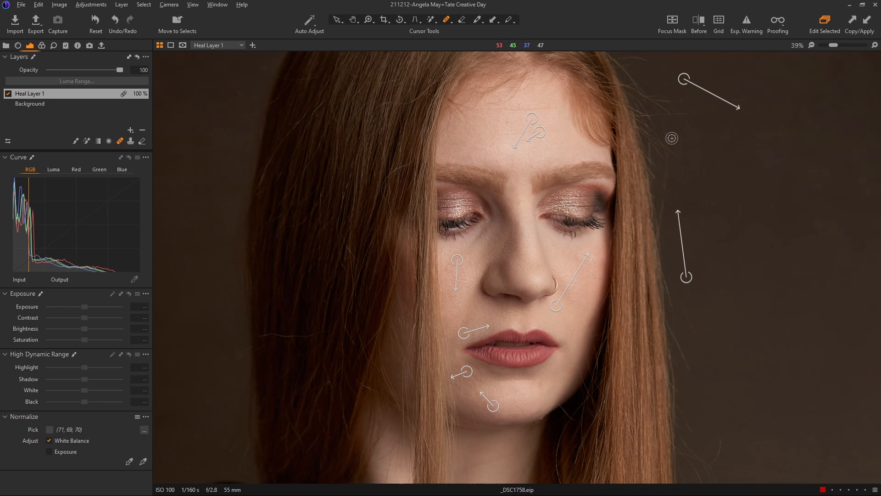
left_click_drag(672, 139, 664, 222)
left_click_drag(687, 114, 671, 116)
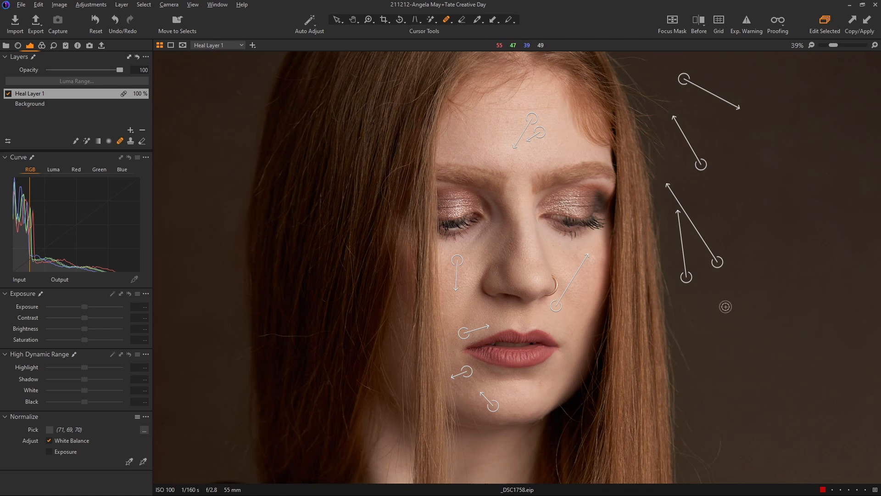
mouse_move(681, 297)
left_mouse_down()
mouse_move(696, 336)
mouse_move(673, 335)
mouse_move(694, 380)
mouse_move(673, 392)
mouse_move(635, 194)
mouse_move(672, 248)
left_mouse_up()
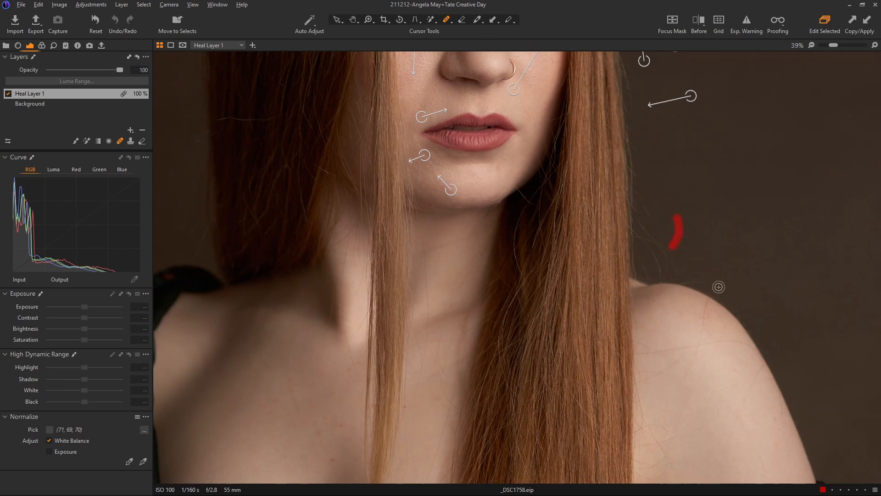
Heal the stray hairs lying across the bare shoulder and upper arm next to the long hair
scroll(689, 257, "down", 5)
scroll(688, 257, "right", 4)
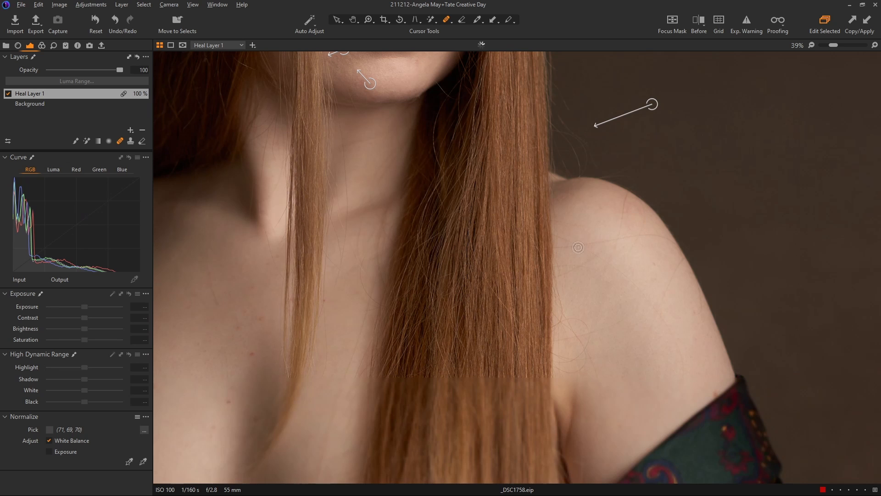
left_click_drag(561, 247, 652, 235)
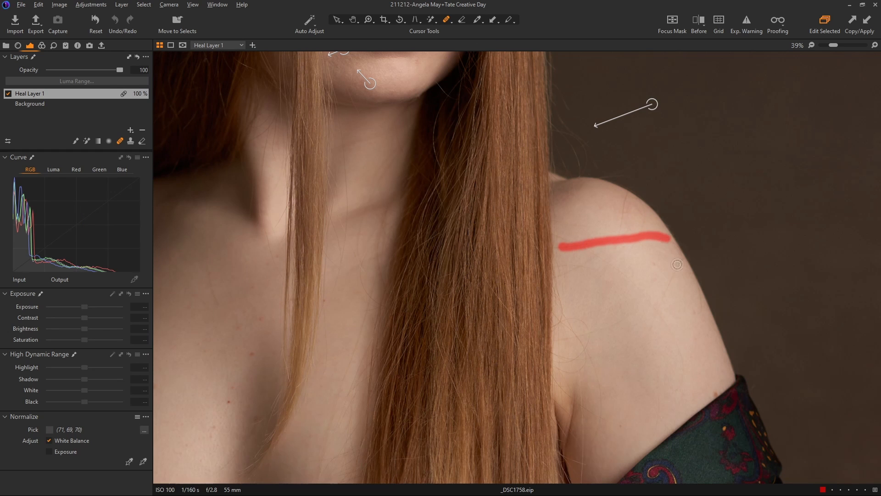
left_click_drag(626, 196, 617, 236)
mouse_move(680, 262)
left_mouse_down()
mouse_move(658, 308)
mouse_move(580, 335)
mouse_move(601, 373)
left_mouse_up()
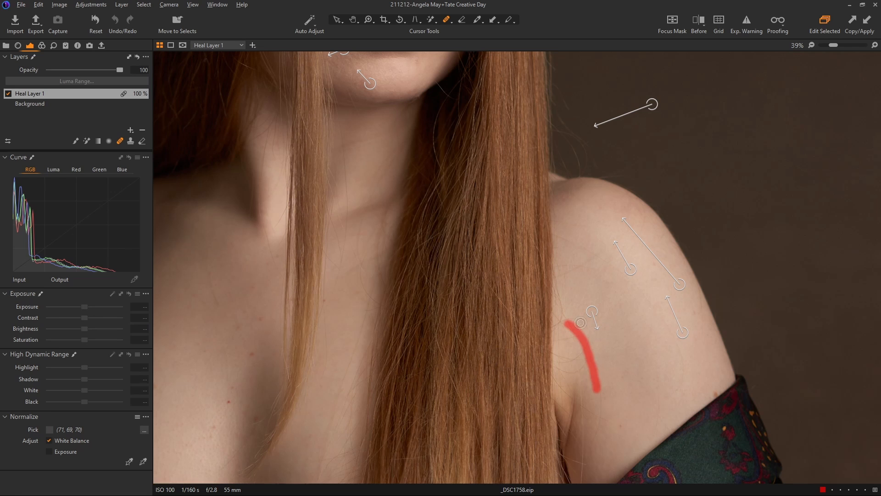
left_click_drag(568, 319, 590, 327)
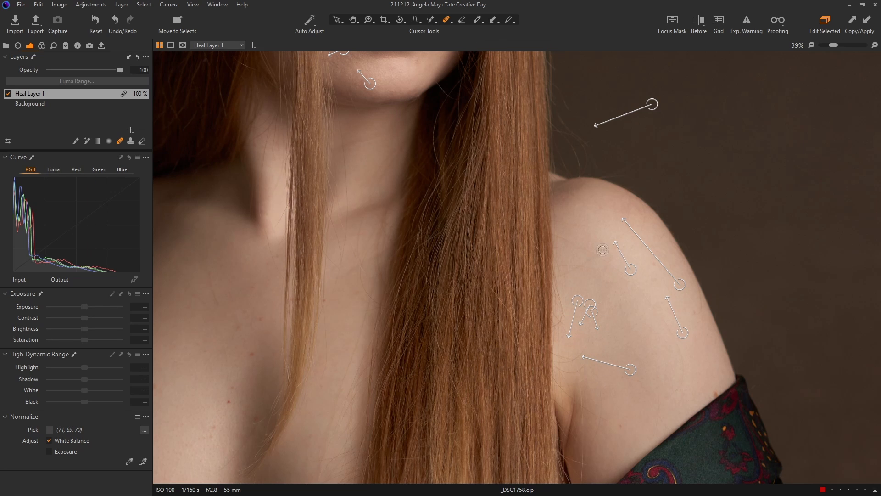
mouse_move(606, 251)
left_mouse_down()
mouse_move(567, 276)
mouse_move(594, 269)
mouse_move(609, 276)
left_mouse_up()
Heal the marks on the upper chest between the robe collar and the neck
scroll(606, 226, "left", 10)
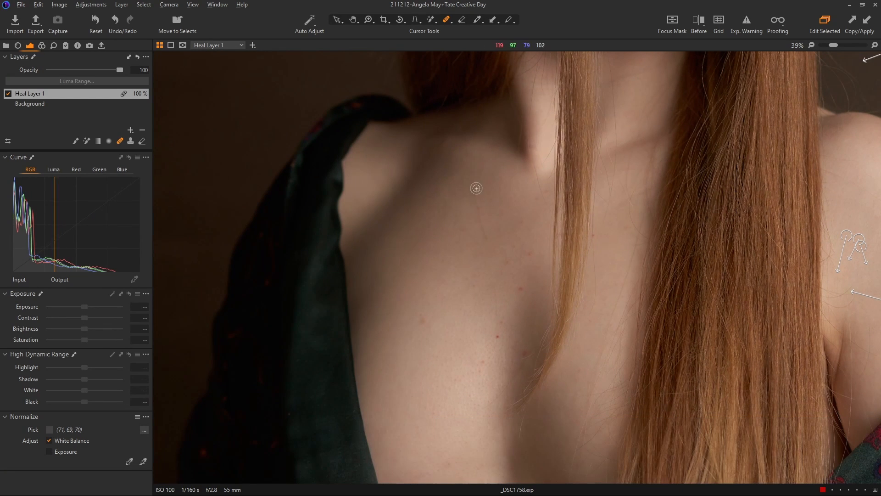
left_click_drag(476, 188, 487, 246)
left_click_drag(447, 202, 478, 242)
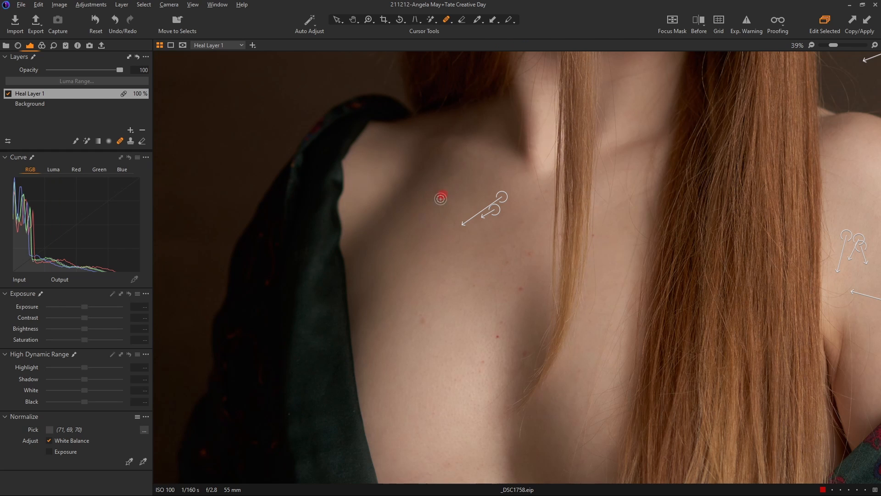
left_click_drag(441, 198, 441, 198)
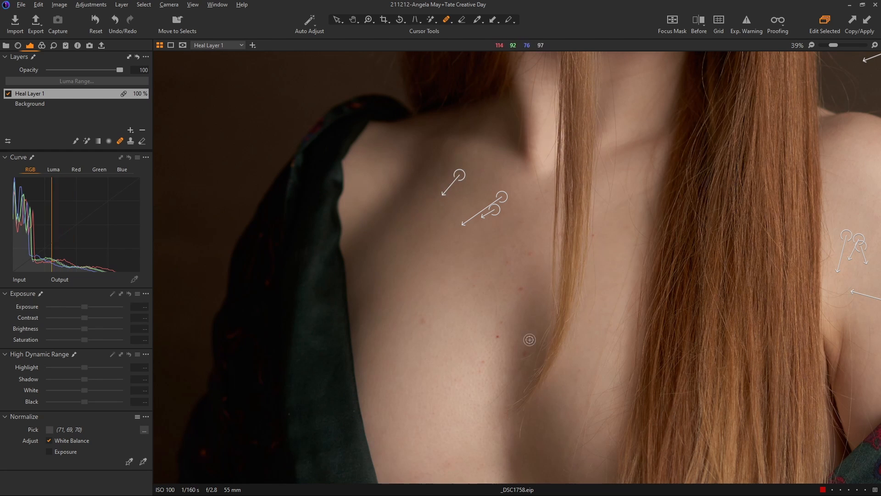
Heal the red spots and marks on the middle of the chest beside the thin hair strand
scroll(529, 340, "down", 3)
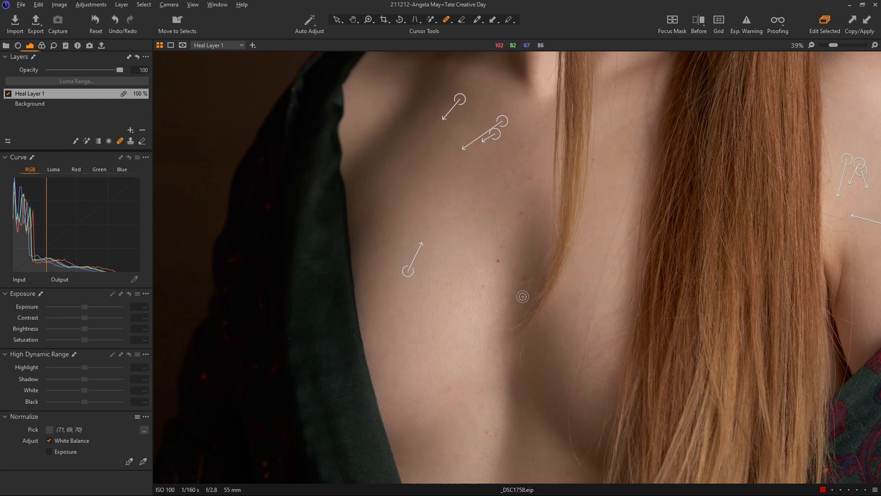
left_click_drag(526, 279, 526, 279)
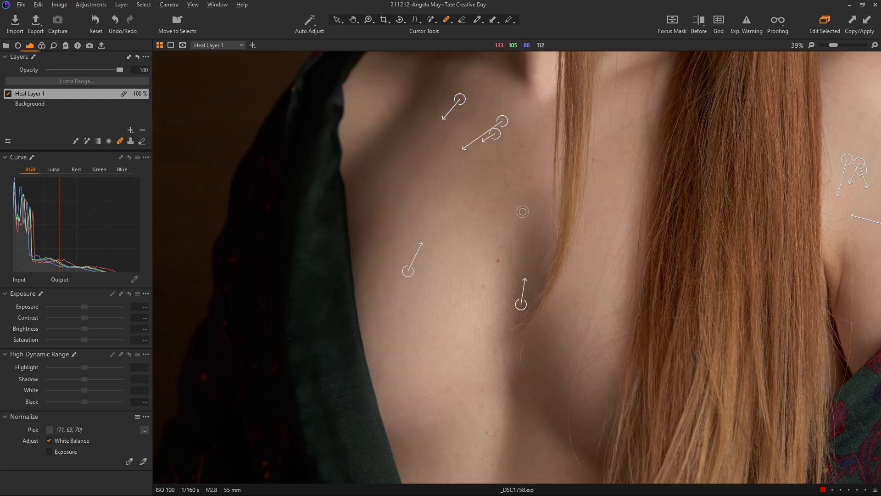
mouse_move(522, 211)
left_mouse_down()
mouse_move(579, 169)
mouse_move(540, 177)
mouse_move(539, 188)
mouse_move(509, 187)
mouse_move(541, 195)
mouse_move(548, 155)
mouse_move(497, 173)
left_mouse_up()
left_click(530, 177)
left_click(515, 171)
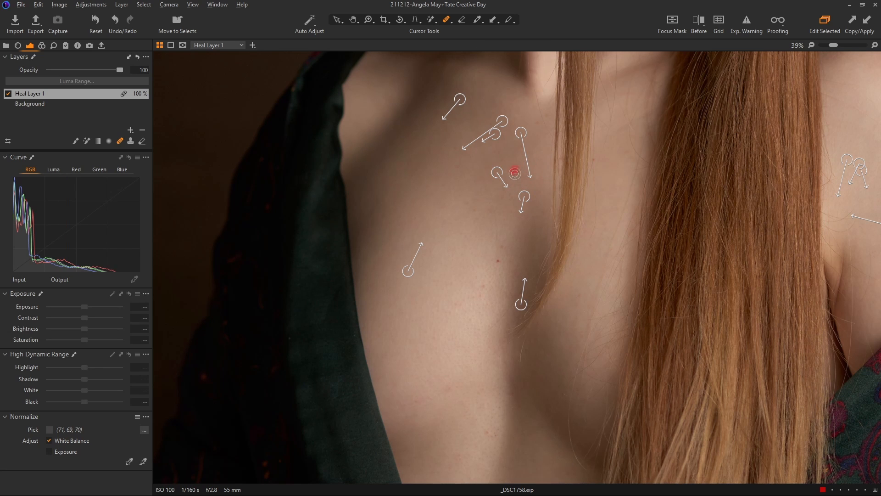
Heal the blemishes and skin lines on the lower chest and stomach above the hands
scroll(558, 208, "down", 5)
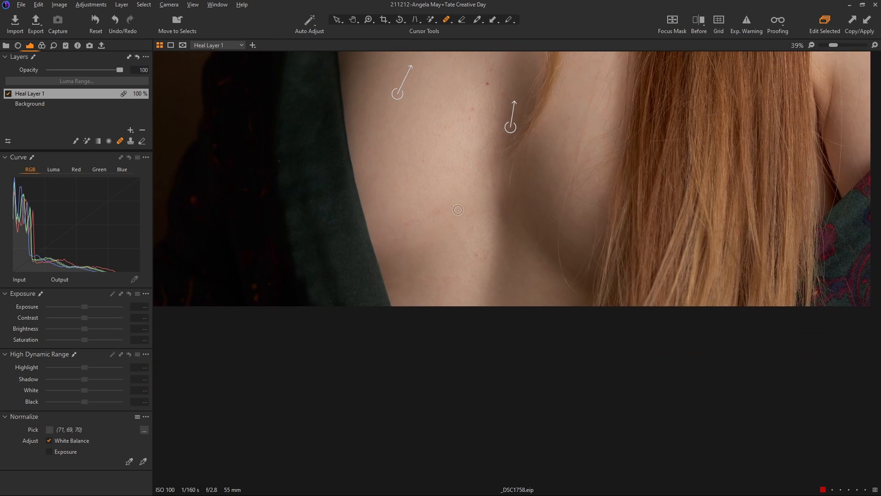
left_click(439, 210)
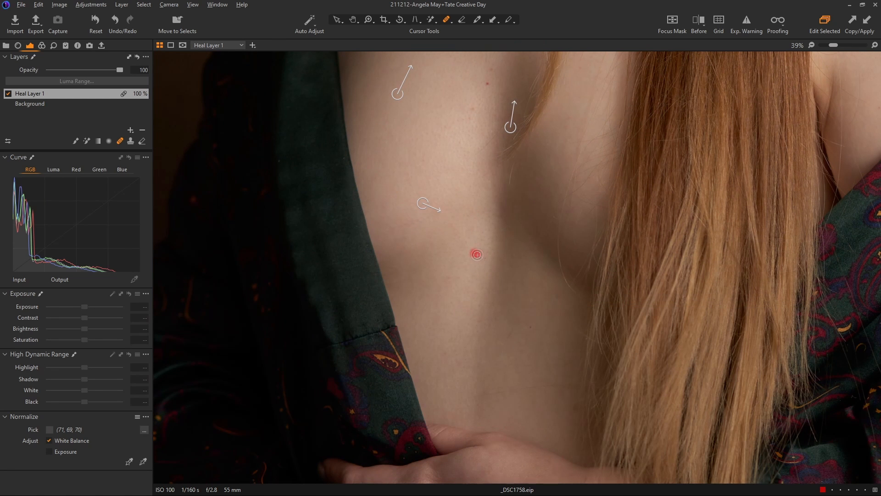
left_click(559, 298)
left_click_drag(476, 396, 565, 386)
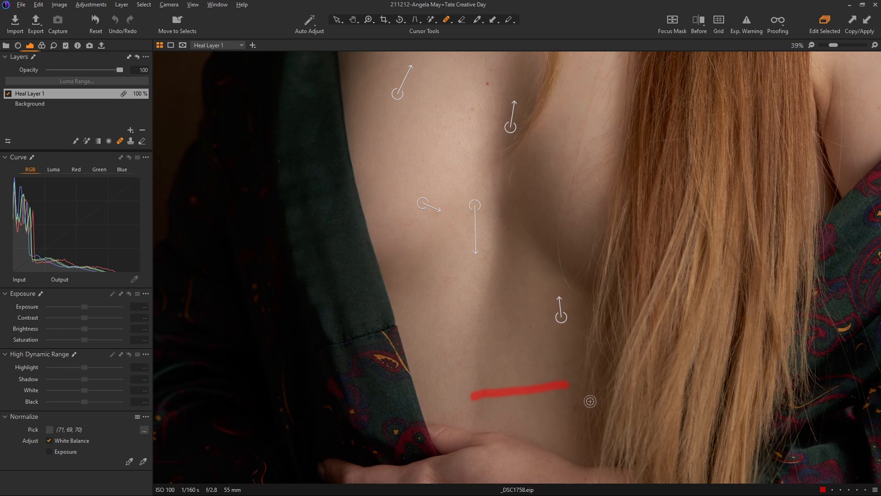
left_click_drag(549, 344, 554, 377)
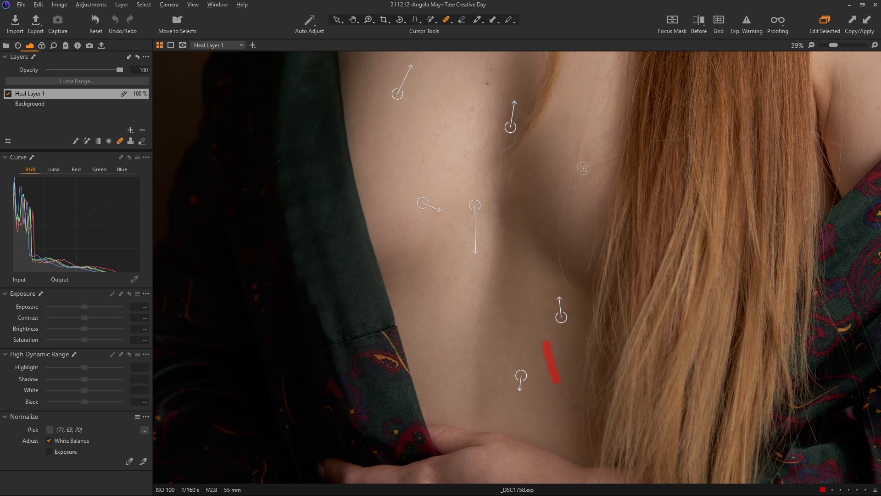
left_click_drag(560, 225, 575, 291)
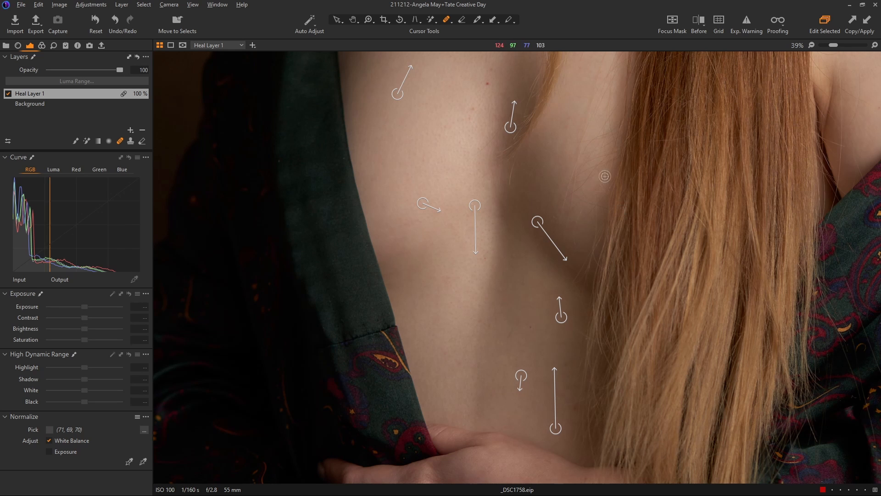
Heal the remaining dark mole on the mid chest and the mark on the neck below the chin
left_click_drag(438, 238, 461, 368)
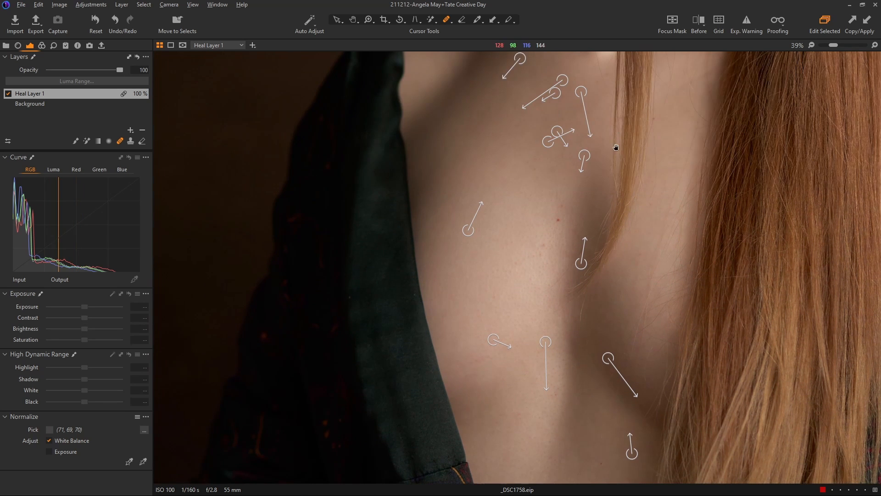
left_click_drag(459, 276, 483, 312)
left_click(425, 387)
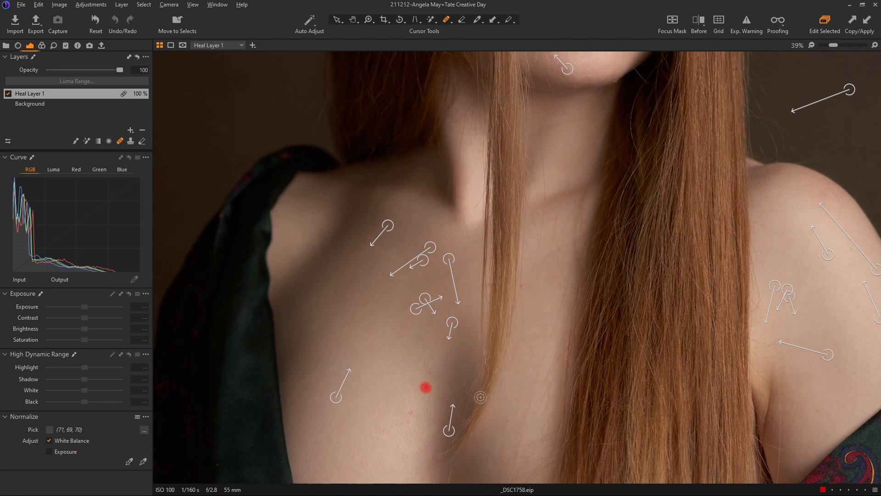
left_click_drag(602, 160, 510, 319)
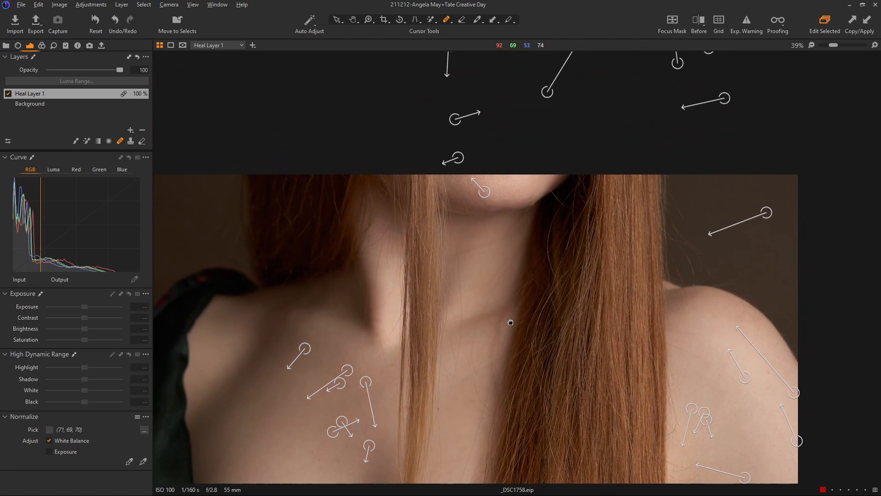
left_click_drag(456, 231, 452, 397)
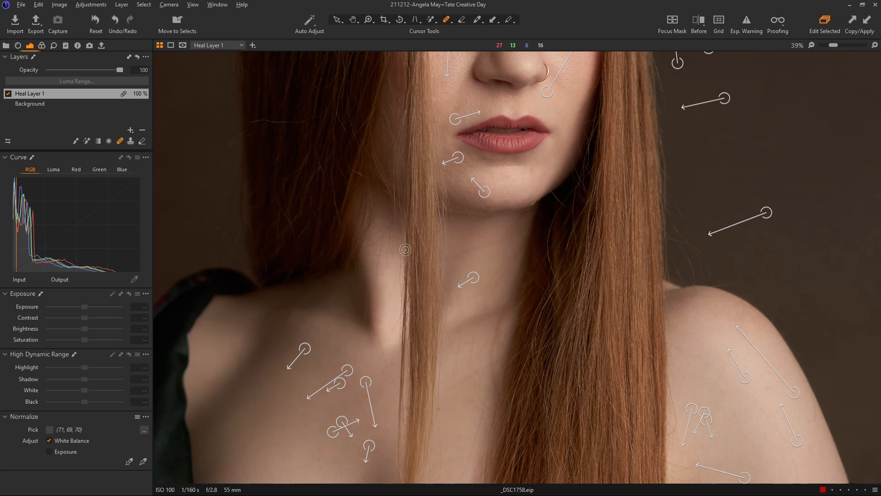
Heal the stray strands crossing the dark side of the hair, from beside the forehead down to mouth level
left_click_drag(548, 168, 502, 319)
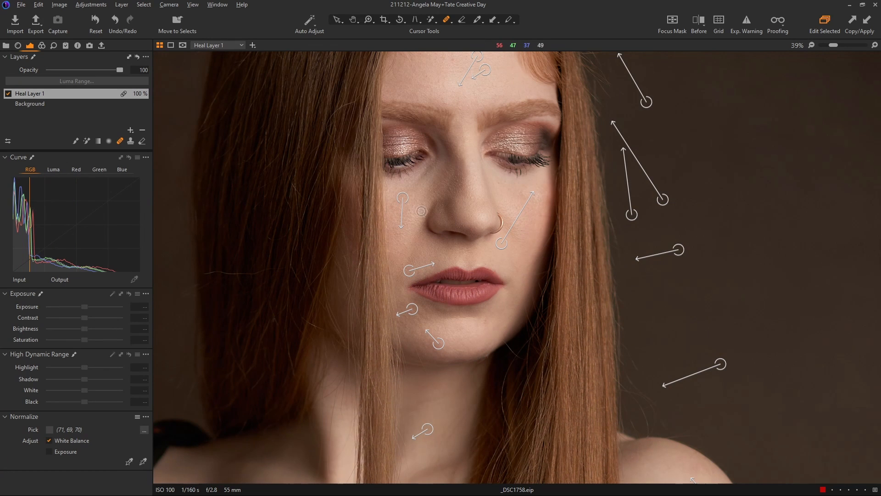
left_click_drag(331, 111, 482, 258)
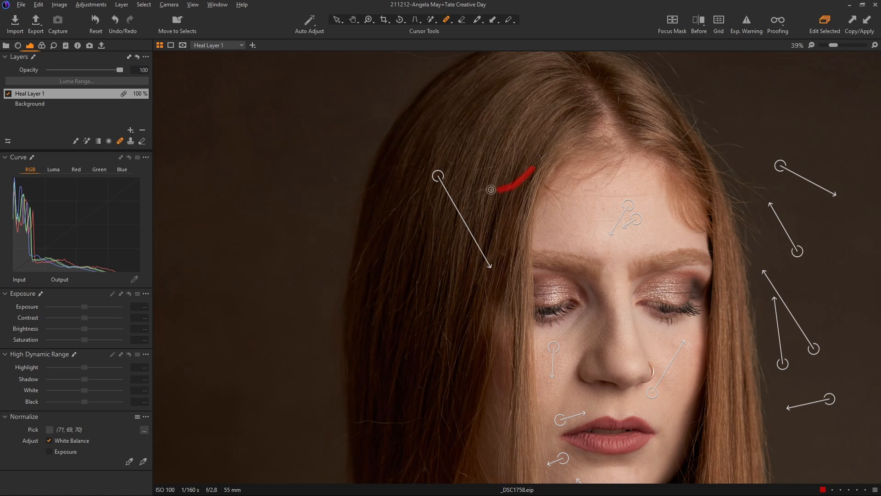
left_click_drag(491, 190, 465, 197)
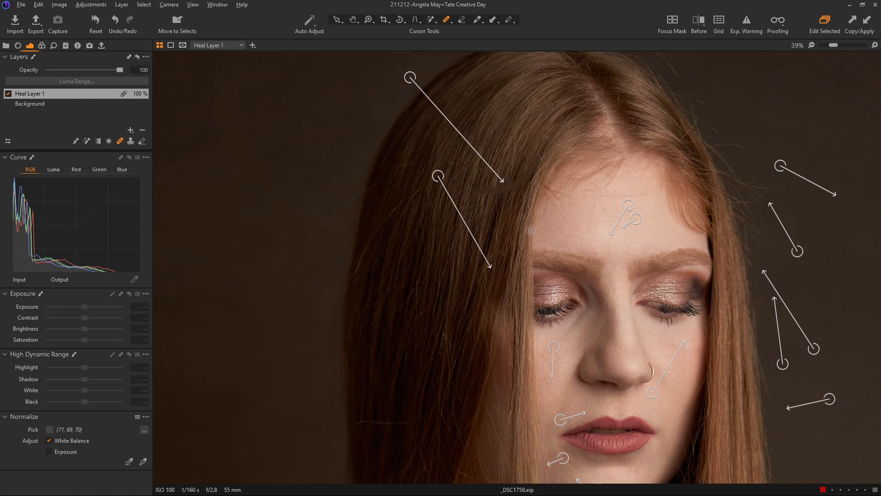
key("ctrl+z")
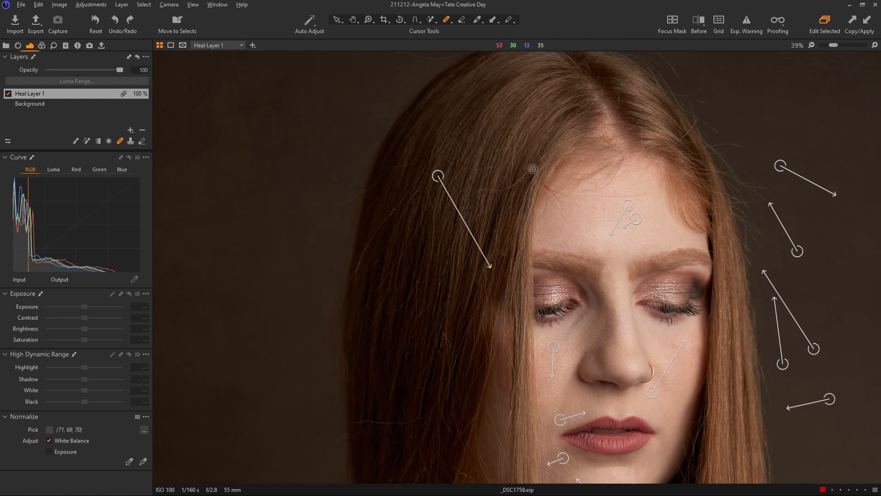
mouse_move(533, 168)
left_mouse_down()
mouse_move(518, 182)
mouse_move(474, 192)
mouse_move(486, 189)
left_mouse_up()
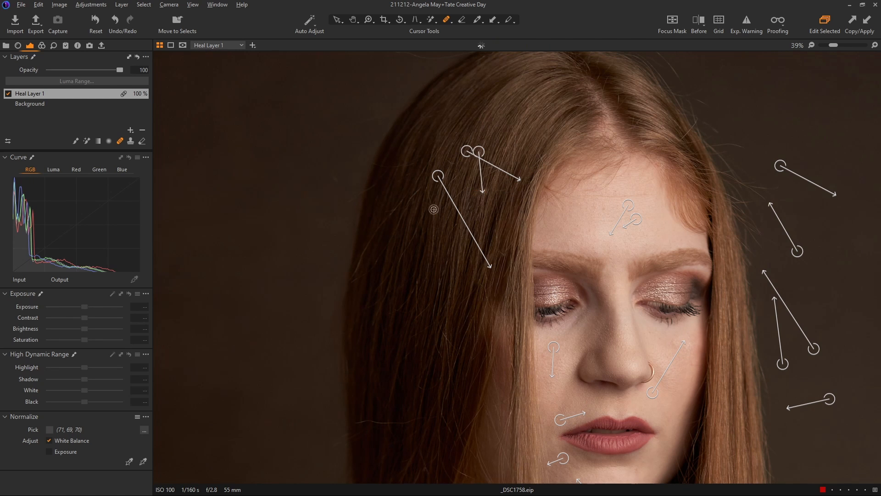
mouse_move(420, 188)
left_mouse_down()
mouse_move(380, 225)
mouse_move(357, 268)
left_mouse_up()
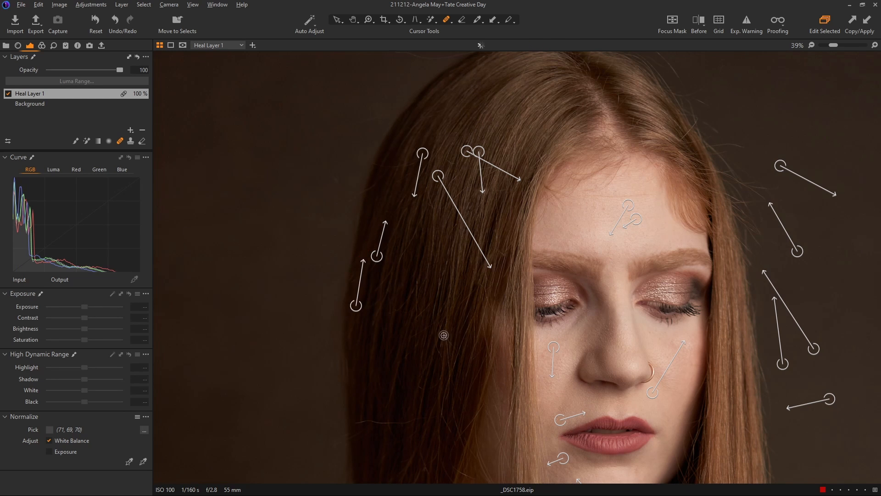
left_click_drag(445, 332, 451, 344)
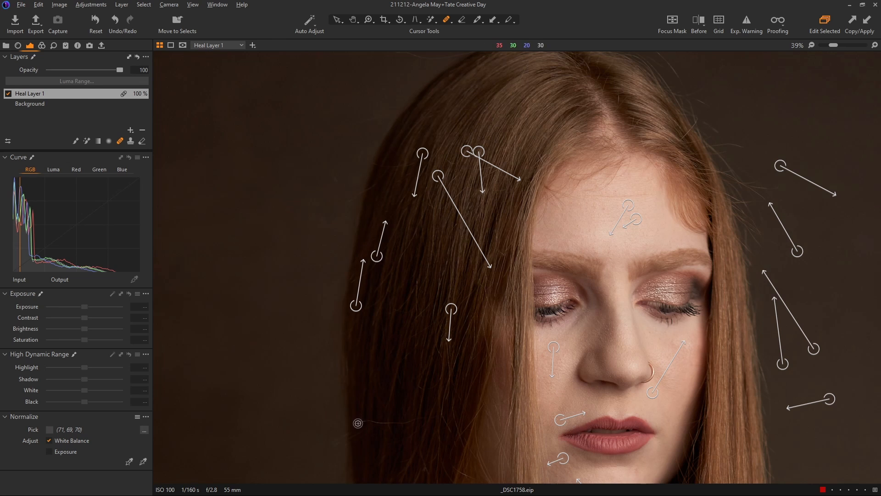
left_click_drag(356, 422, 437, 420)
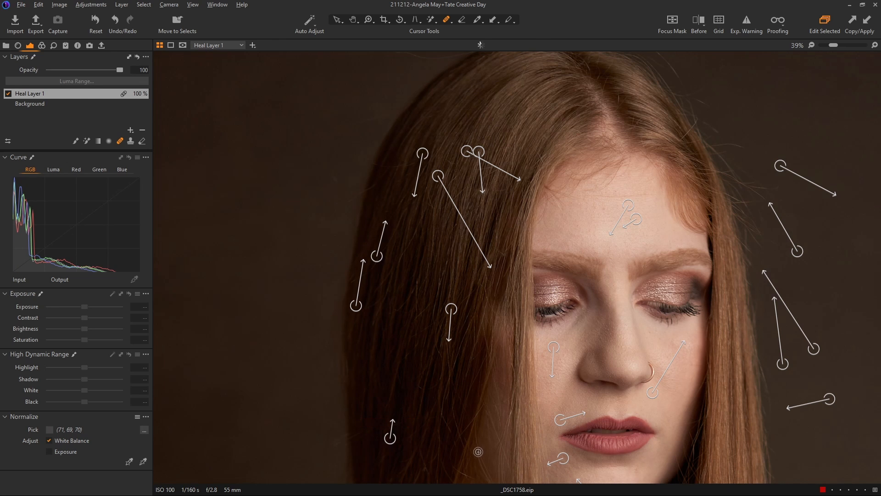
Heal the flyaway hairs on the backdrop beside the dark side of the head
left_click_drag(352, 122, 386, 113)
left_click_drag(347, 202, 369, 190)
left_click(338, 178)
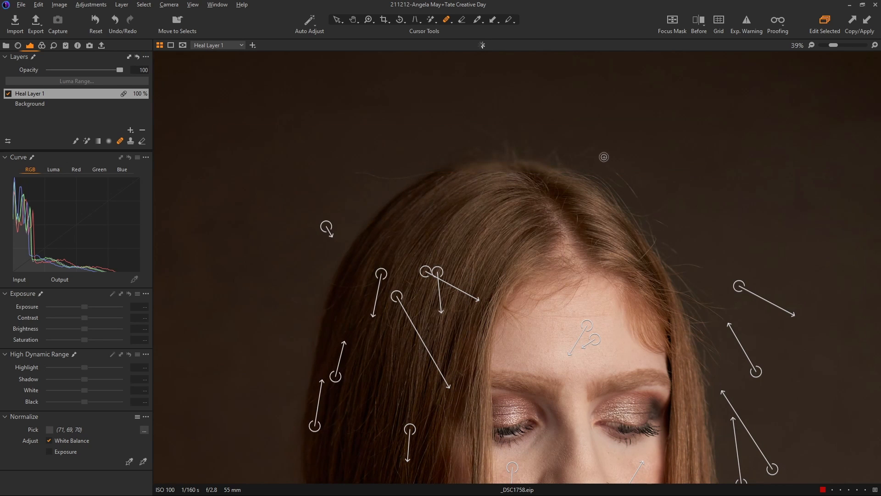
Heal the flyaway hairs on the backdrop around the crown and down the lit side of the head
mouse_move(594, 156)
left_mouse_down()
mouse_move(635, 194)
mouse_move(648, 215)
mouse_move(640, 214)
left_mouse_up()
left_click(668, 227)
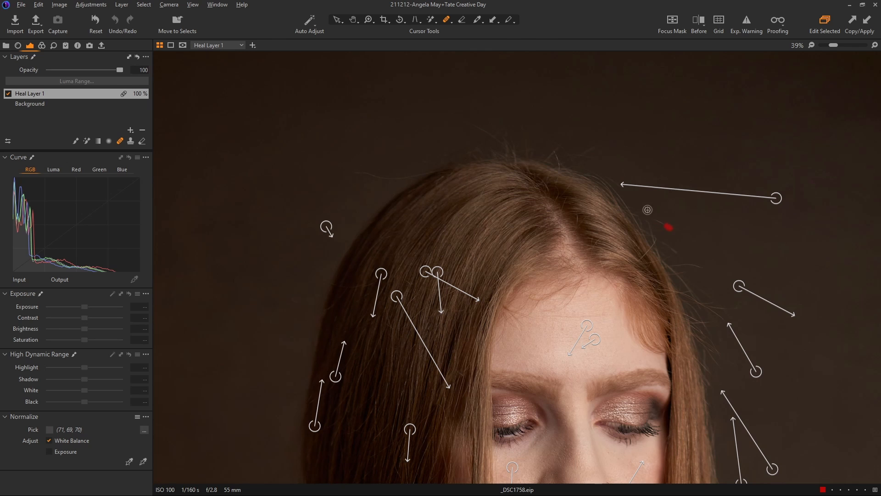
left_click_drag(704, 269, 675, 264)
left_click_drag(607, 146, 569, 157)
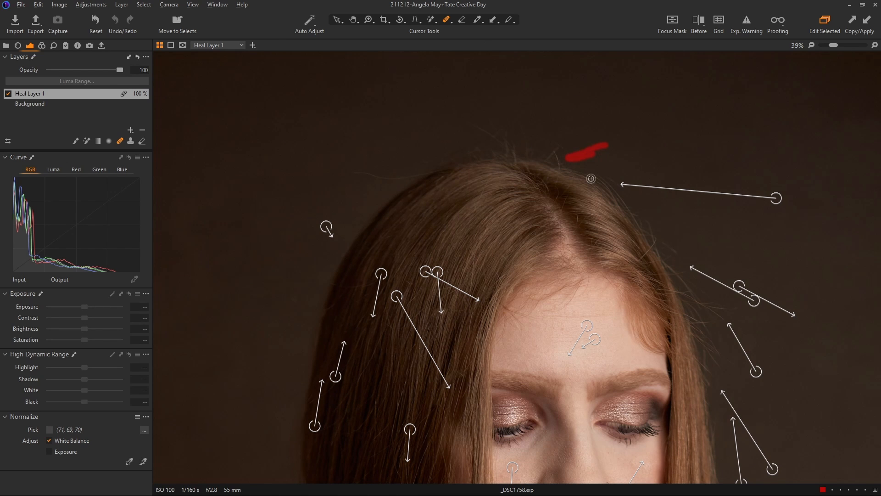
left_click_drag(356, 173, 429, 172)
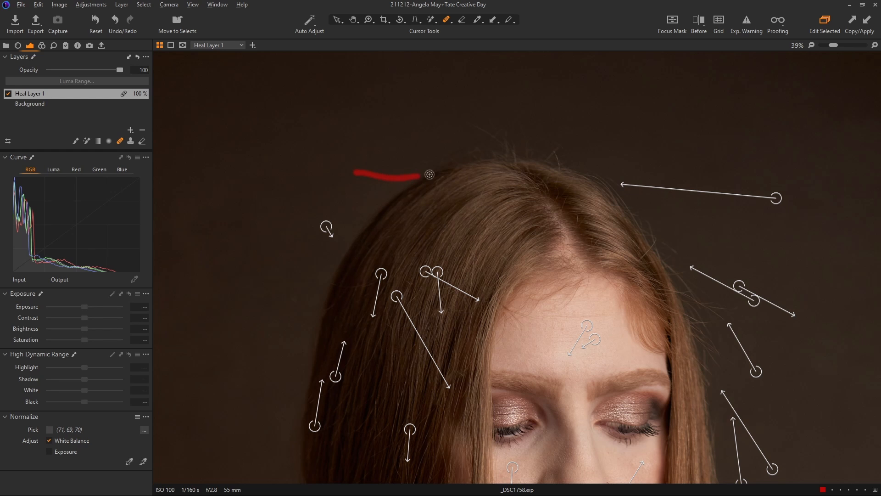
mouse_move(466, 122)
left_mouse_down()
mouse_move(500, 139)
mouse_move(504, 132)
left_mouse_up()
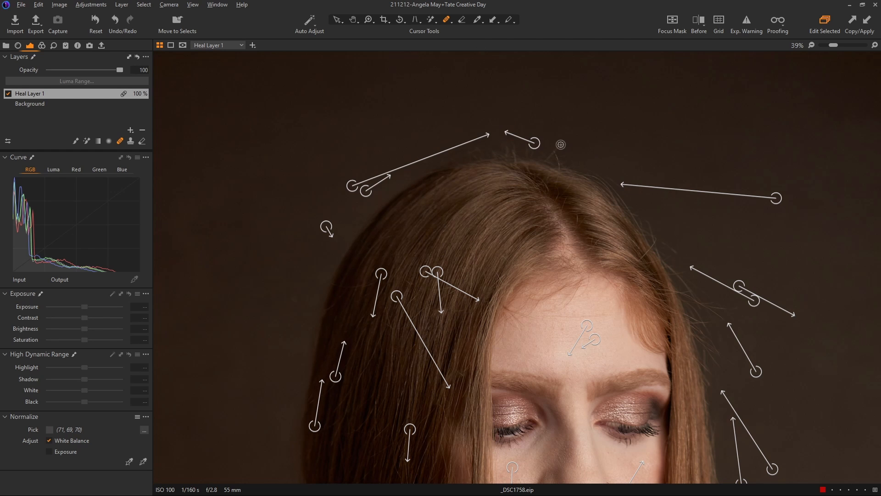
mouse_move(560, 144)
left_mouse_down()
mouse_move(554, 151)
mouse_move(529, 134)
left_mouse_up()
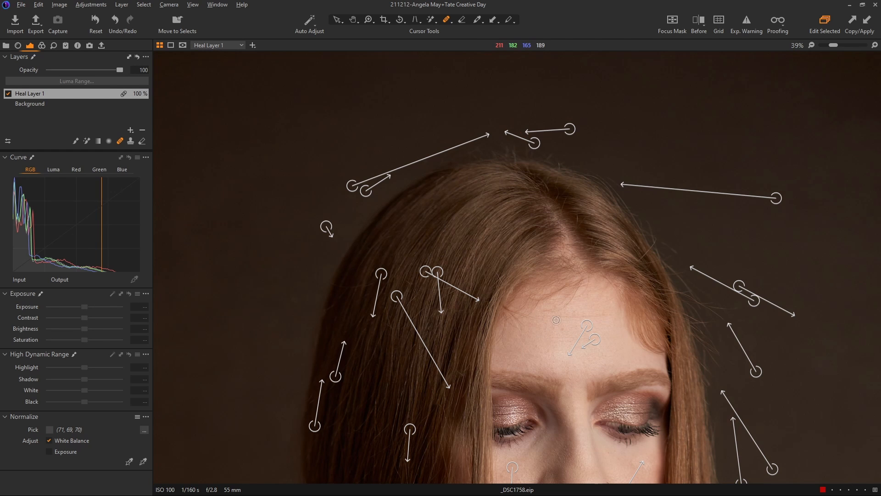
Heal the fine stray hairs on the upper forehead and beside the hairline on the darker side
left_click_drag(530, 318, 506, 307)
key("ctrl+z")
left_click_drag(579, 288, 540, 310)
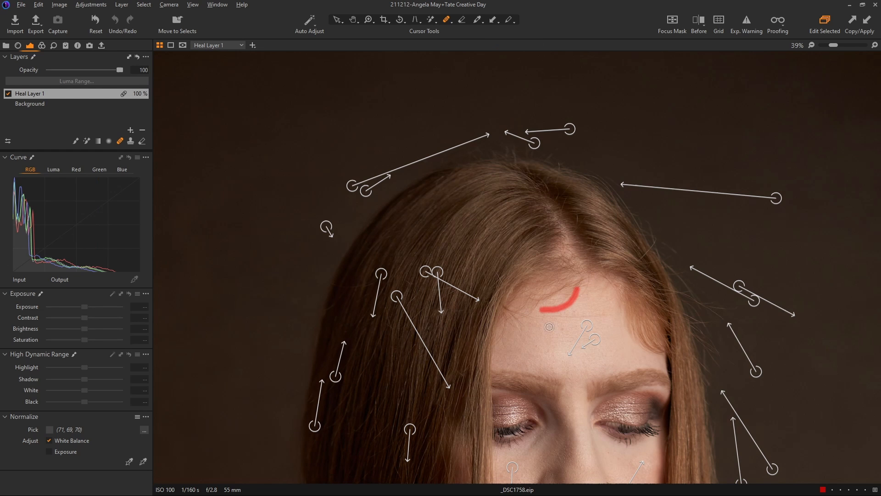
left_click(508, 309)
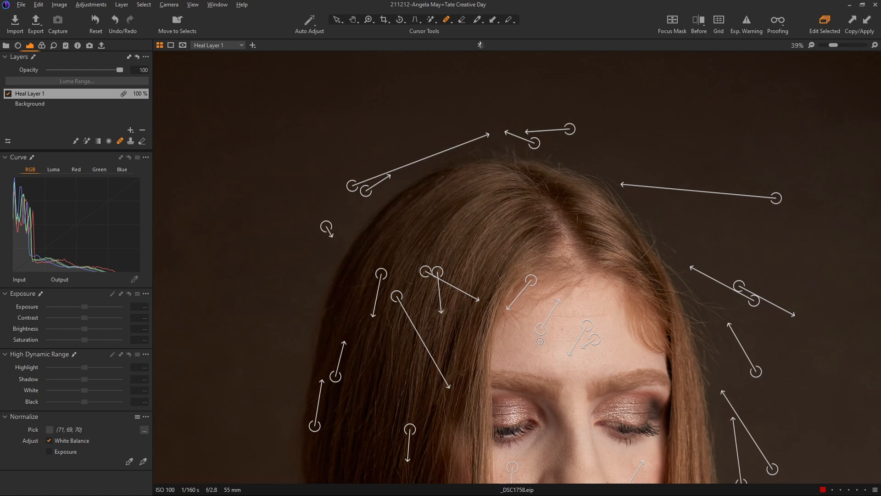
Examine the portrait from the forehead down to the hands for remaining blemishes and stray hairs
scroll(507, 321, "down", 5)
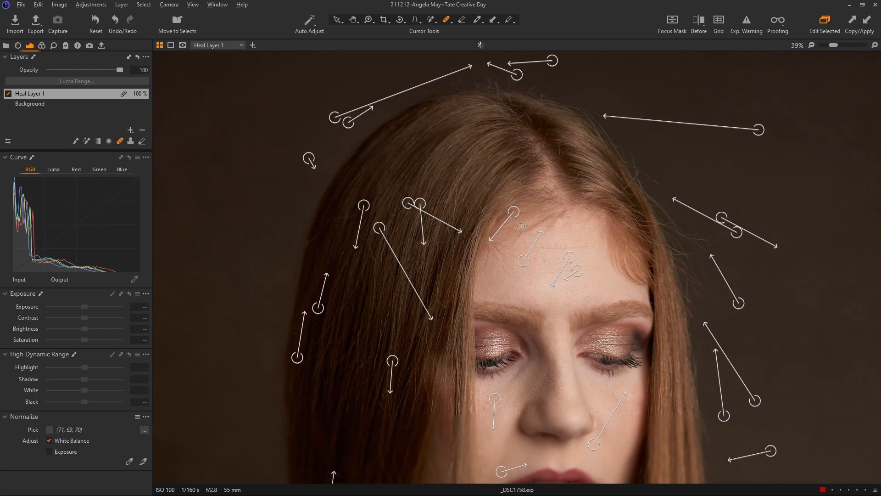
scroll(514, 224, "down", 10)
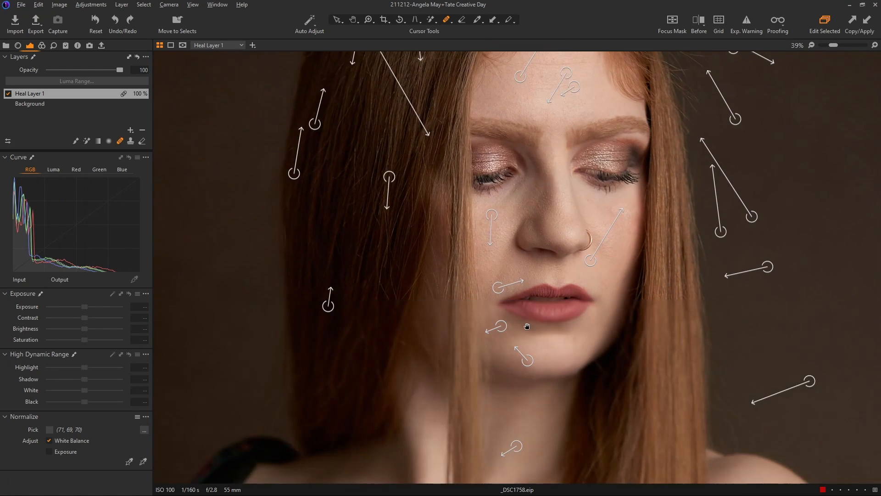
scroll(527, 326, "down", 12)
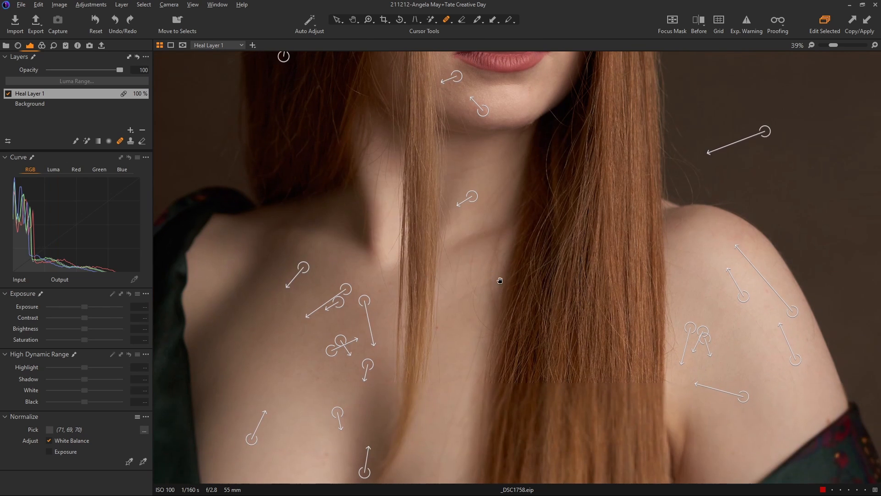
scroll(496, 290, "down", 3)
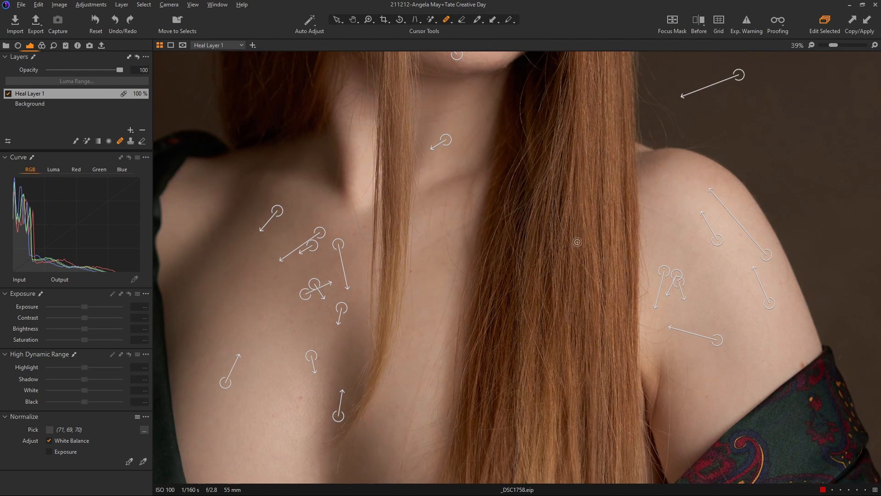
scroll(543, 301, "down", 9)
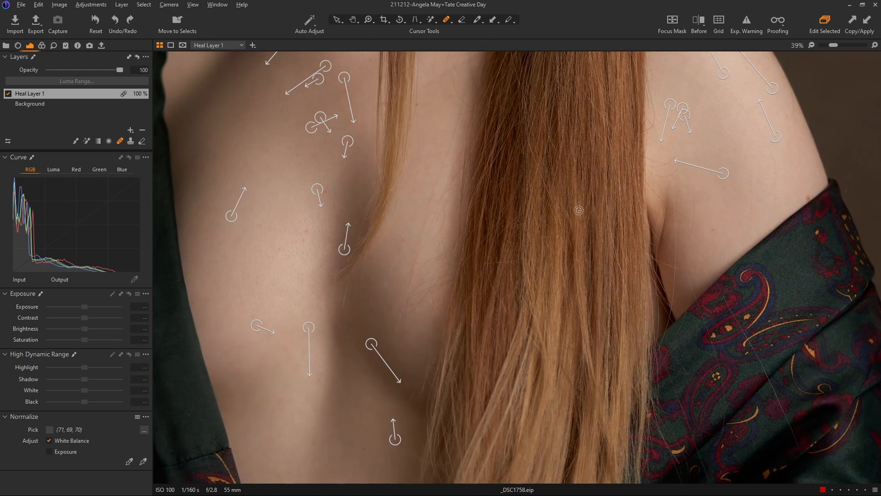
scroll(533, 326, "down", 12)
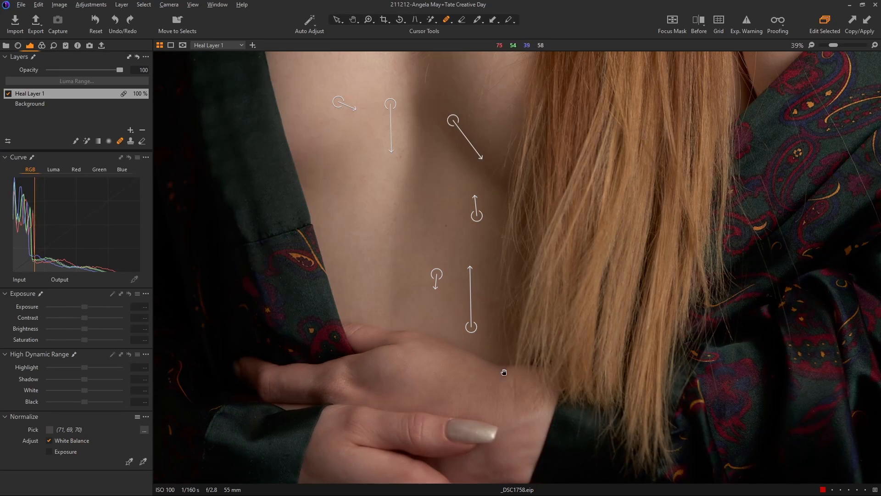
Try to heal the long stray hair lying across the patterned sleeve below the bare shoulder
scroll(528, 321, "up", 8)
scroll(554, 209, "right", 6)
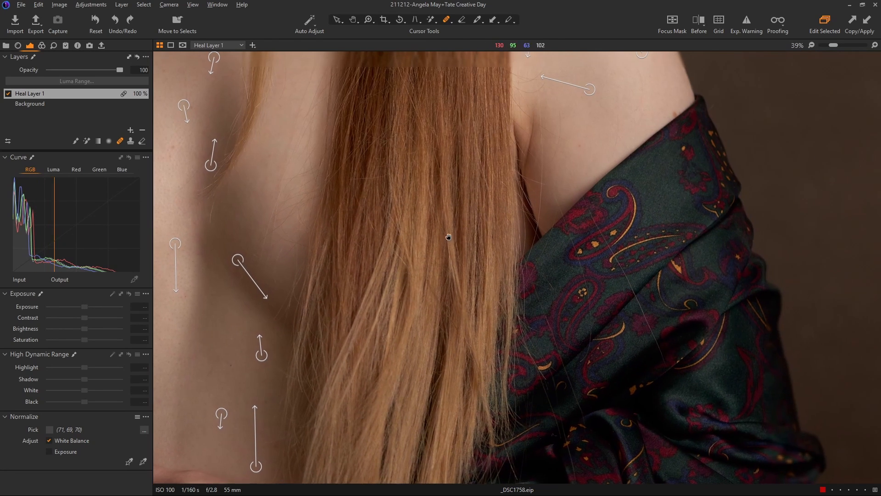
left_click_drag(593, 212, 604, 239)
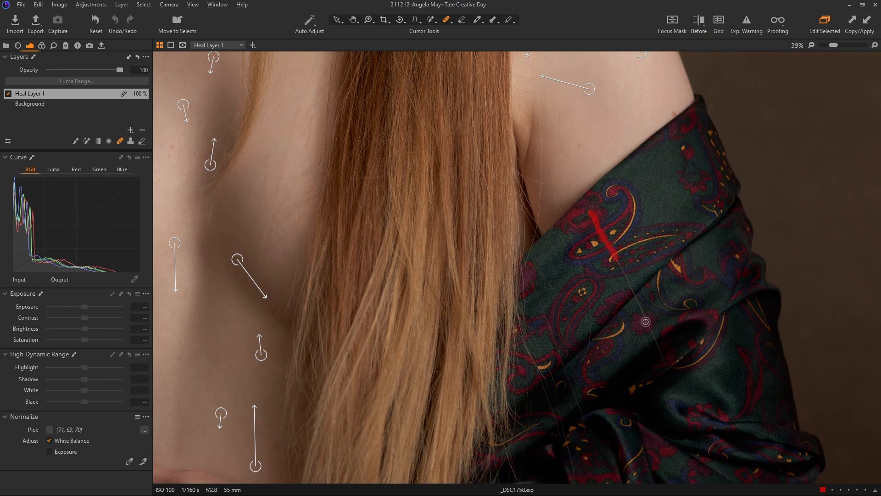
key("ctrl+z")
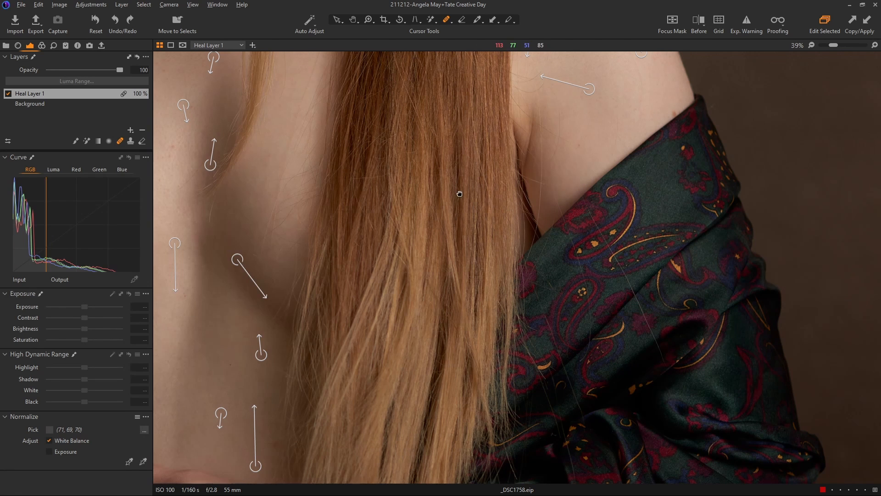
Add an empty adjustment layer above the heal layer
scroll(493, 201, "up", 5)
left_click_drag(833, 45, 822, 45)
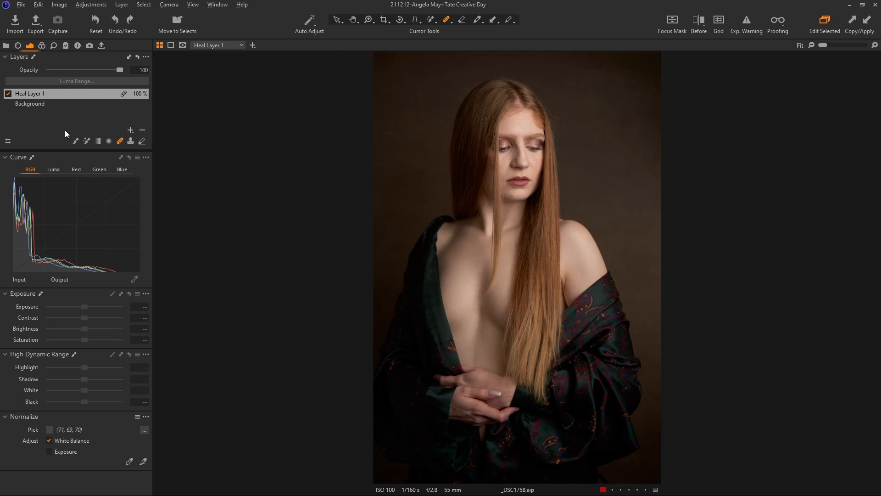
left_click(132, 131)
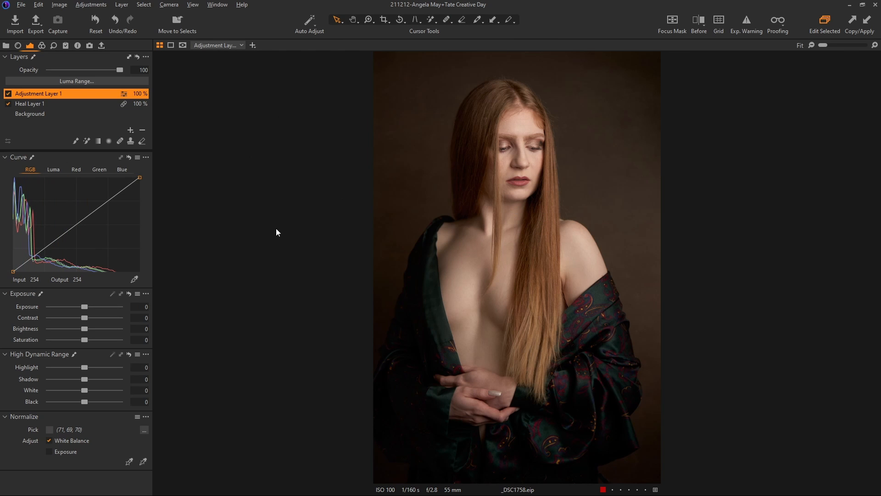
Reset the Background layer's exposure and lower it to -0.68 to darken the whole image
left_click(38, 115)
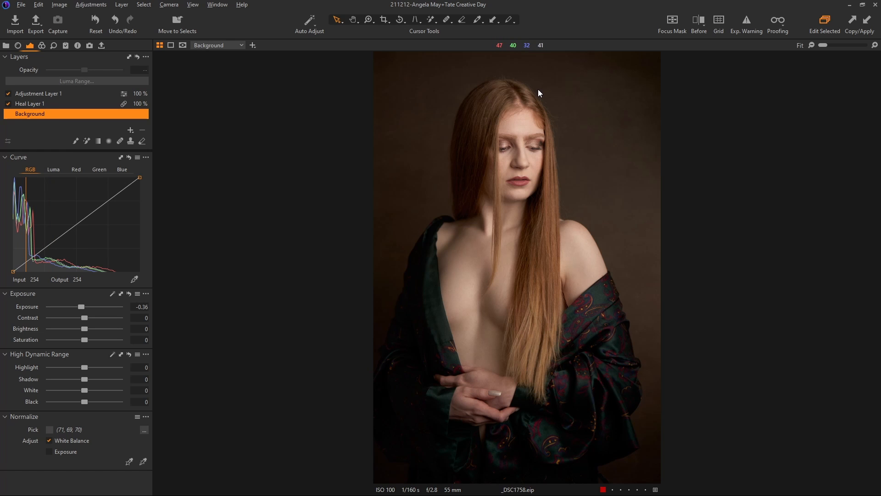
double_click(81, 307)
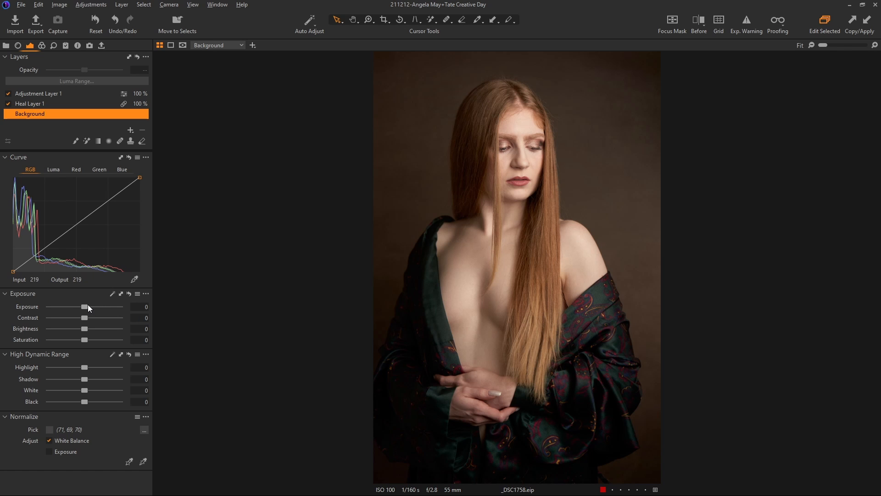
left_click_drag(86, 305, 79, 307)
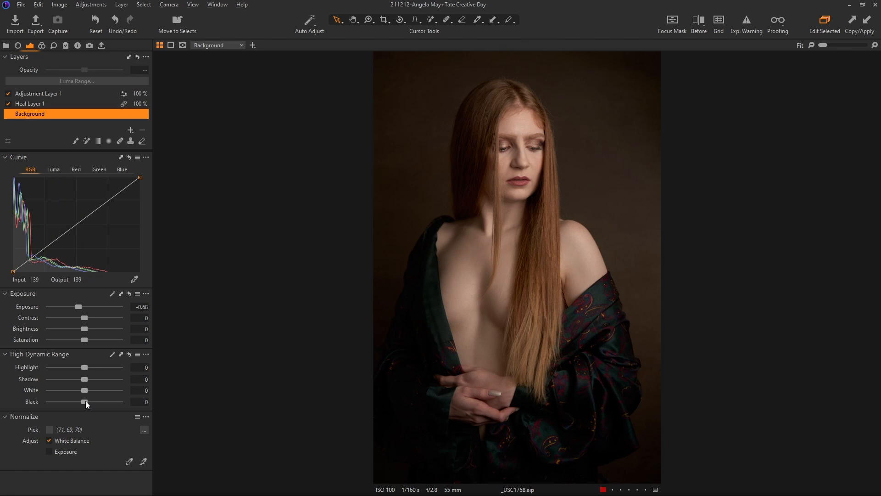
Set the Background's High Dynamic Range black to 14 and its contrast to 6
left_click_drag(88, 401, 90, 402)
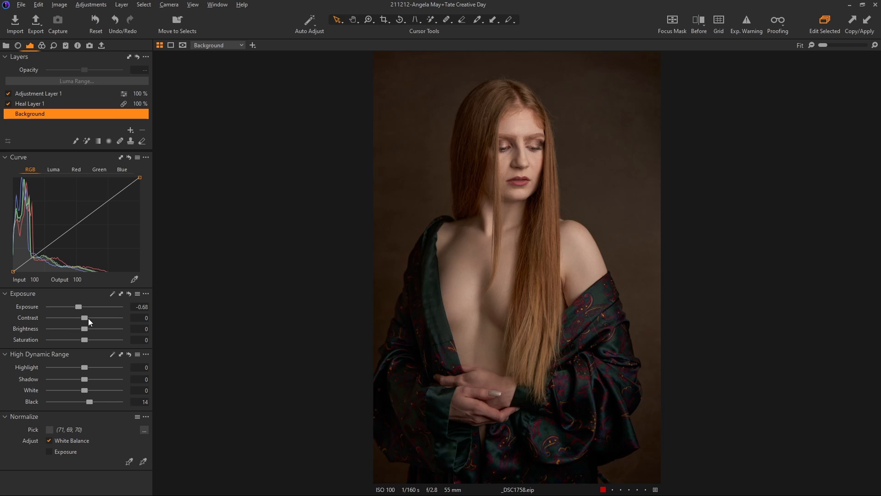
left_click_drag(85, 316, 95, 318)
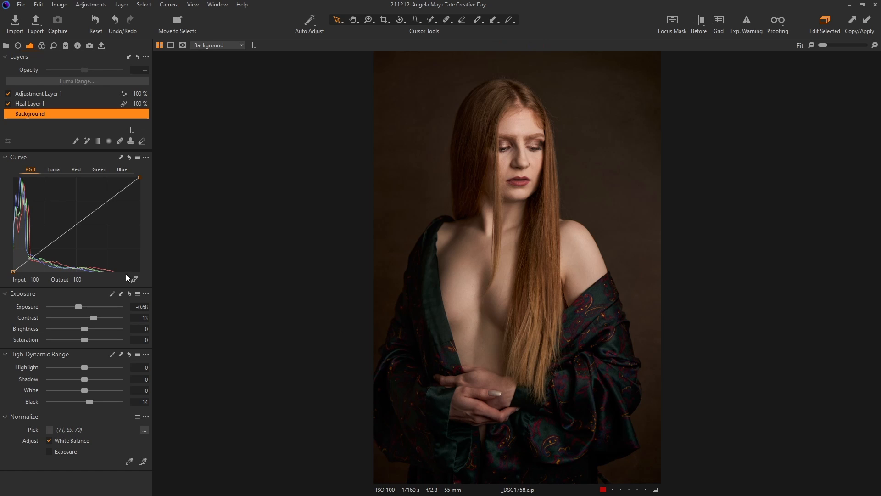
left_click_drag(91, 315, 86, 317)
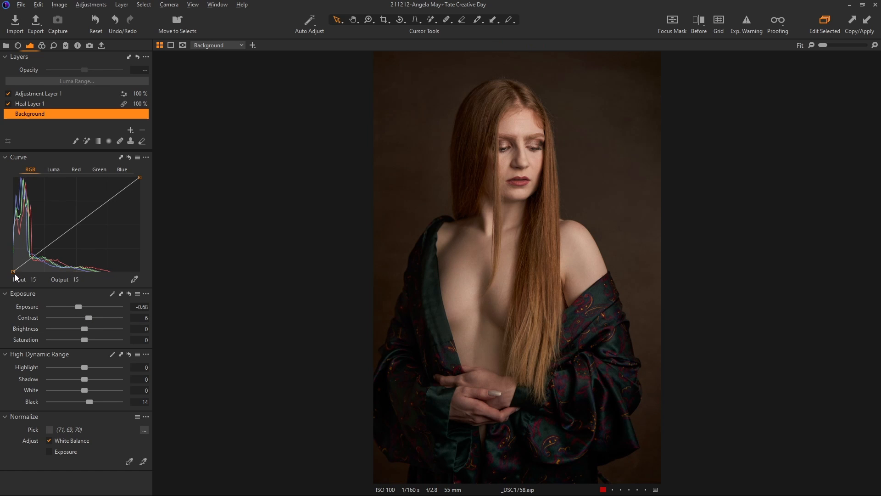
Keep the Background's RGB curve straight, and set its exposure to -0.47 and brightness to -12
left_click(74, 226)
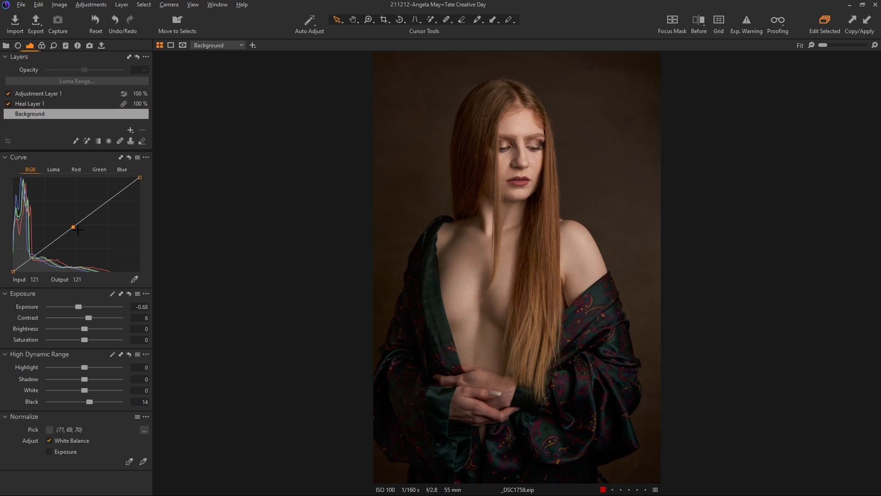
left_click_drag(73, 227, 146, 220)
mouse_move(85, 328)
left_mouse_down()
mouse_move(76, 328)
mouse_move(82, 307)
mouse_move(76, 329)
left_mouse_up()
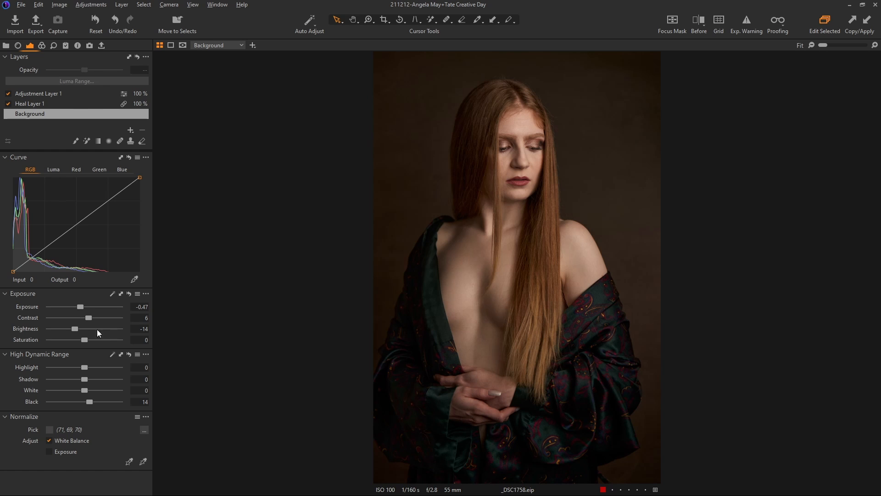
left_click_drag(75, 328, 76, 329)
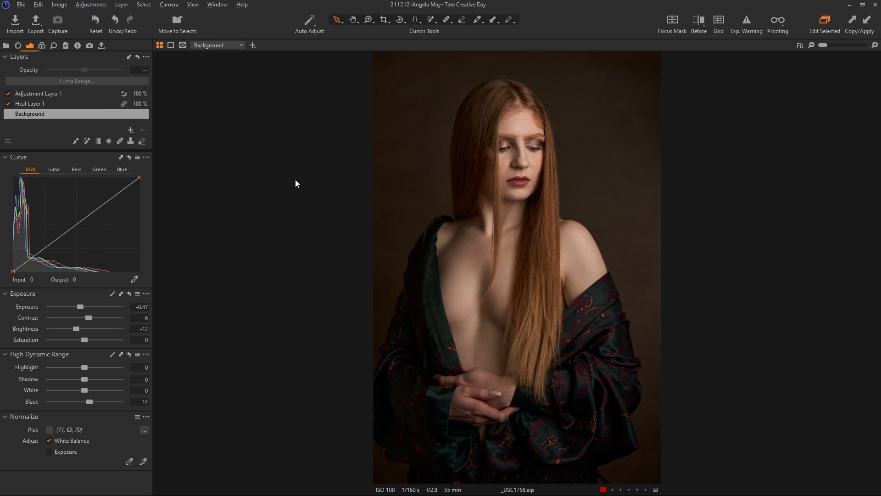
Rename the adjustment layer as "dodge" and set its exposure to 1
left_click(53, 93)
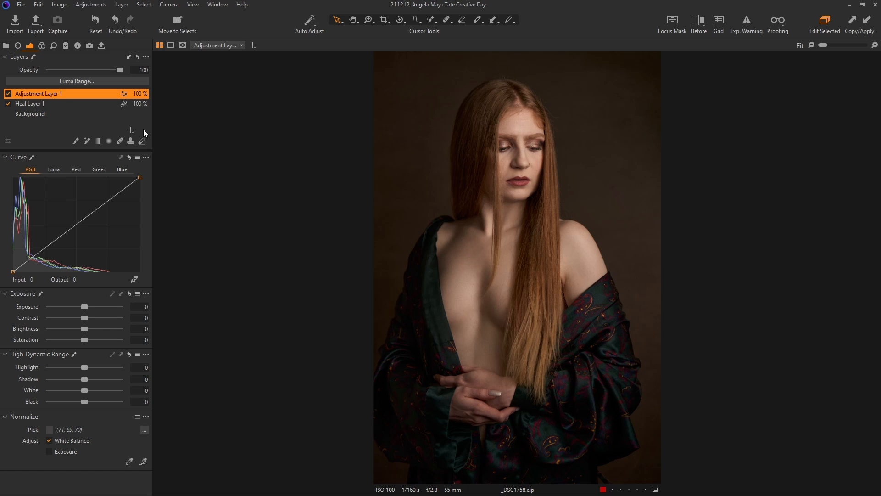
double_click(48, 94)
key("ctrl+a")
type("dodge")
key("Return")
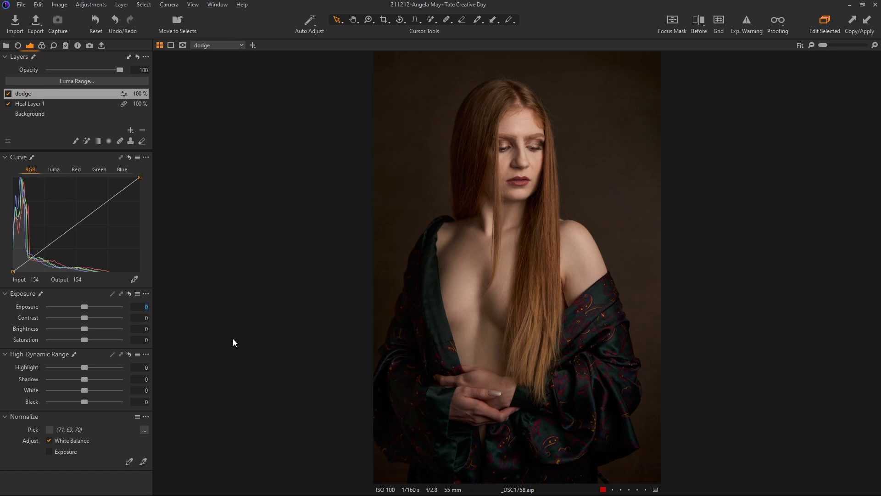
type("1")
key("Return")
Invert the dodge layer's mask to preview its brightening over the whole image, and clear the mask again
left_click(146, 57)
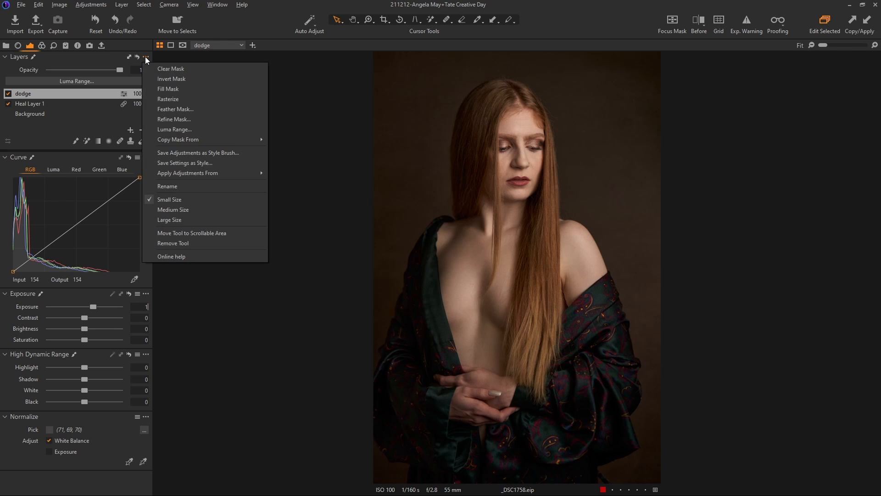
left_click(180, 78)
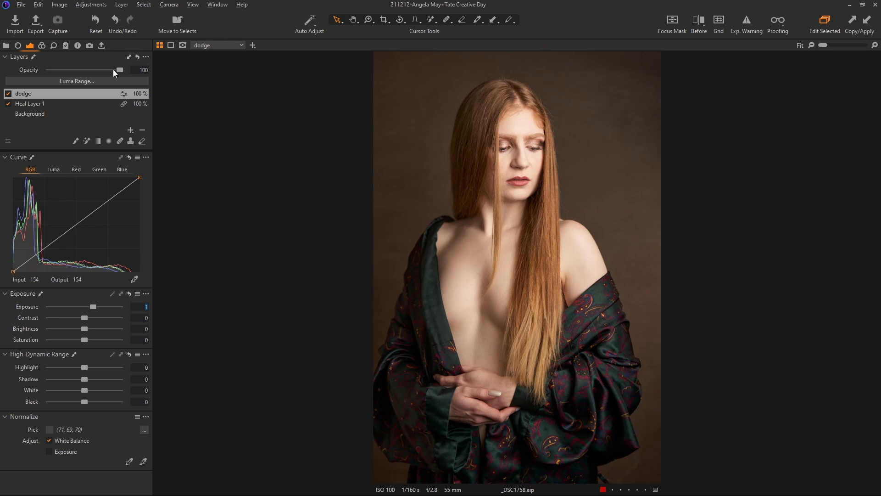
left_click(149, 58)
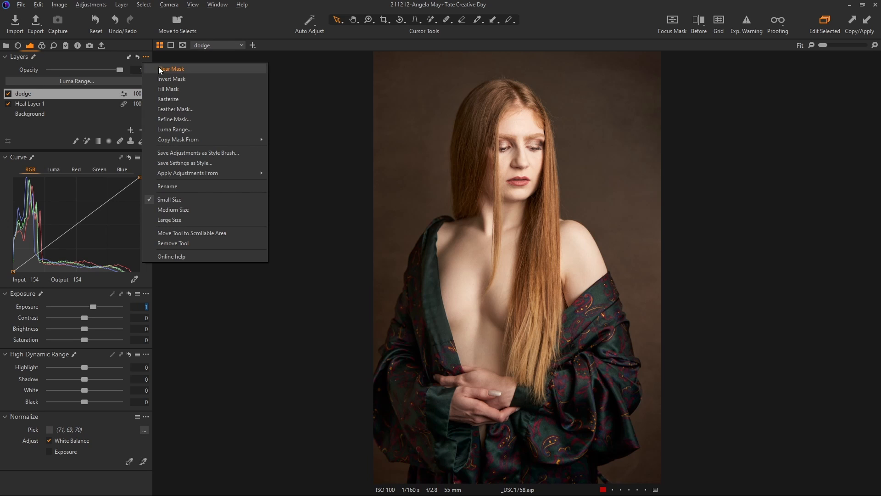
left_click(158, 67)
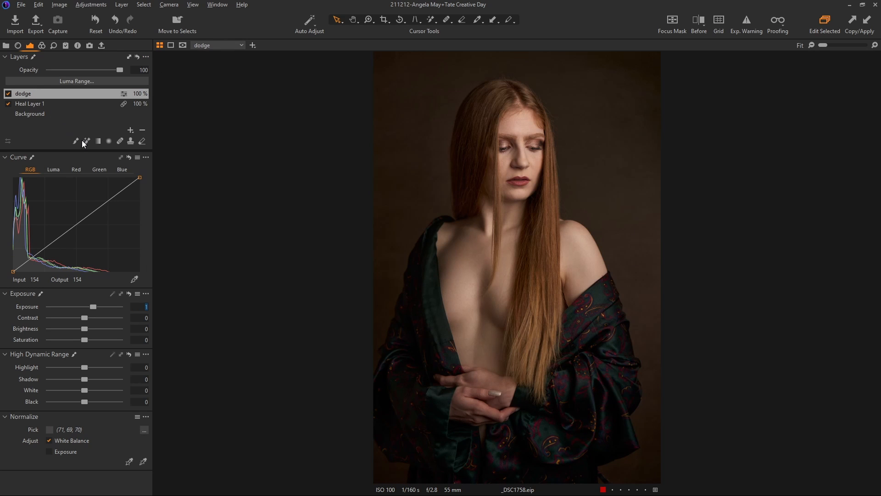
Add a new empty adjustment layer named "burn" and place it directly below the dodge layer
left_click(131, 130)
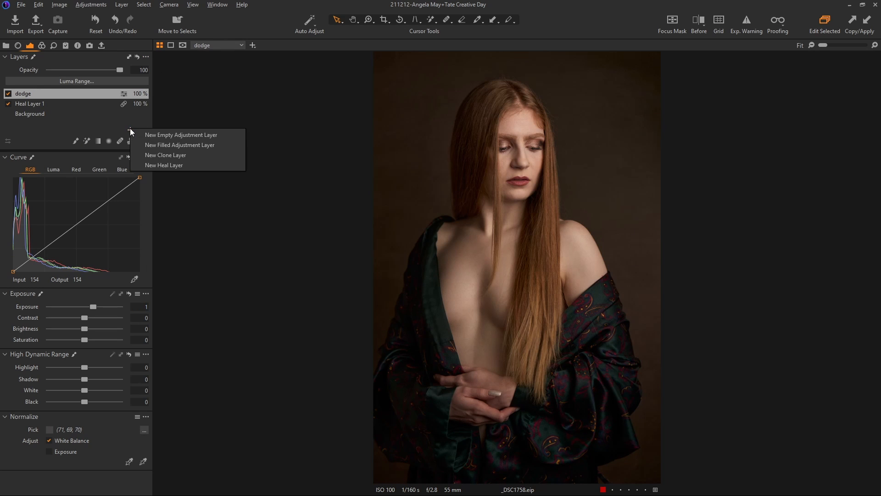
left_click(161, 135)
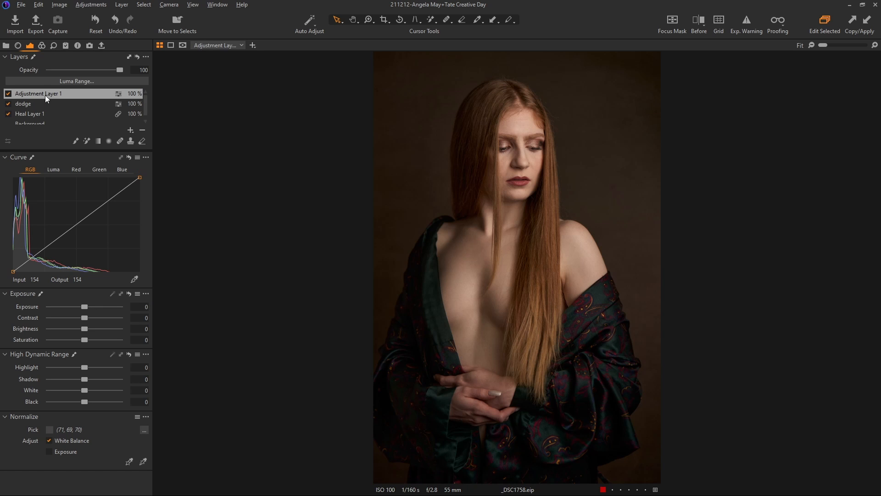
type("burn")
key("Return")
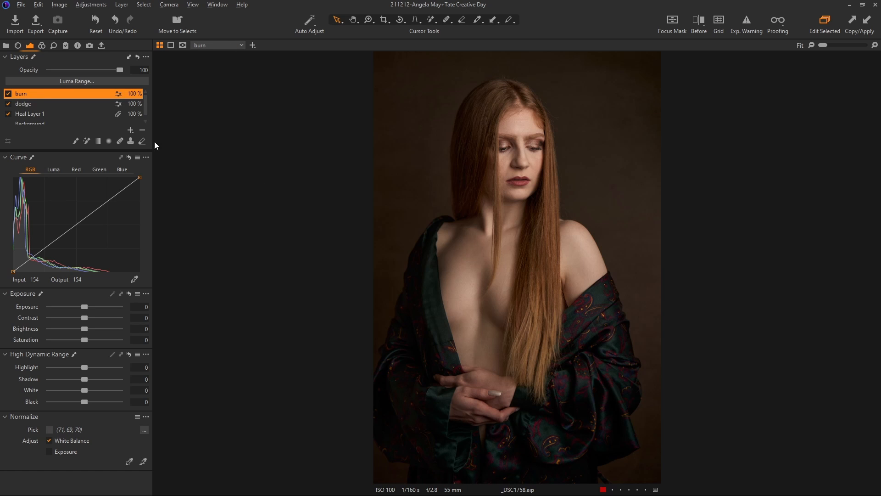
left_click_drag(30, 92, 29, 107)
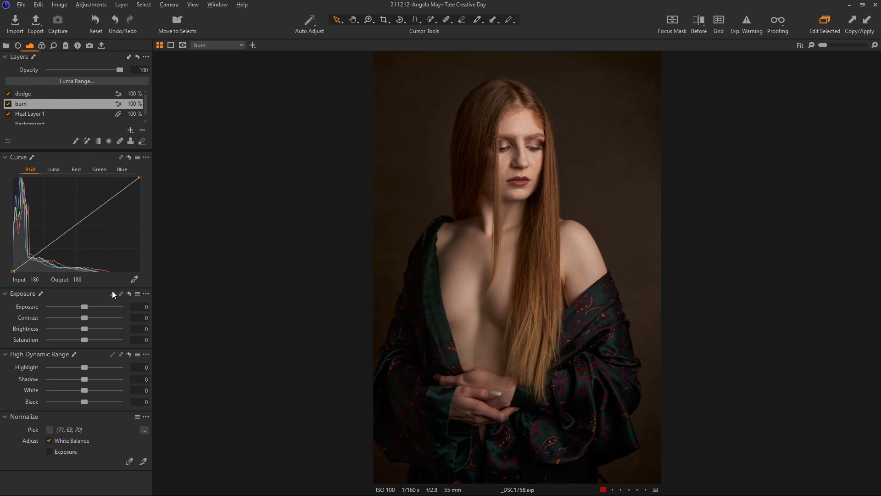
Set the burn layer's exposure to -1, invert its mask to preview the darkening, and clear the mask again
left_click(141, 306)
key("Return")
left_click(146, 56)
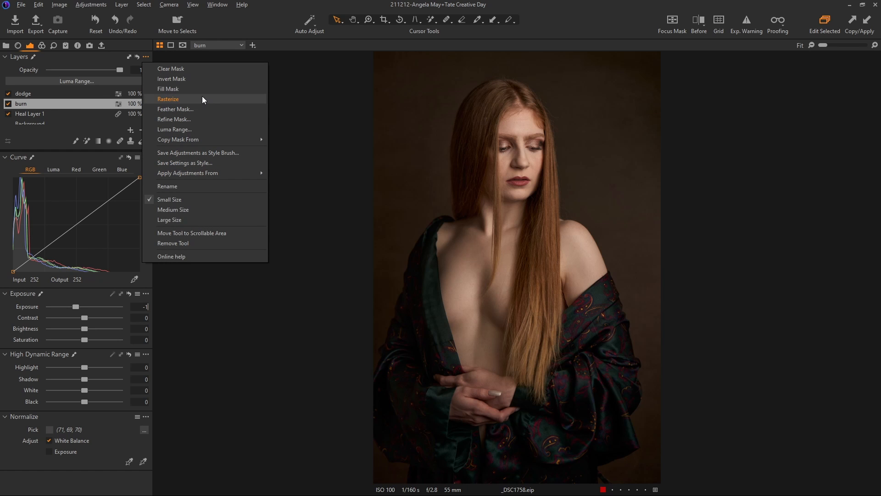
left_click(193, 79)
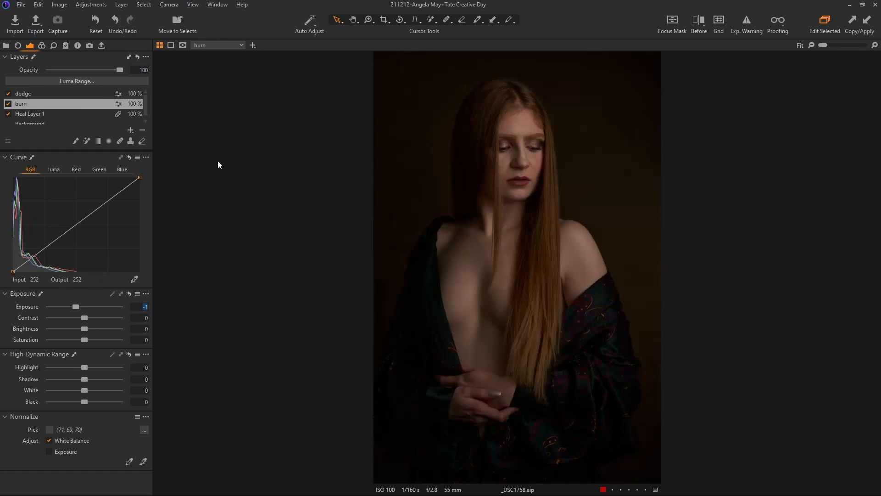
left_click(145, 57)
left_click(166, 69)
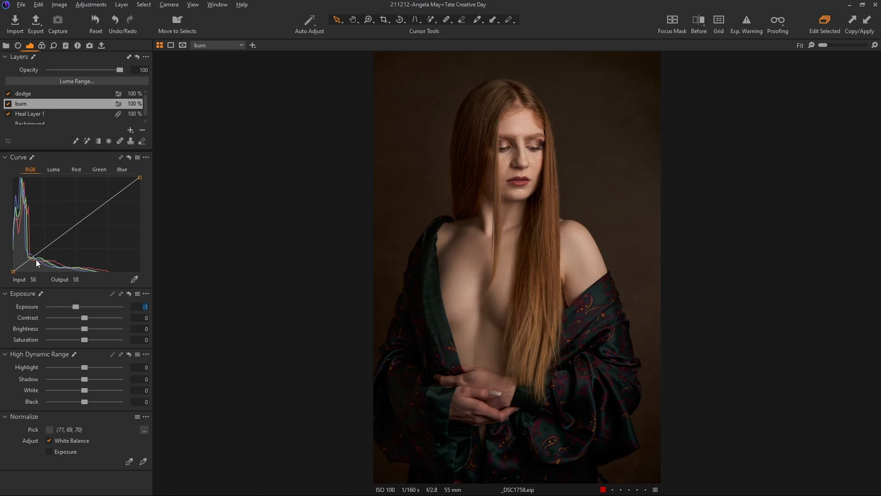
Enlarge the Layers tool to medium size
left_click(139, 176)
left_click(146, 57)
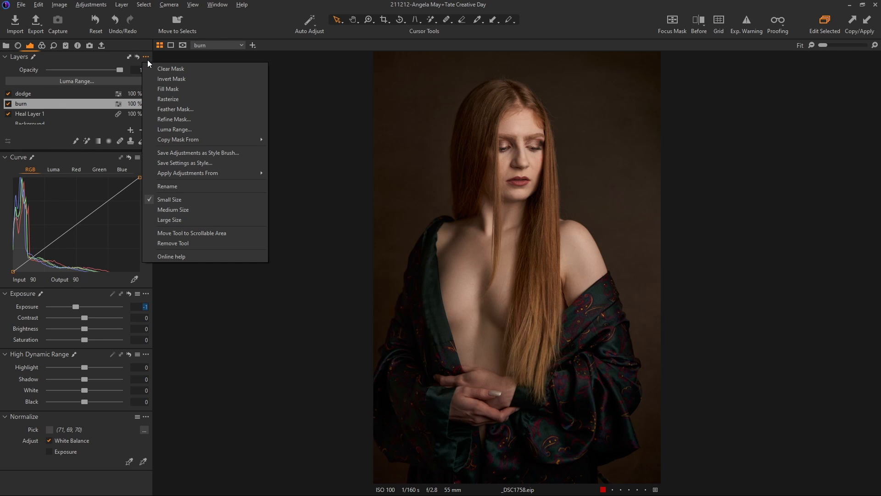
left_click(210, 219)
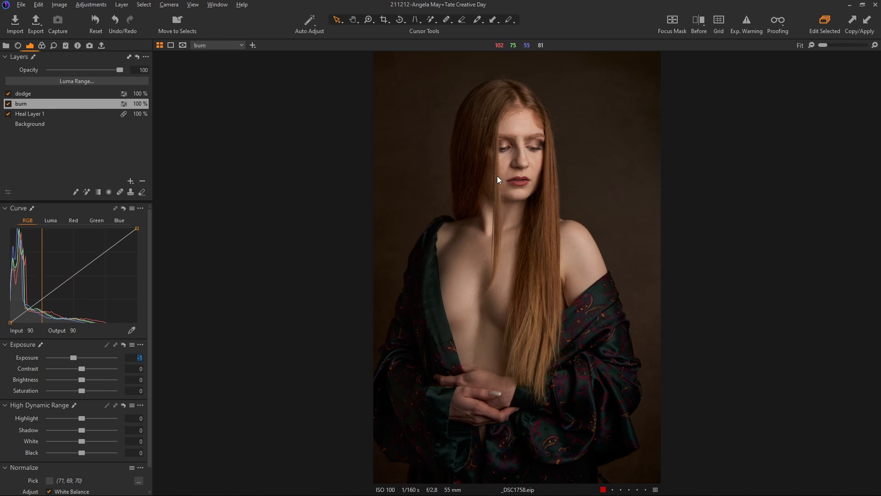
Add an adjustment layer above the dodge layer and invert its mask to cover the whole image
left_click(63, 93)
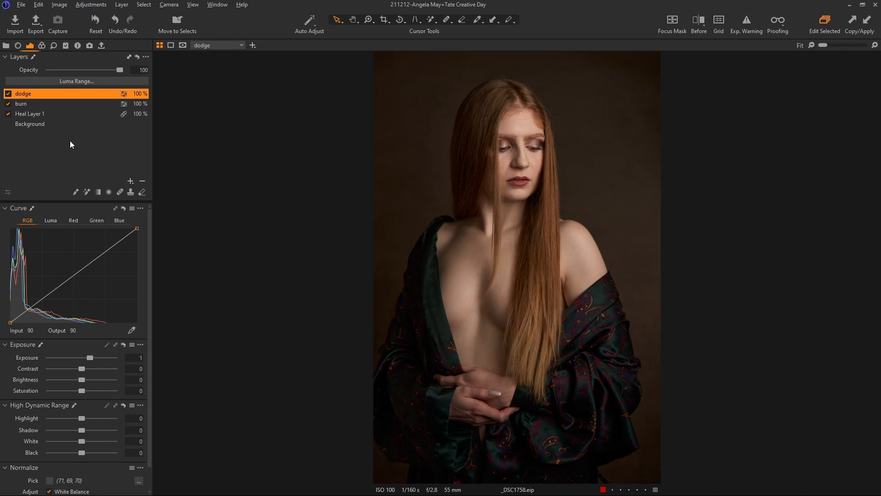
left_click(130, 181)
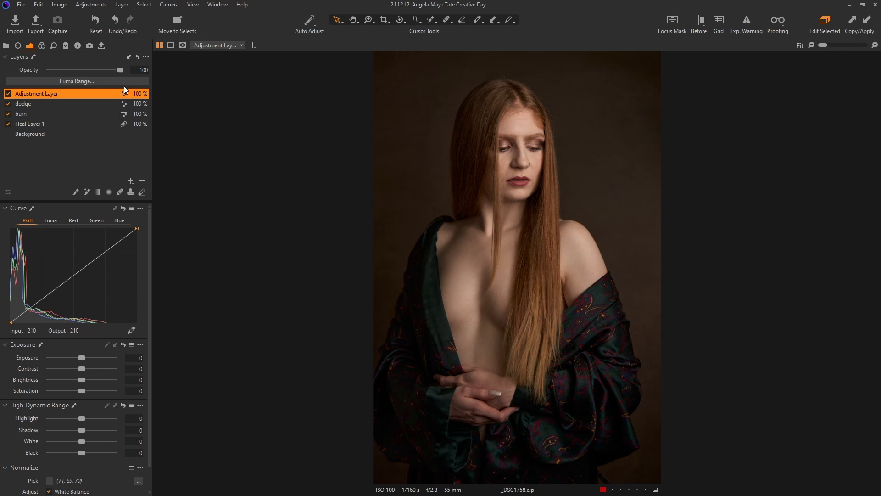
left_click(146, 58)
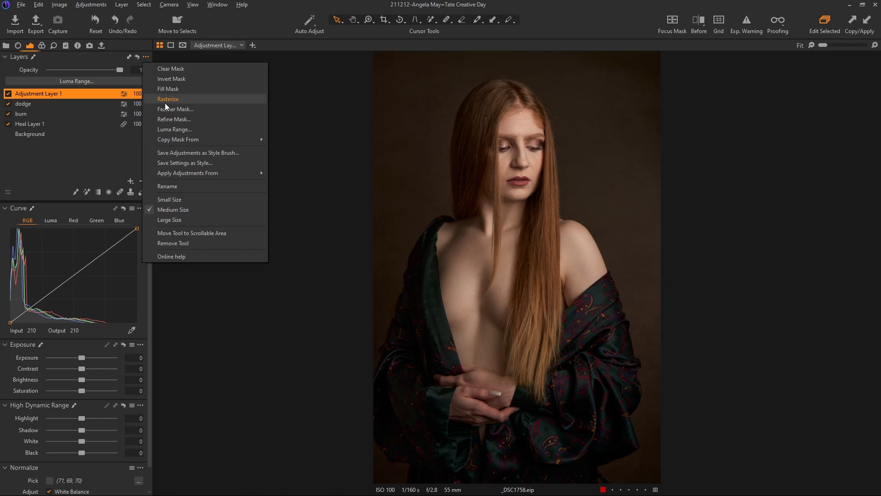
left_click(181, 78)
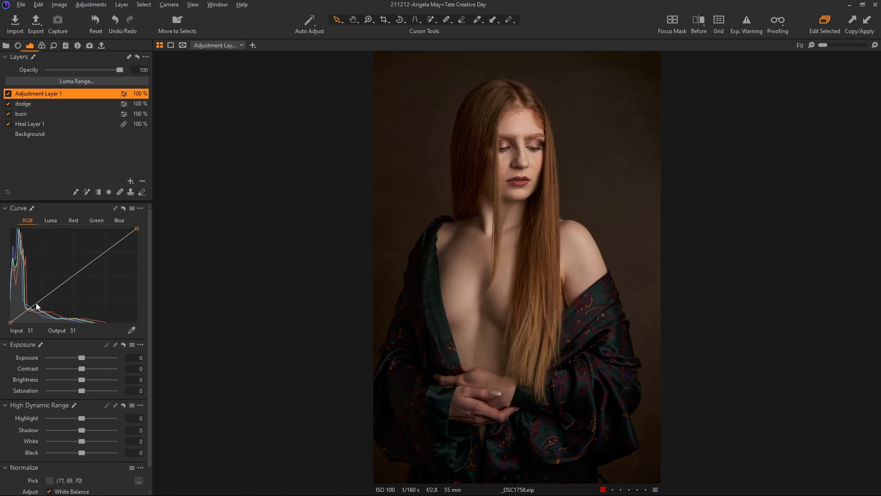
Shape the new layer's RGB curve into a steep S-curve with deep shadows and raised highlights
left_click_drag(64, 282, 75, 297)
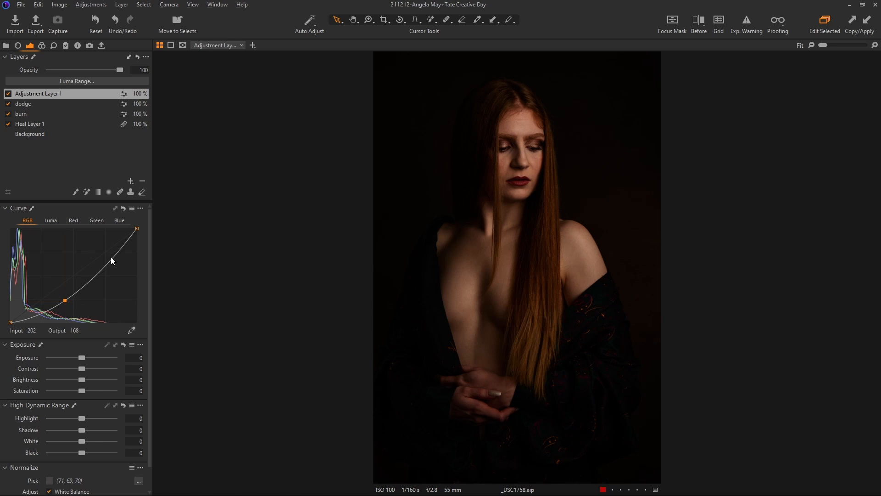
left_click_drag(111, 257, 104, 248)
left_click_drag(65, 301, 87, 301)
left_click_drag(104, 248, 120, 247)
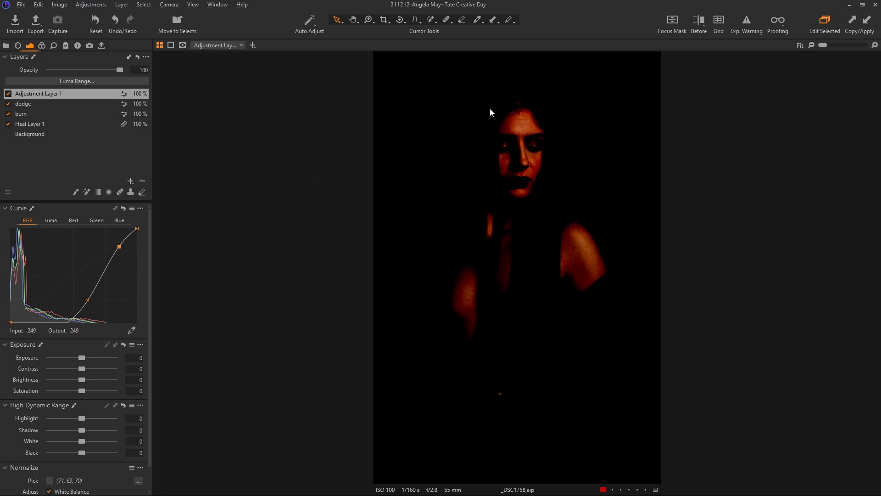
Select the Background layer and bring up its color adjustments
left_click(40, 133)
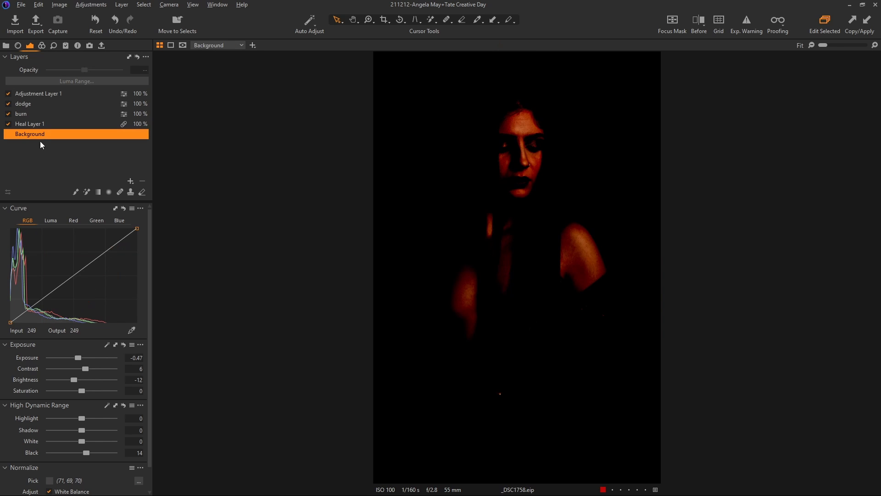
left_click(41, 45)
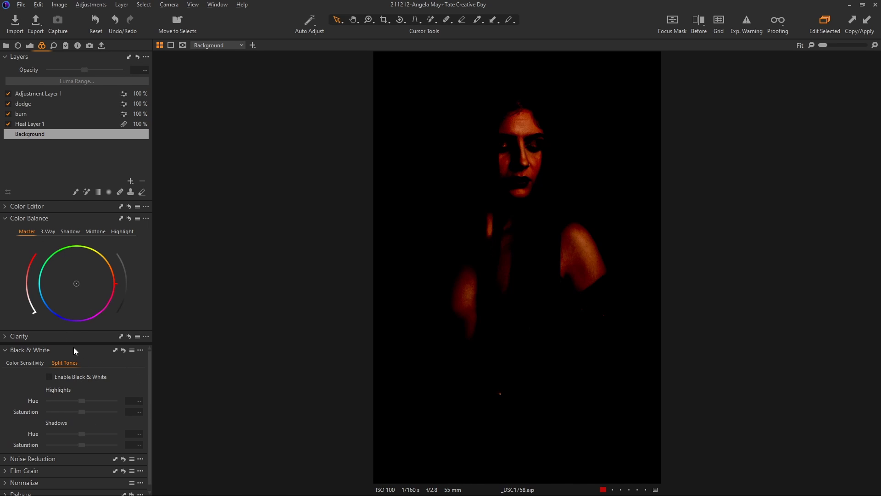
left_click_drag(83, 350, 123, 368)
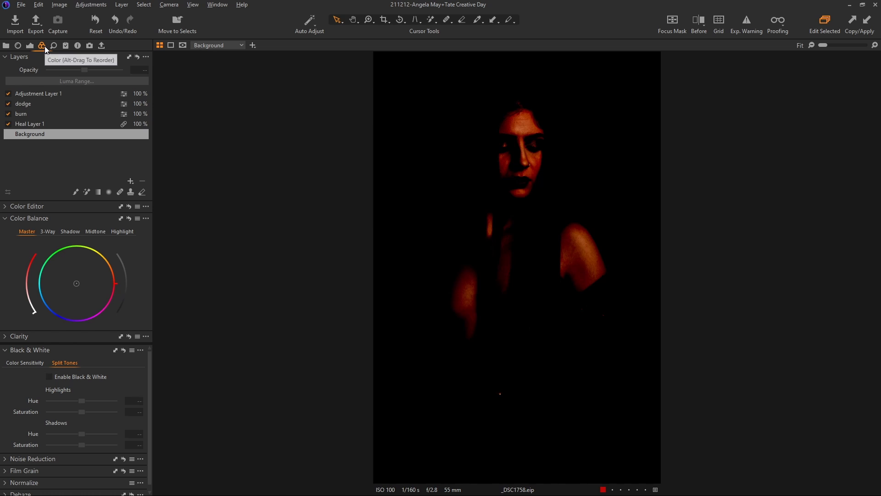
right_click(75, 352)
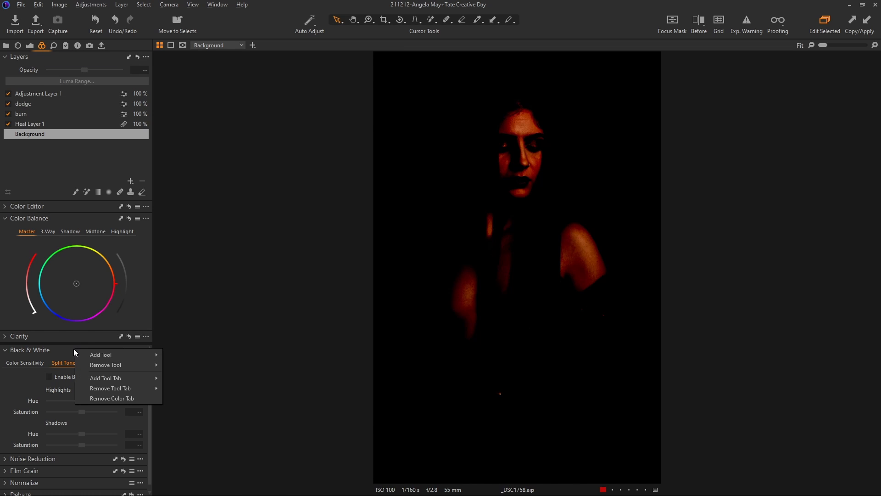
right_click(76, 217)
mouse_move(117, 222)
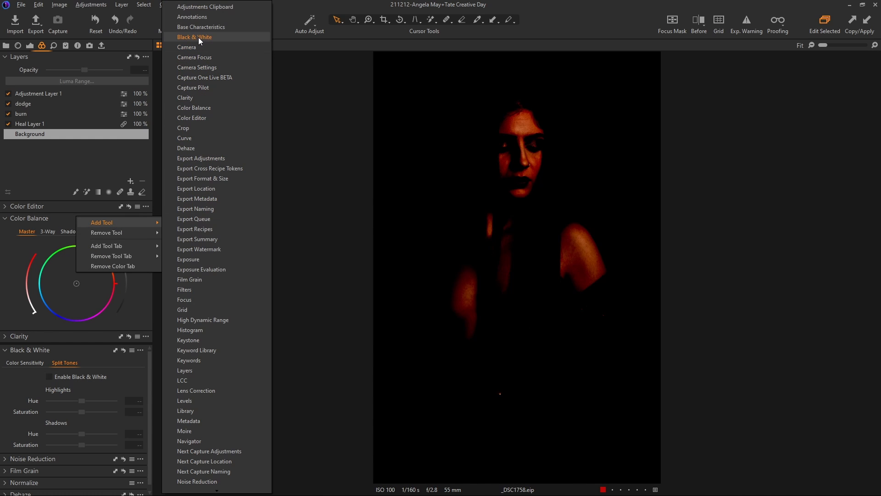
left_click(298, 159)
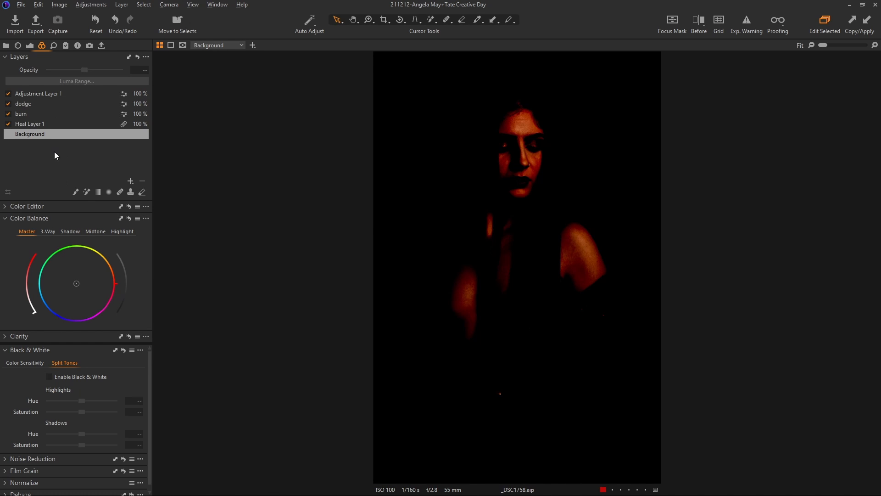
Enable Black & White on the Background layer
left_click(52, 378)
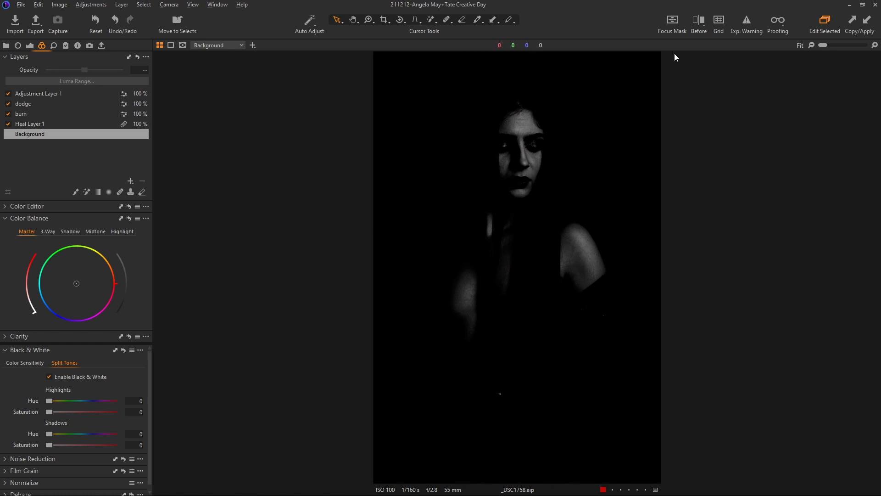
Steepen the top adjustment layer's RGB curve further so that only the brightest highlights on the face remain
key("z")
left_click_drag(486, 106, 564, 200)
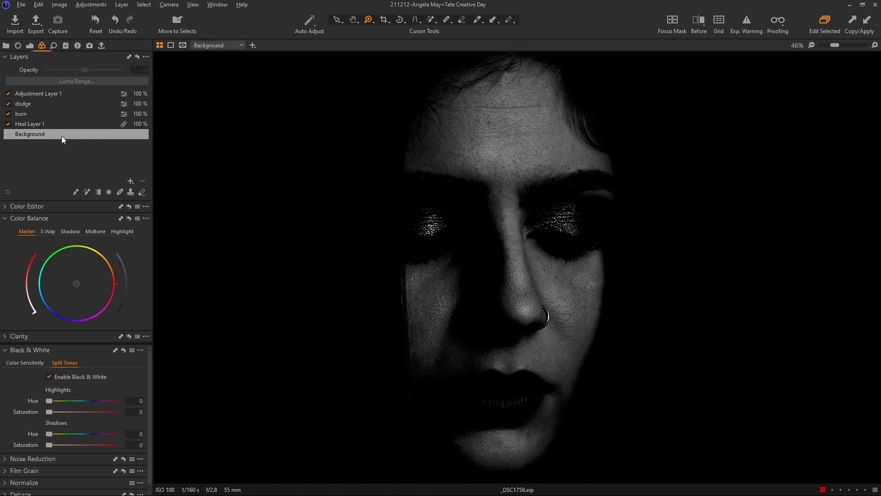
left_click(45, 96)
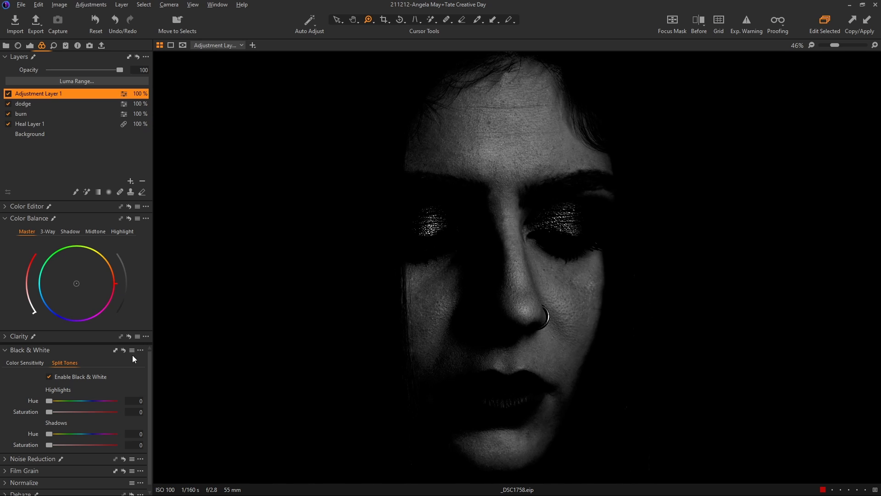
left_click(30, 45)
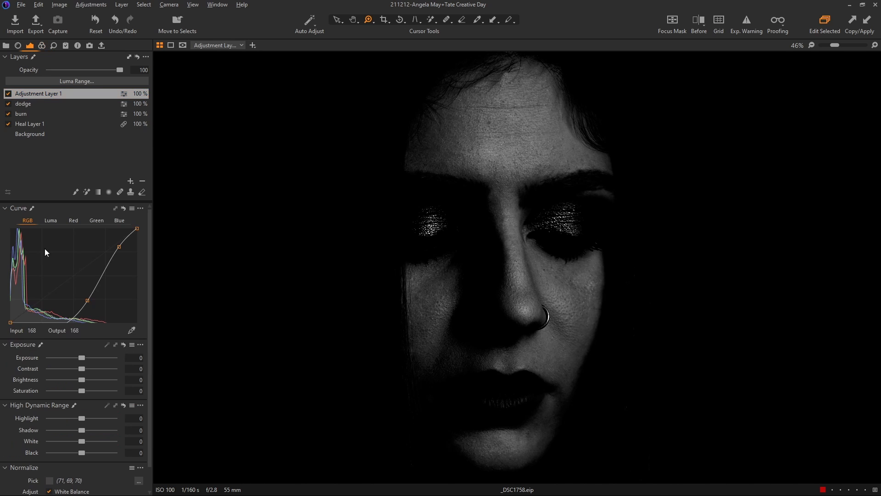
left_click_drag(87, 301, 97, 299)
left_click_drag(115, 245, 111, 246)
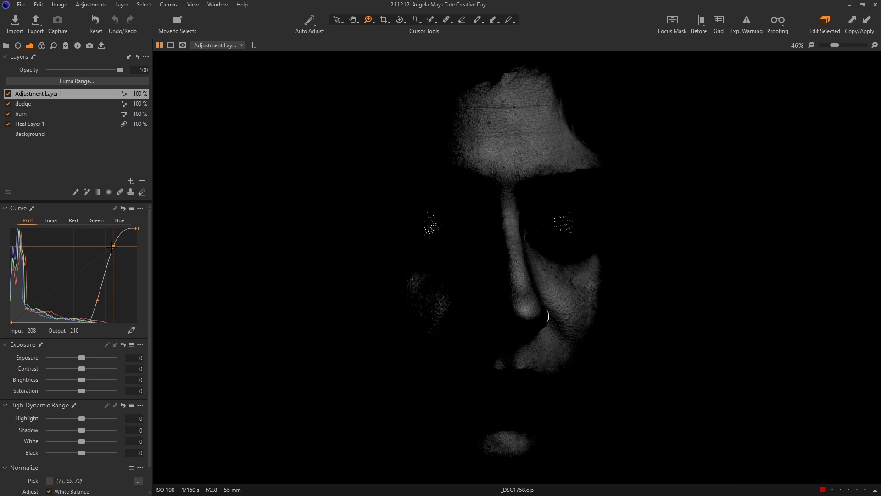
mouse_move(98, 299)
left_mouse_down()
mouse_move(107, 302)
mouse_move(98, 298)
left_mouse_up()
Ready the adjustment brush on the burn layer with a size of 52 and a hardness of 0
left_click(27, 114)
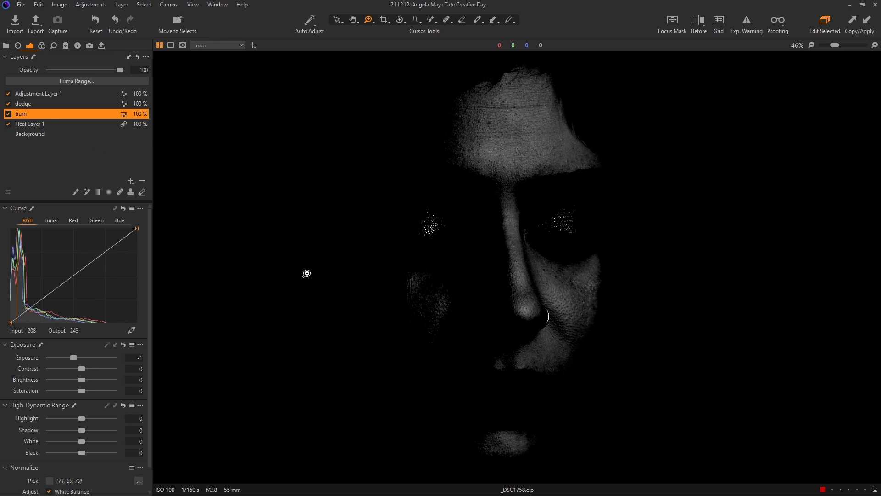
key("b")
right_click(494, 254)
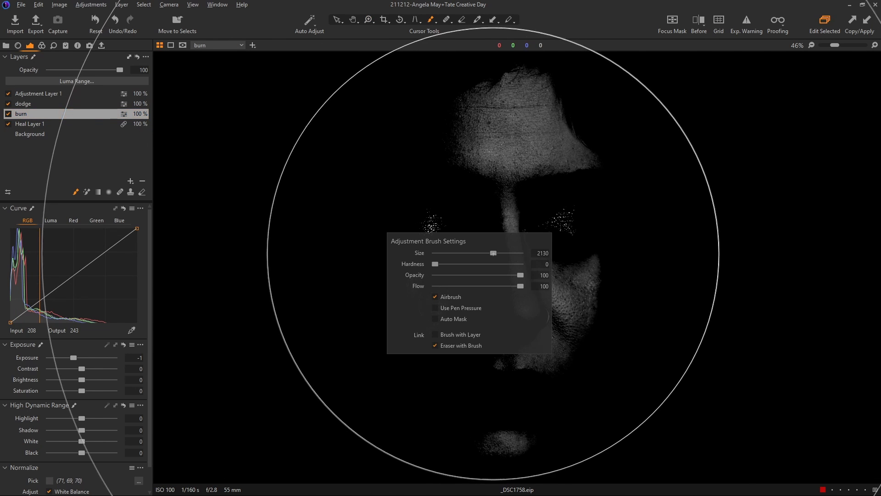
left_click_drag(494, 253, 452, 255)
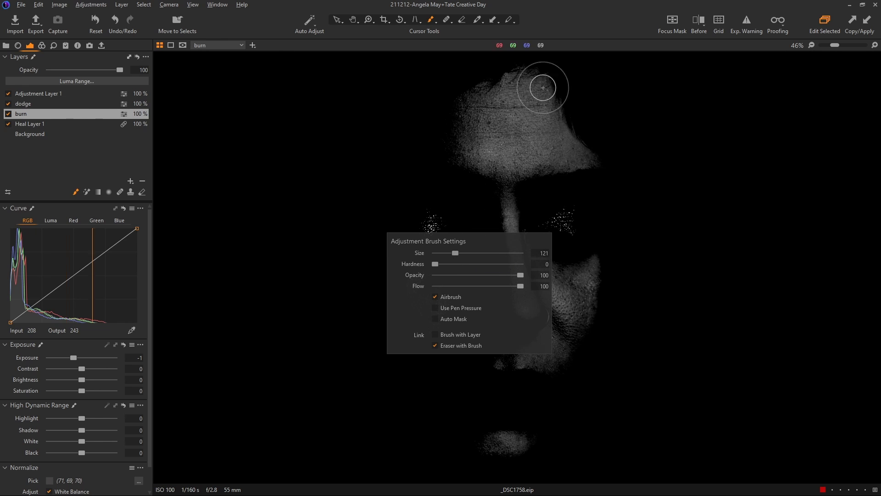
left_click(577, 53)
mouse_move(462, 233)
left_mouse_down()
mouse_move(484, 233)
mouse_move(464, 232)
mouse_move(474, 262)
left_mouse_up()
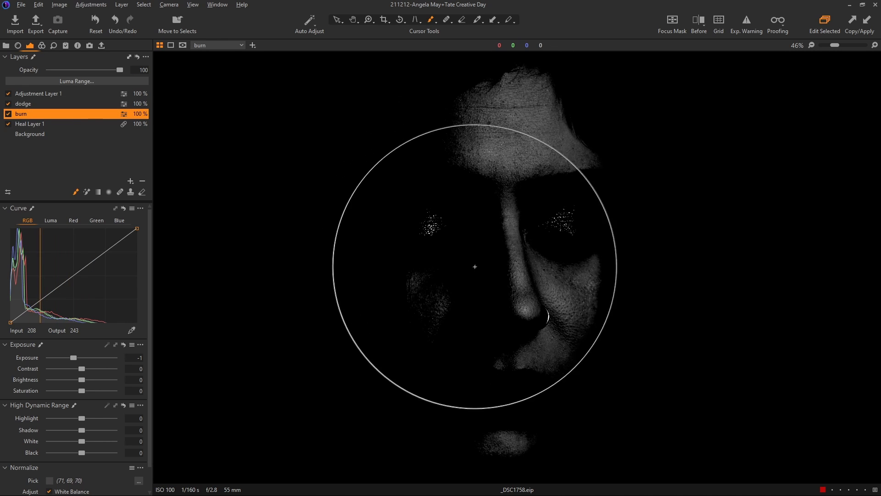
right_click(459, 240)
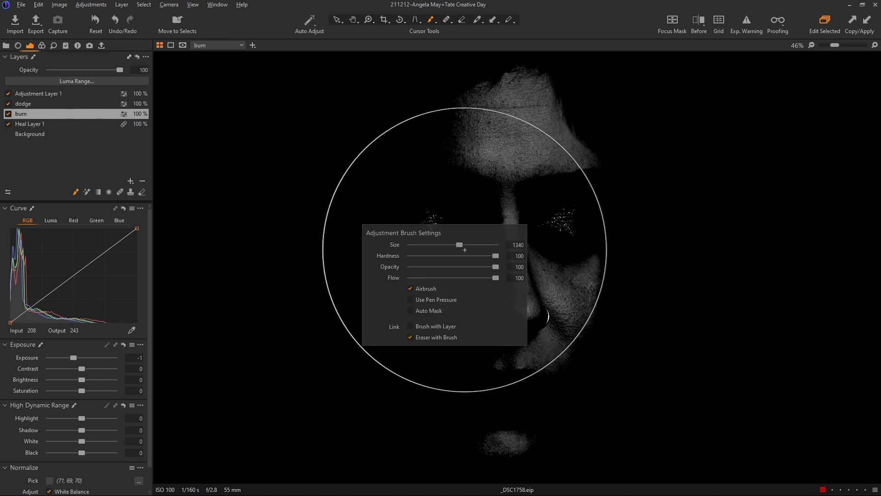
mouse_move(495, 256)
left_mouse_down()
mouse_move(411, 256)
mouse_move(426, 245)
left_mouse_up()
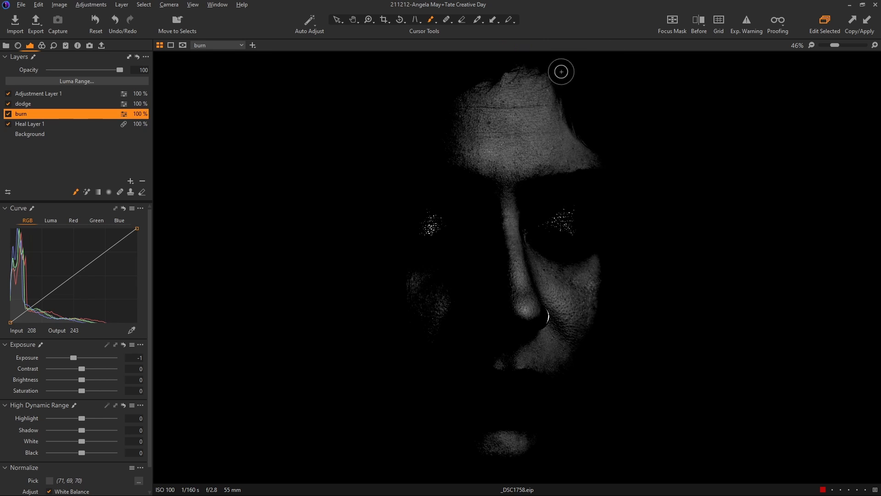
Set the adjustment brush's flow to 1 for the burn layer
right_click(510, 131)
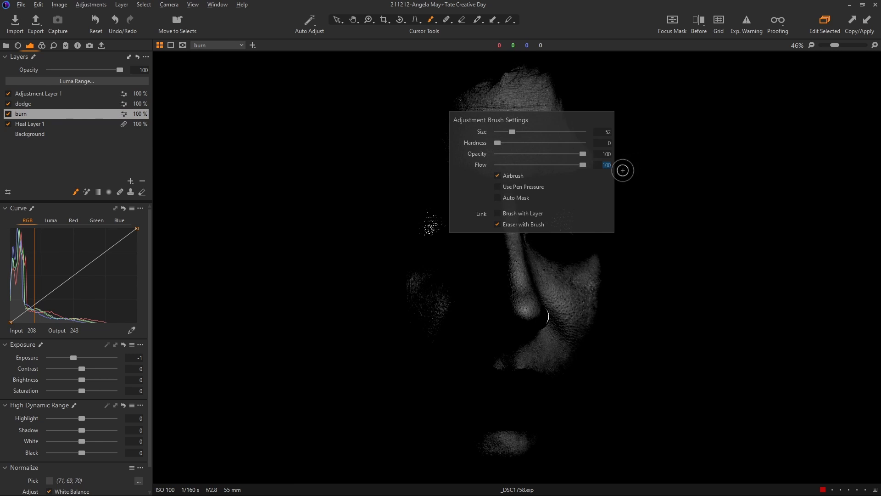
right_click(534, 164)
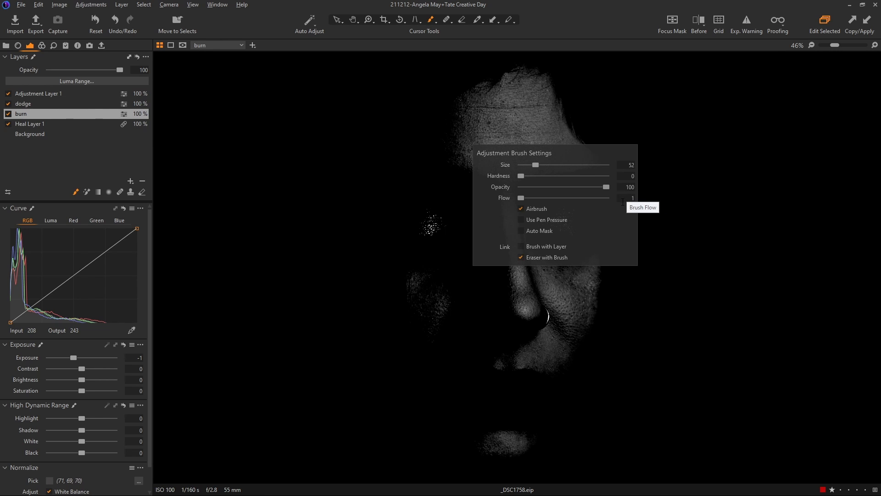
left_click(622, 202)
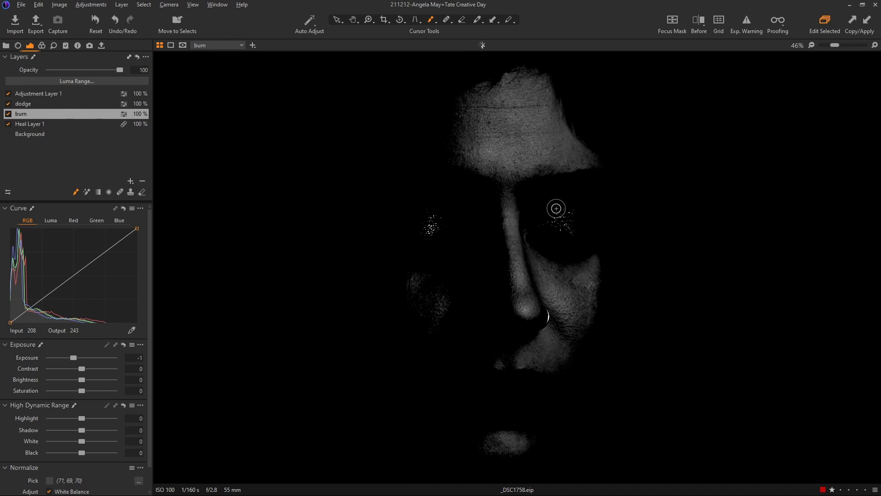
Check the dodge layer's mask on the face and examine the remaining bright areas on the chin and shoulder
left_click(50, 103)
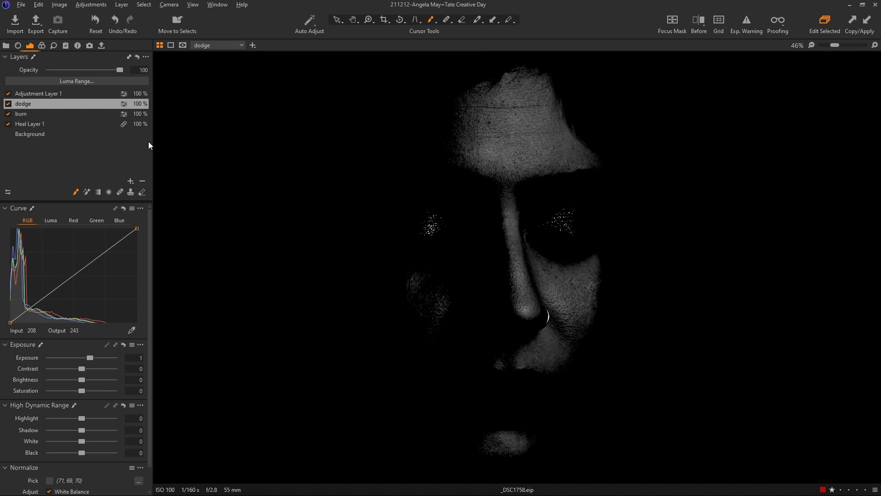
key("m")
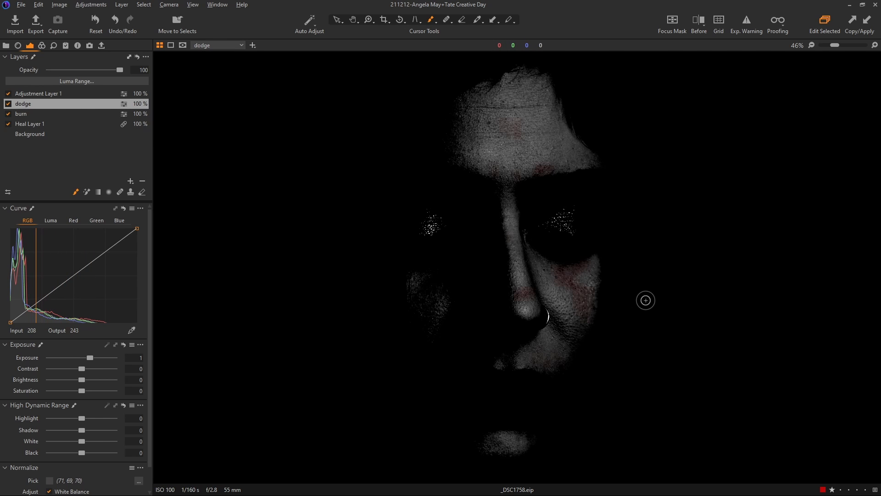
key("m")
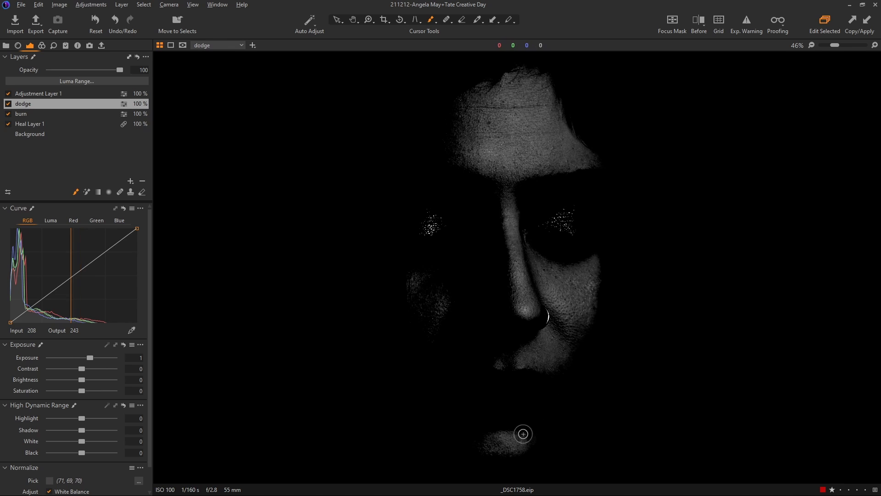
left_click_drag(527, 418, 529, 310)
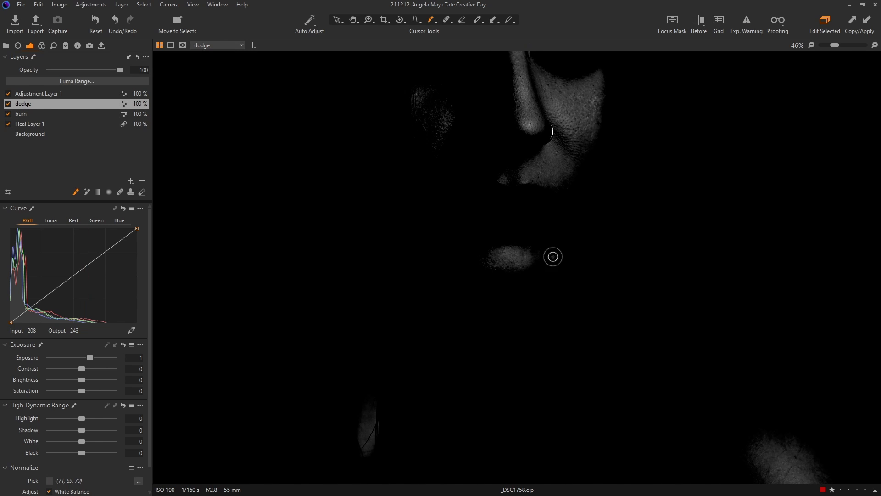
left_click_drag(692, 383, 484, 181)
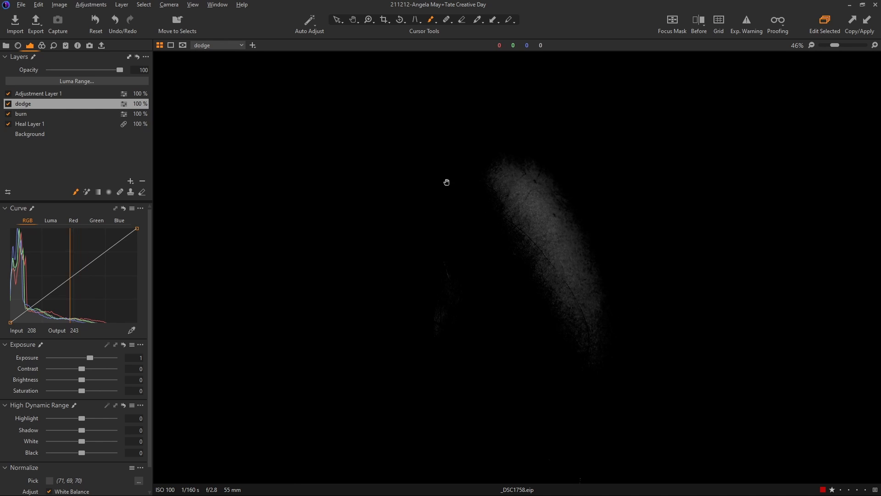
left_click_drag(447, 183, 661, 334)
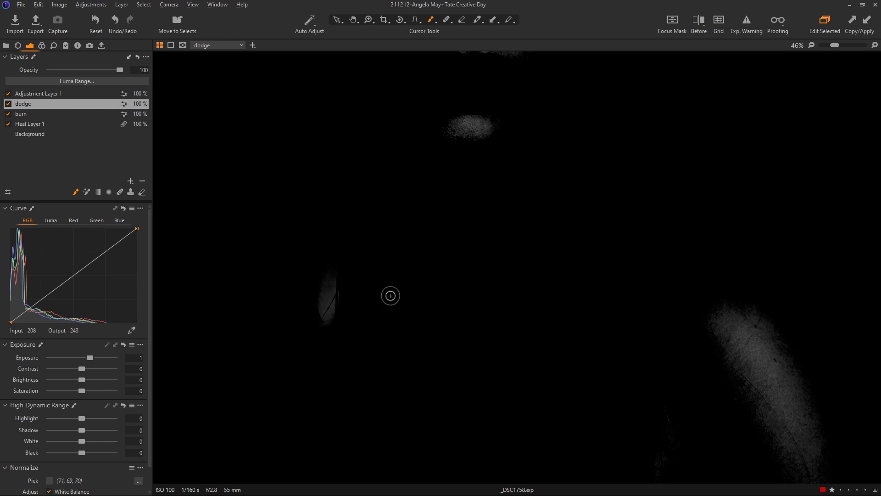
mouse_move(516, 226)
left_mouse_down()
mouse_move(514, 244)
mouse_move(569, 277)
left_mouse_up()
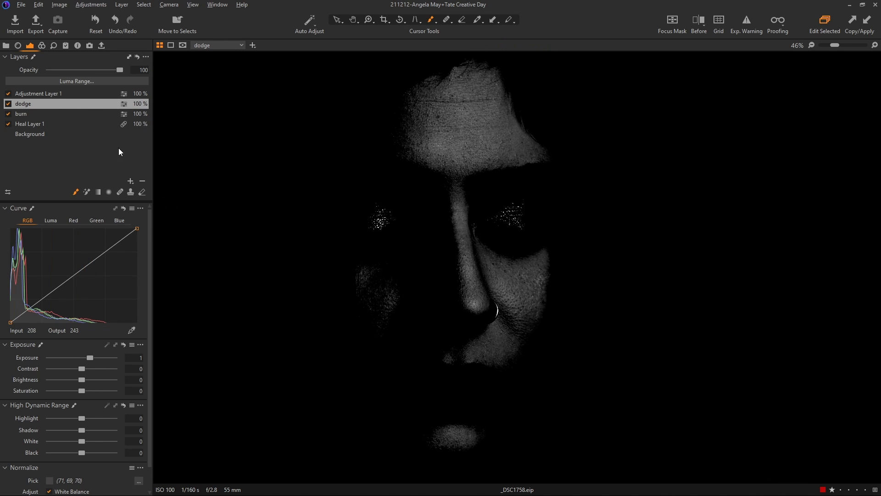
Rename the top adjustment layer as working
left_click(42, 94)
double_click(55, 93)
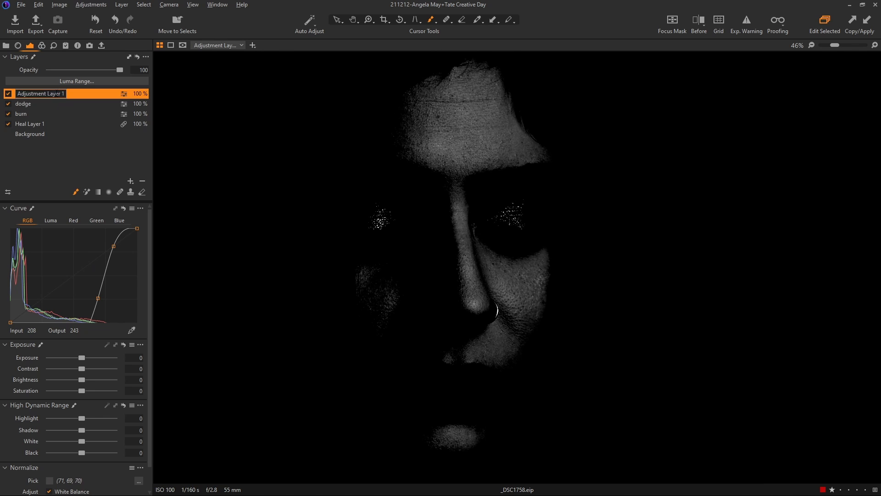
type("working")
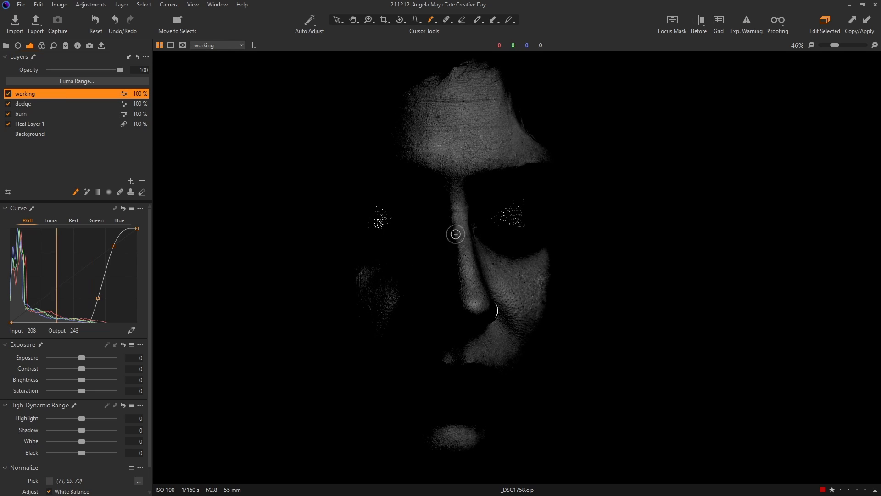
Shift both inner RGB curve points of the working layer toward the shadows to reveal more of the face's midtones
left_click_drag(98, 298, 79, 298)
left_click_drag(113, 247, 106, 247)
left_click_drag(78, 298, 81, 298)
left_click_drag(107, 247, 96, 248)
Lighten the uneven area on the chin with the adjustment brush on the dodge layer
left_click_drag(487, 354, 509, 243)
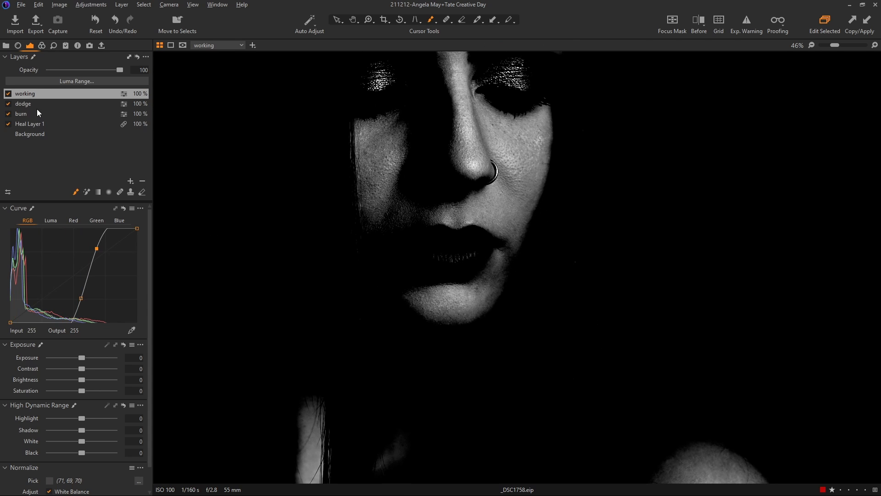
left_click(37, 104)
mouse_move(483, 281)
left_mouse_down()
mouse_move(530, 264)
mouse_move(476, 287)
mouse_move(500, 274)
mouse_move(488, 267)
mouse_move(514, 283)
mouse_move(485, 280)
mouse_move(518, 281)
mouse_move(488, 299)
mouse_move(525, 285)
mouse_move(494, 278)
mouse_move(490, 265)
mouse_move(529, 267)
mouse_move(500, 301)
left_mouse_up()
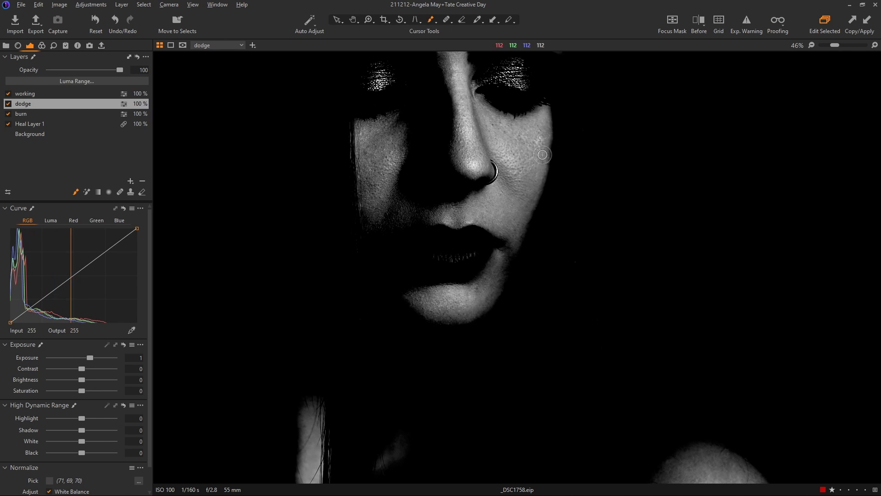
left_click_drag(390, 147, 478, 235)
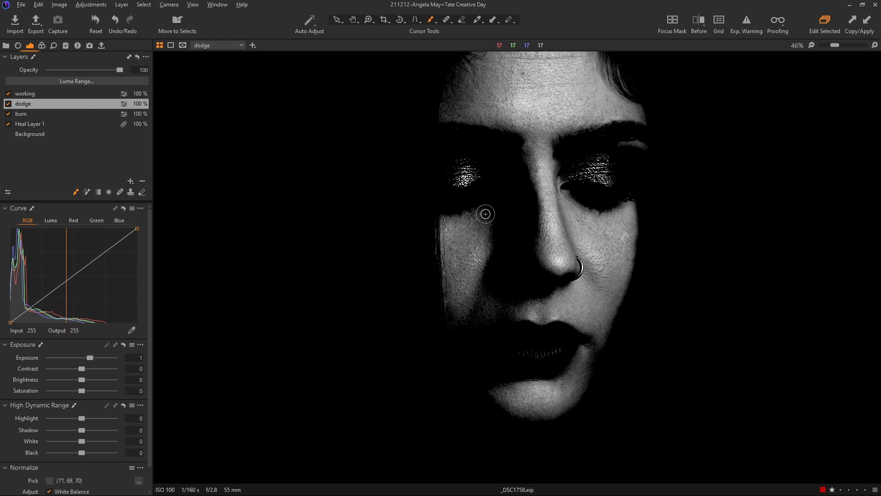
Examine the skin on the shoulder and arm for uneven tones, and return to the face
scroll(509, 232, "down", 5)
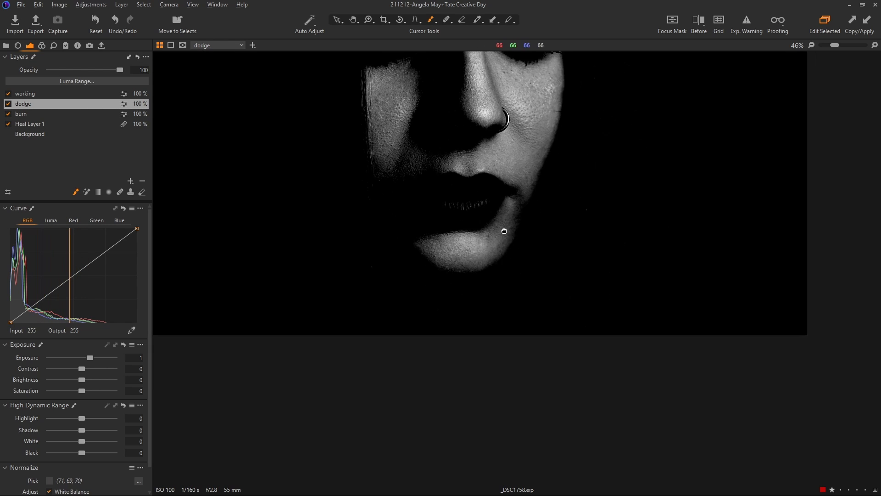
left_click_drag(703, 405, 521, 191)
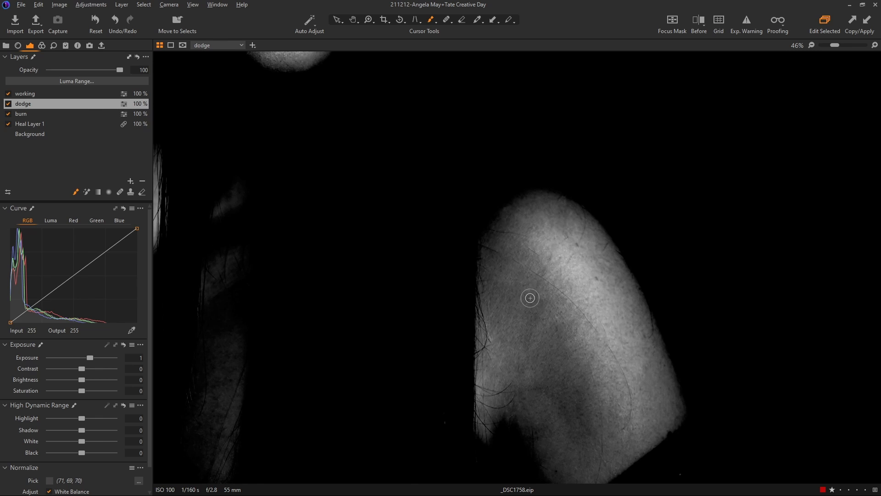
left_click_drag(605, 342, 558, 271)
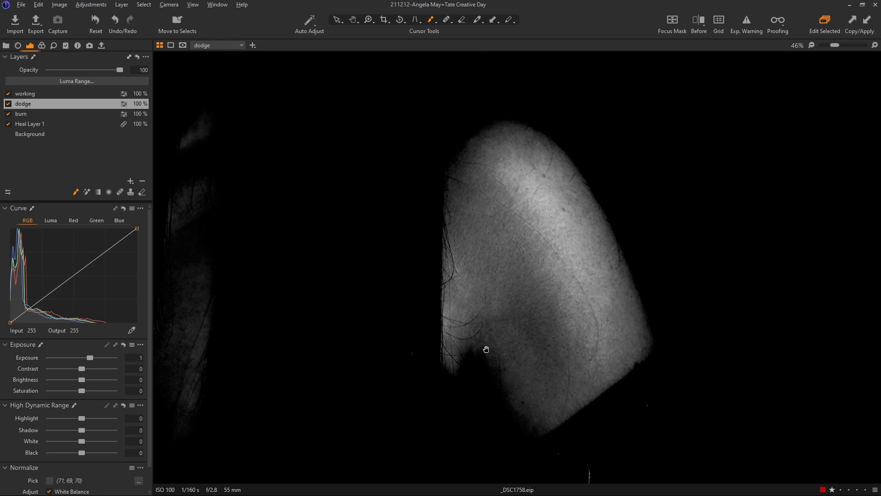
left_click_drag(486, 349, 628, 250)
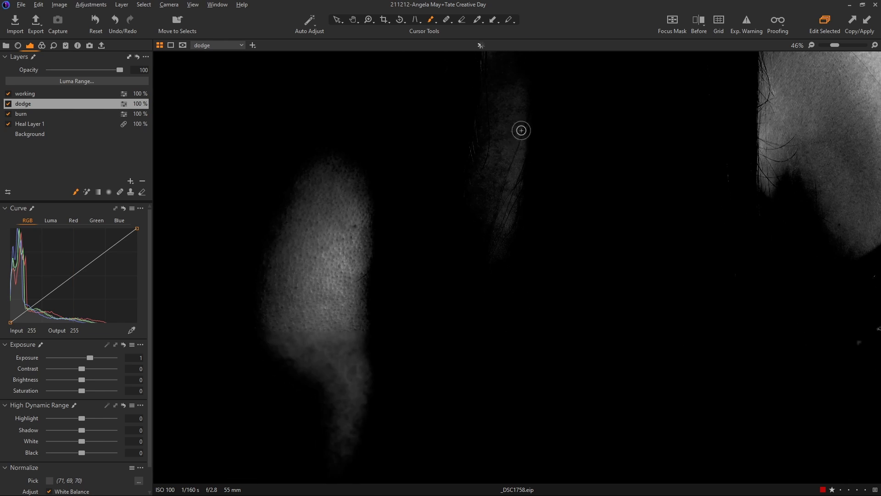
left_click_drag(419, 350, 476, 191)
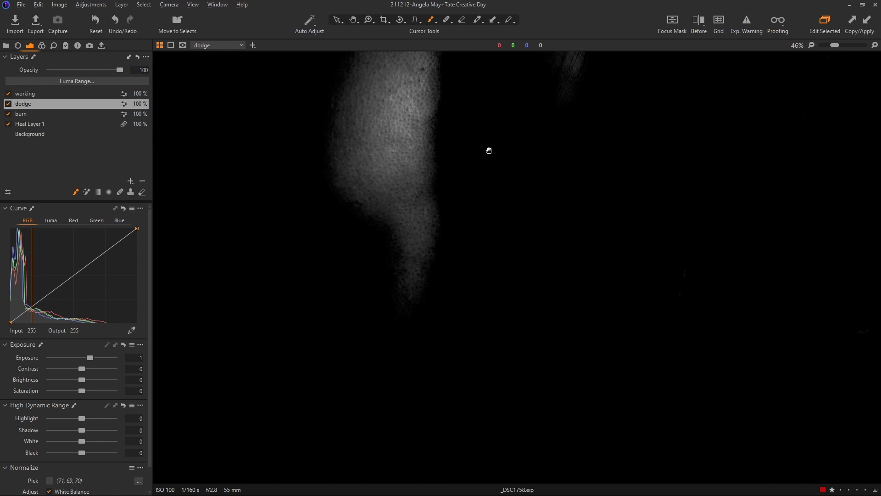
left_click_drag(489, 150, 435, 269)
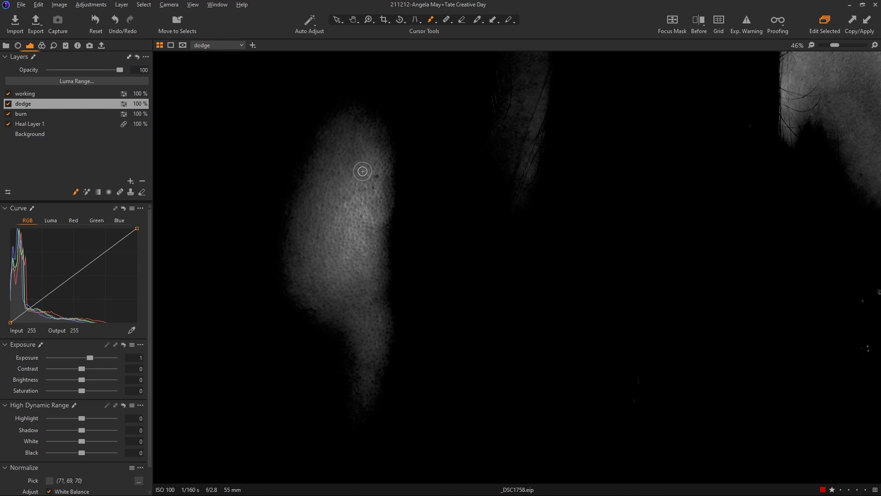
left_click_drag(549, 220, 423, 390)
left_click_drag(527, 92, 493, 271)
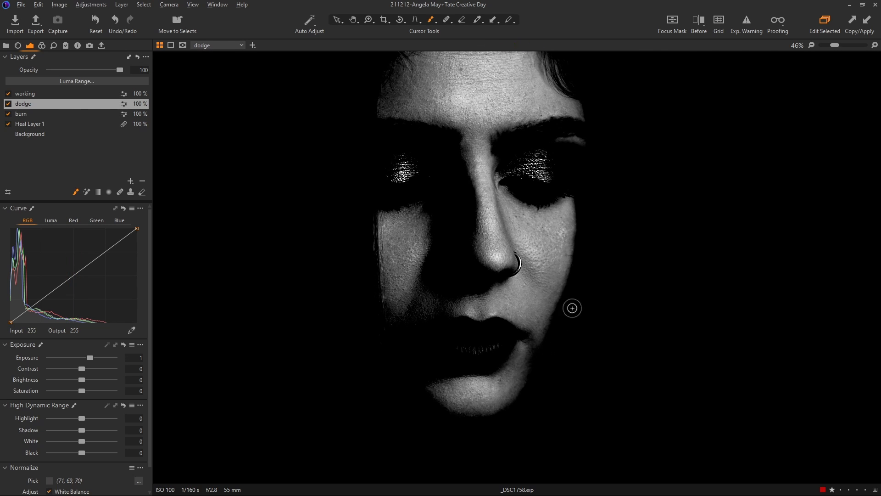
Move the working layer's two inner RGB curve points further toward the shadows to expose darker facial tones at high contrast
left_click(35, 93)
left_click_drag(86, 296, 69, 294)
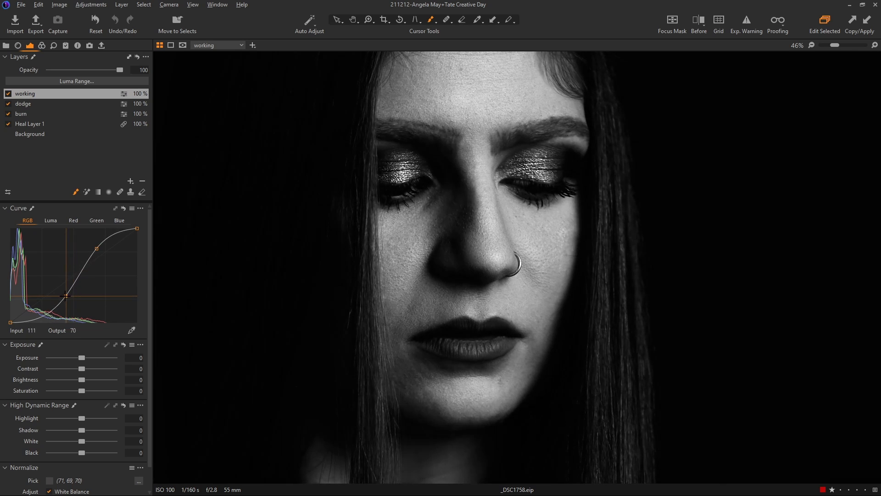
left_click_drag(97, 248, 83, 251)
Examine the face, neck, shoulder and upper arm for uneven tones, switching from the burn layer to the dodge layer
left_click(56, 117)
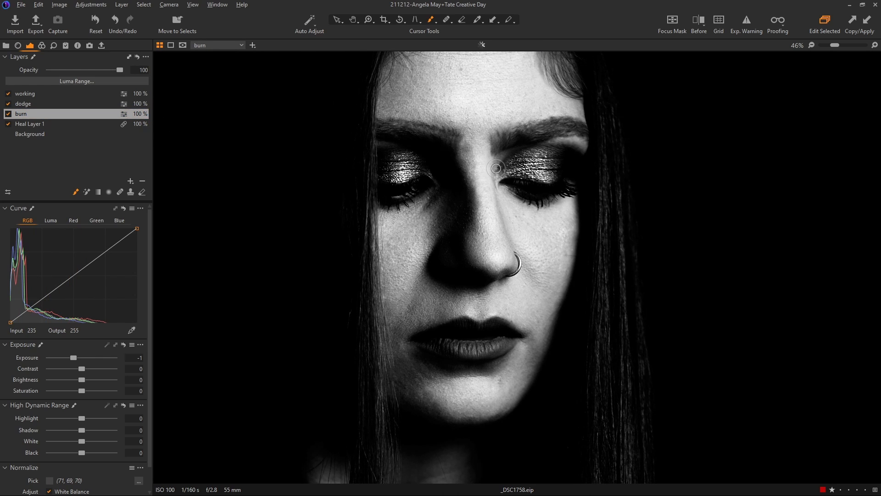
left_click(84, 104)
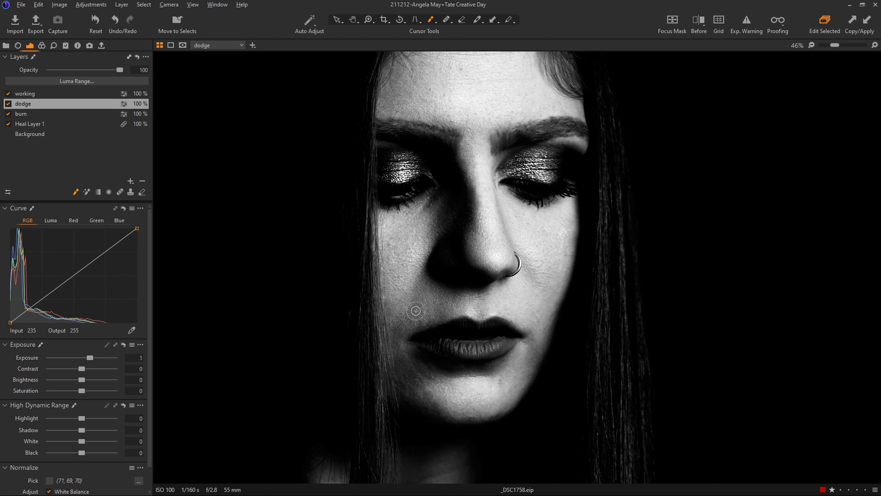
scroll(492, 364, "down", 4)
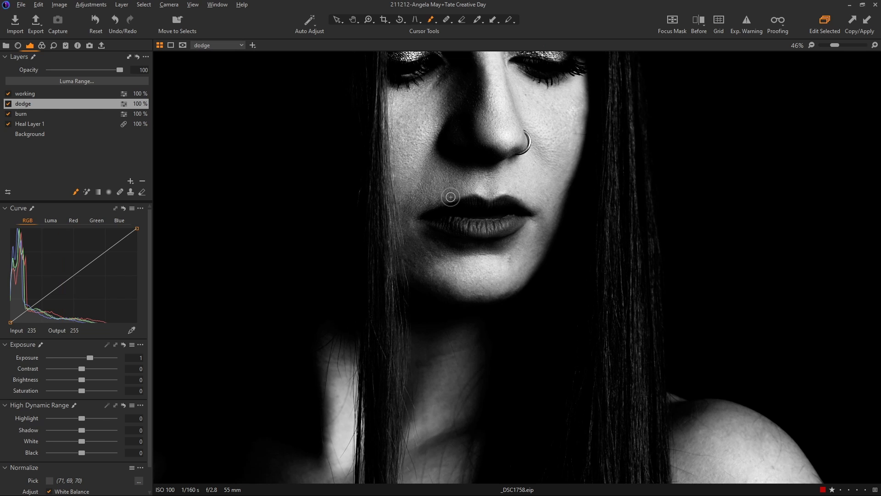
scroll(556, 261, "up", 5)
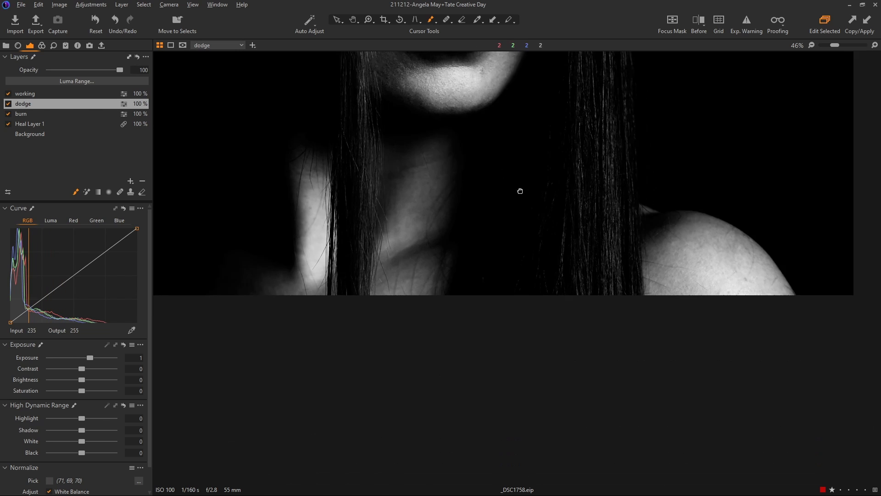
left_click_drag(630, 348, 587, 199)
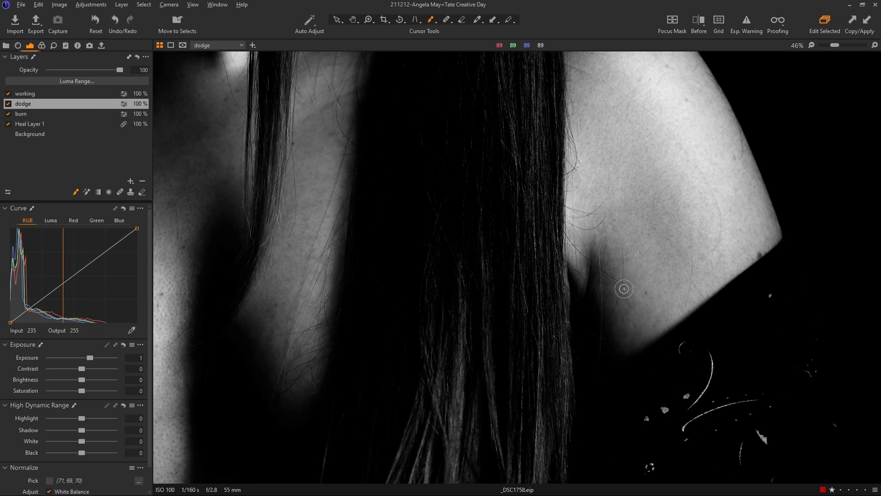
mouse_move(390, 275)
left_mouse_down()
mouse_move(629, 186)
mouse_move(478, 130)
left_mouse_up()
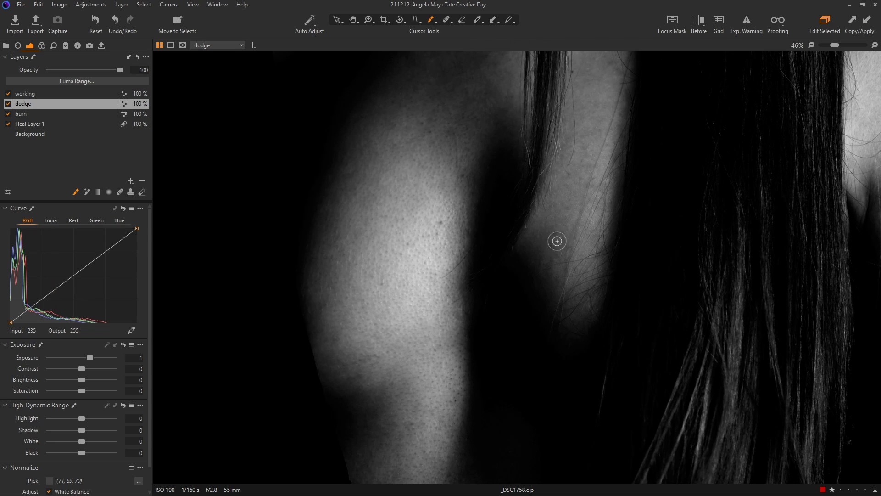
Lighten darker patches on the forearm, finger and back of the hand with brush strokes on the dodge layer
scroll(557, 241, "down", 10)
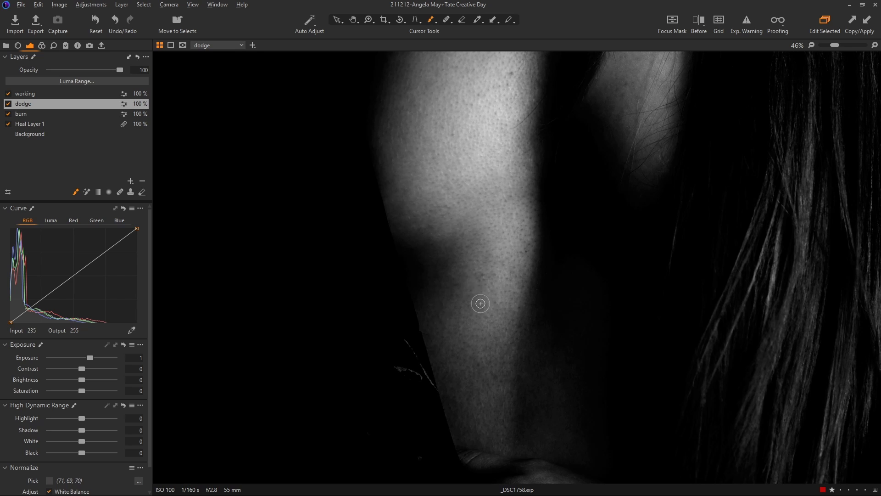
left_click_drag(483, 277, 455, 290)
left_click_drag(579, 391, 524, 246)
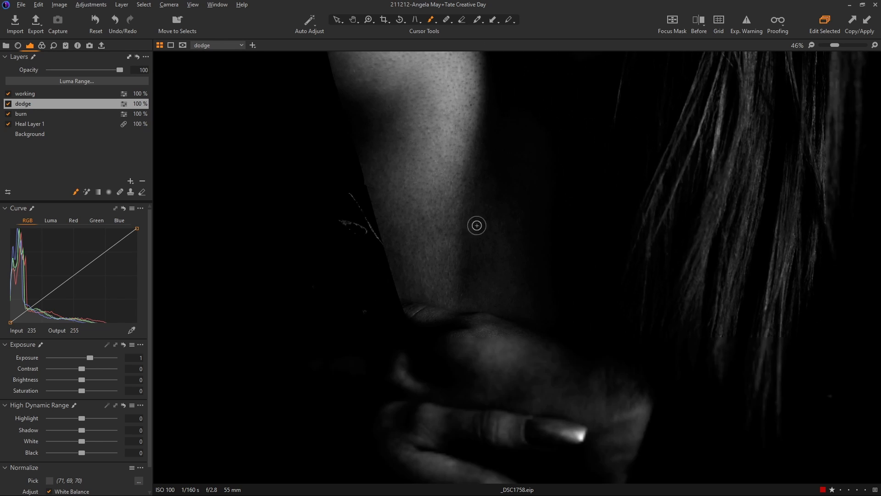
mouse_move(576, 366)
left_mouse_down()
mouse_move(530, 291)
mouse_move(497, 206)
left_mouse_up()
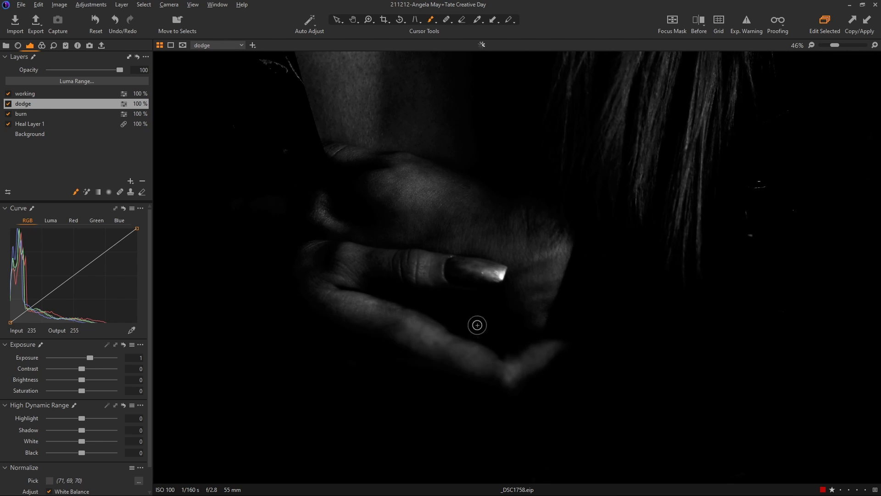
left_click_drag(471, 340, 461, 343)
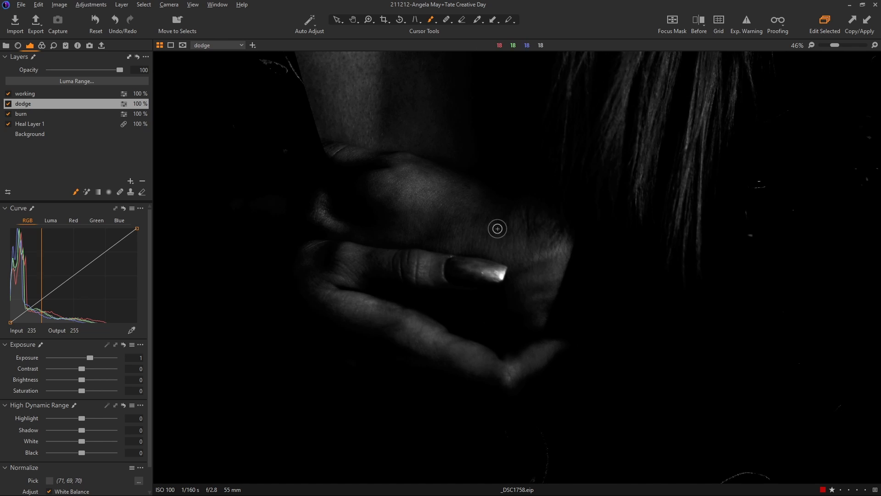
mouse_move(482, 218)
left_mouse_down()
mouse_move(472, 219)
mouse_move(488, 234)
mouse_move(544, 244)
left_mouse_up()
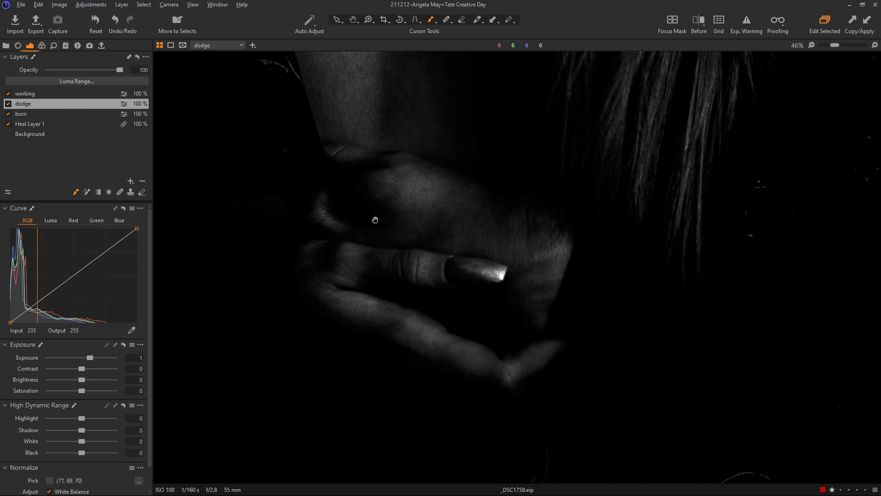
Shift the working layer's inner RGB curve points toward the shadows so that the hands' darker midtones can be judged
left_click_drag(374, 238, 456, 209)
left_click(60, 94)
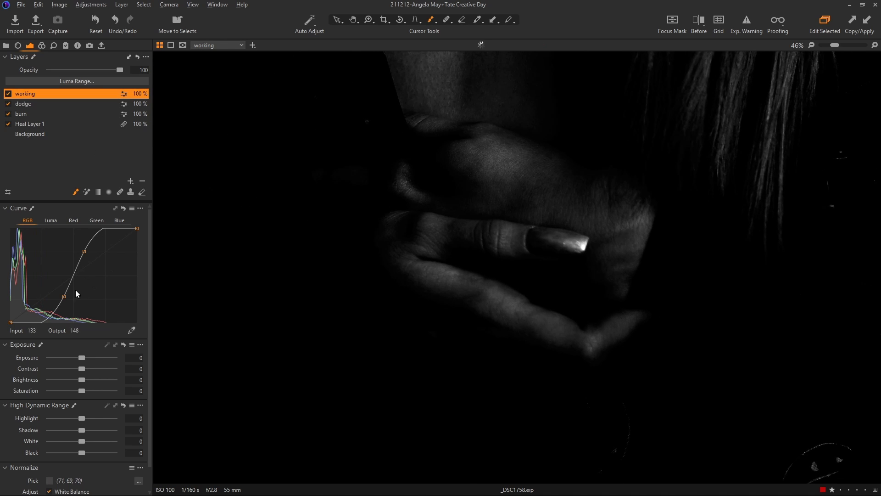
left_click_drag(64, 296, 52, 291)
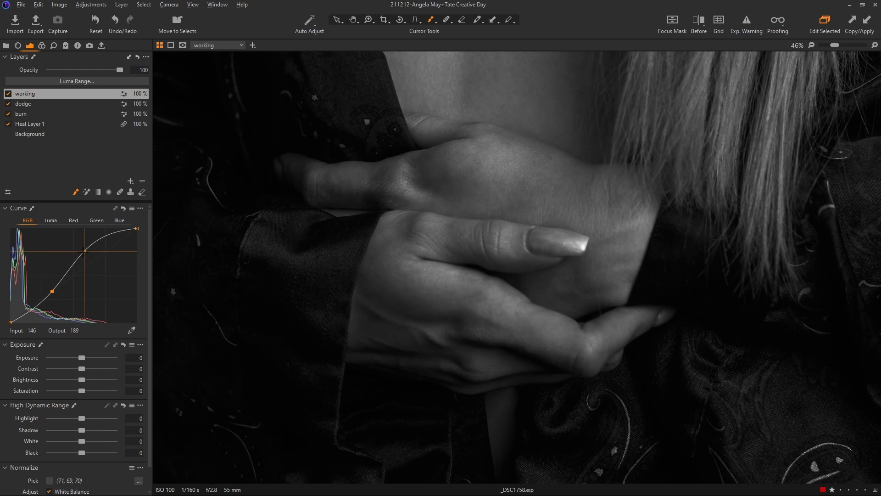
left_click_drag(84, 251, 74, 248)
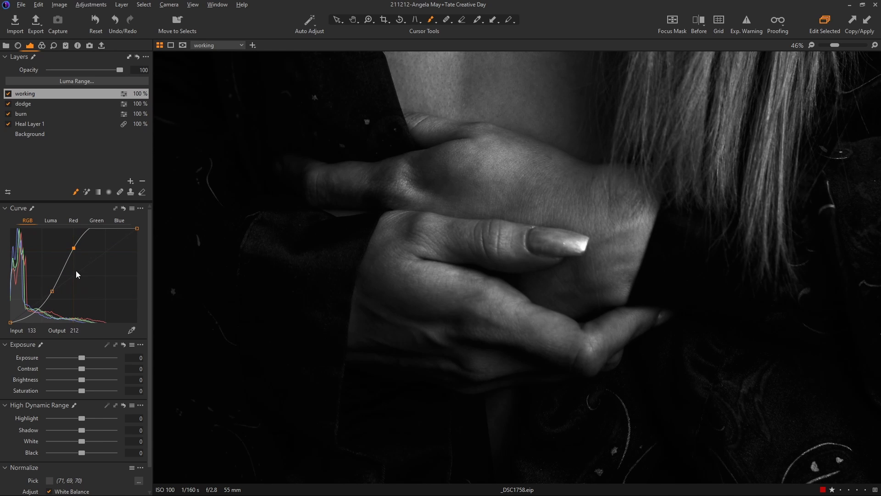
left_click_drag(51, 291, 48, 292)
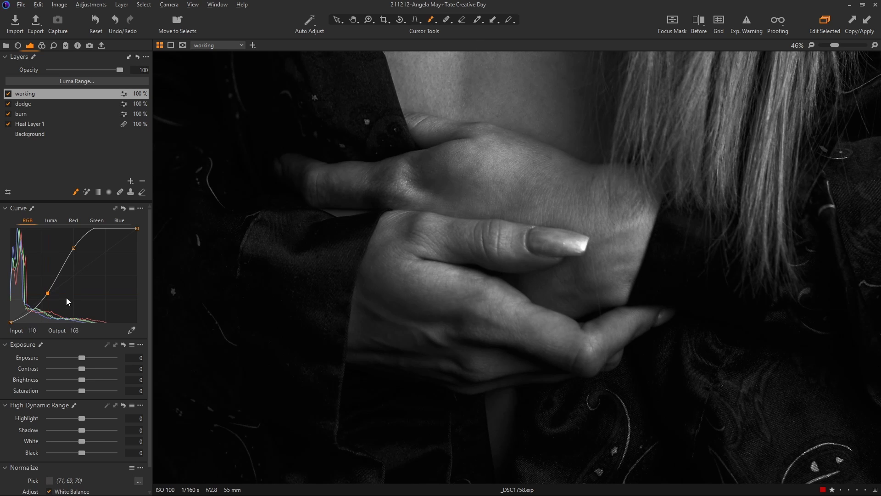
Shift both inner RGB curve points of the working layer further toward the shadows and return to the dodge layer
left_click_drag(73, 248, 65, 247)
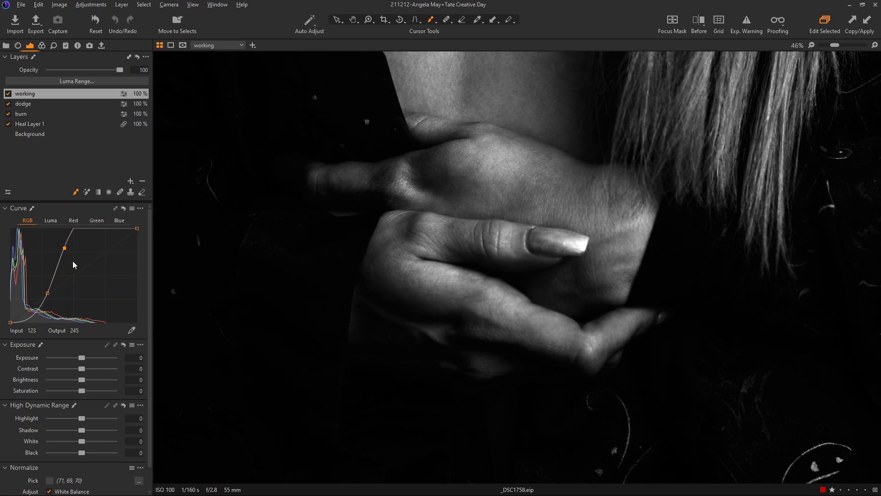
left_click_drag(47, 293, 42, 292)
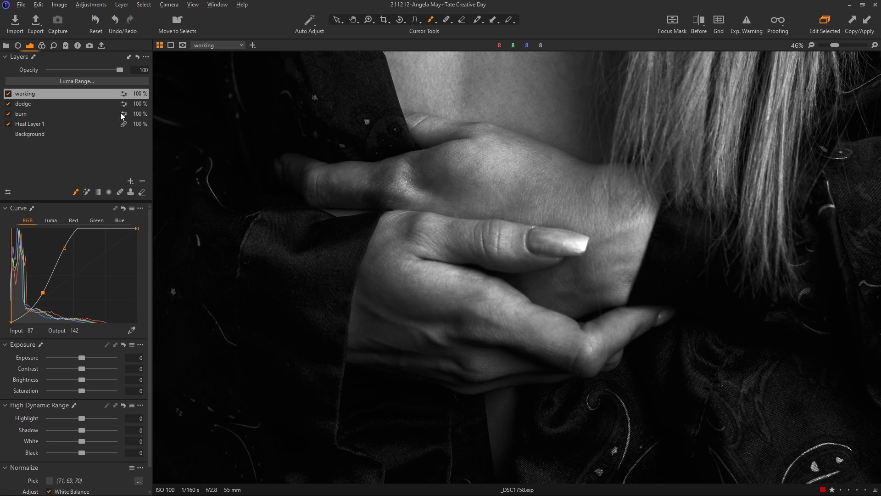
left_click(92, 104)
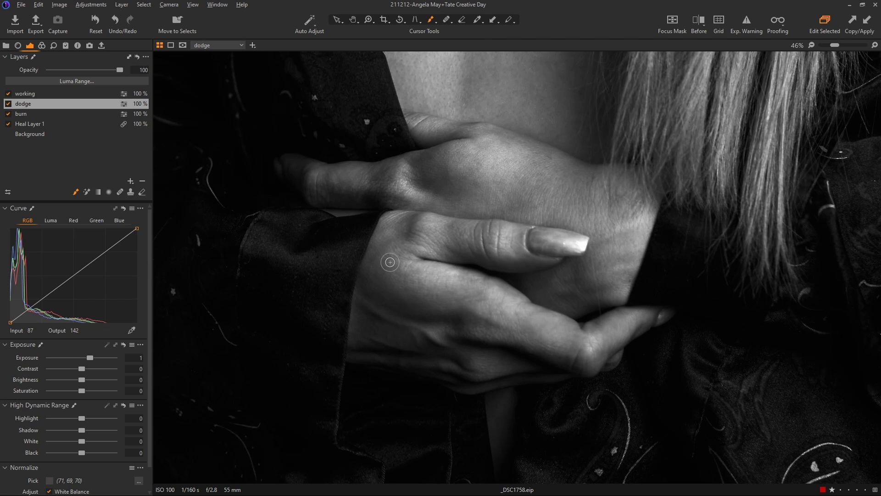
Examine the hands, wrist and chest for remaining uneven tones, switching briefly to the burn layer and back to the dodge layer
scroll(540, 325, "down", 5)
scroll(540, 325, "left", 4)
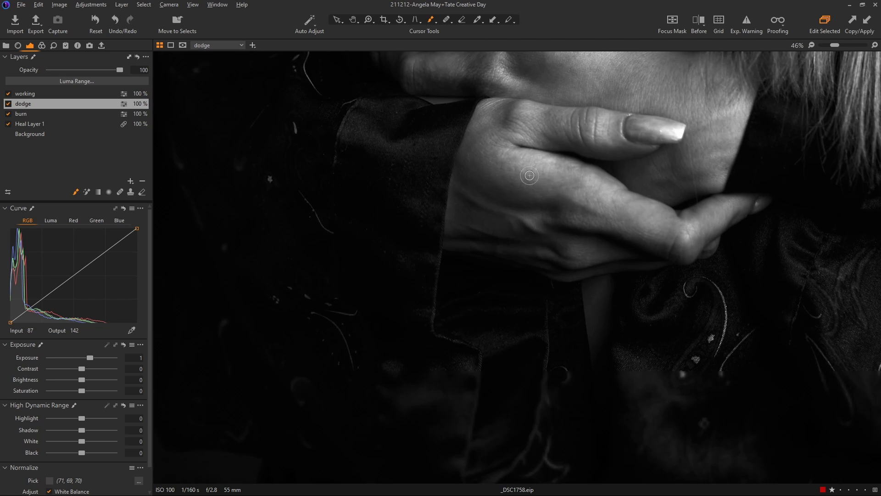
scroll(513, 207, "up", 3)
scroll(513, 207, "right", 3)
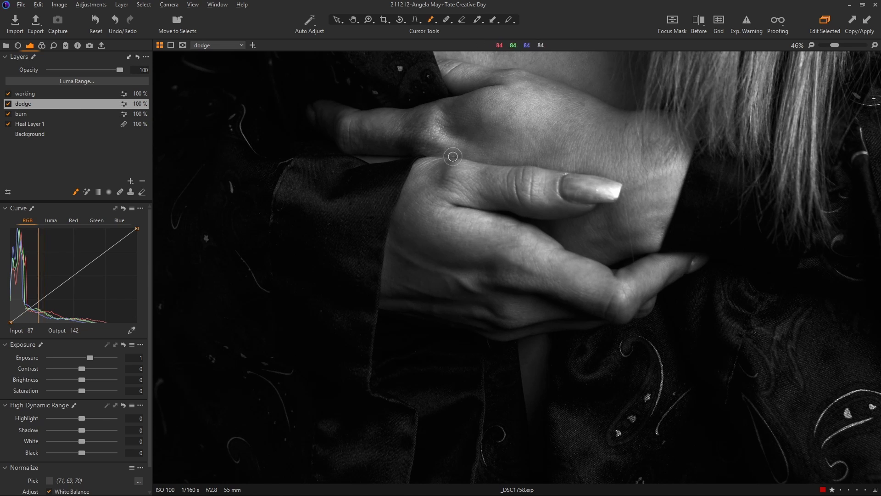
left_click_drag(590, 240, 559, 295)
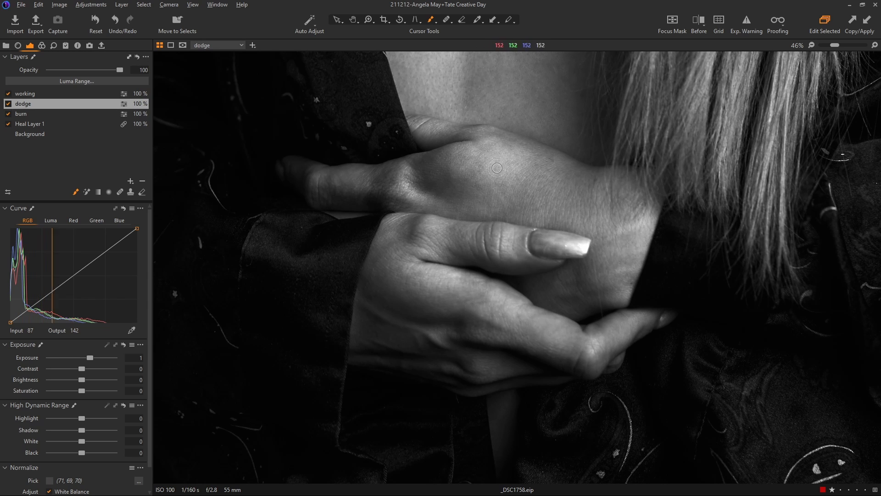
left_click(57, 115)
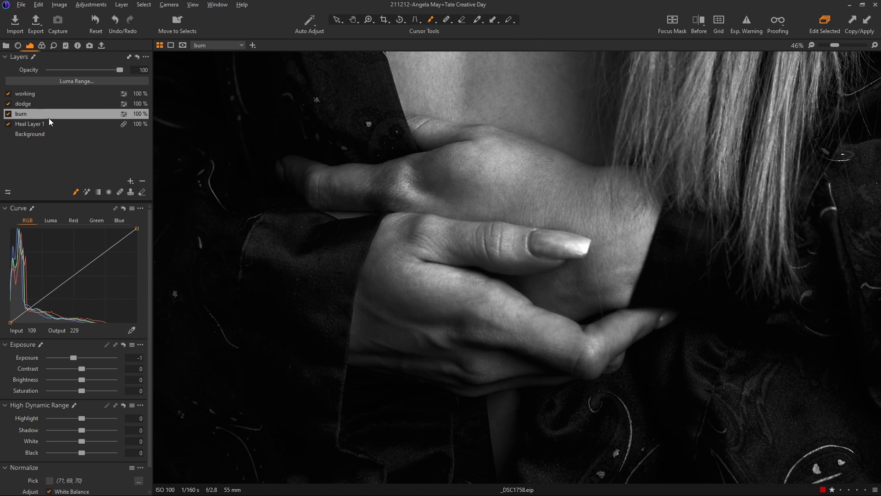
left_click(46, 104)
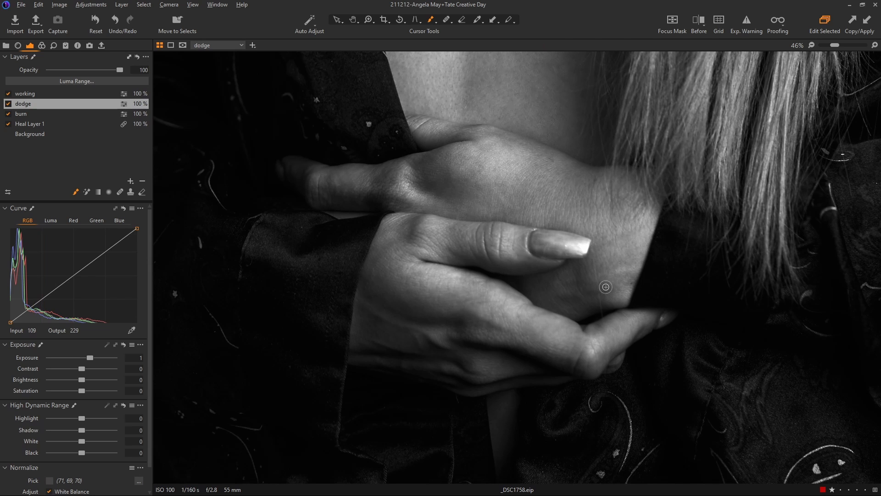
left_click_drag(569, 219, 534, 309)
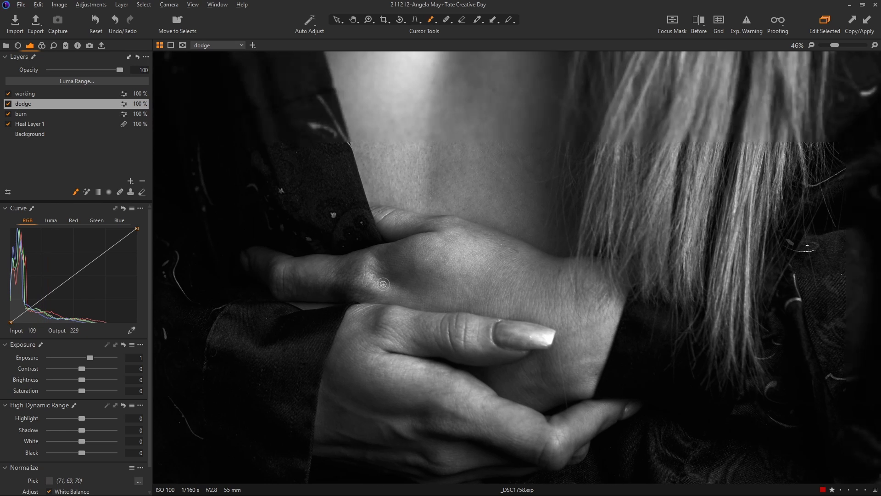
left_click_drag(543, 133, 486, 338)
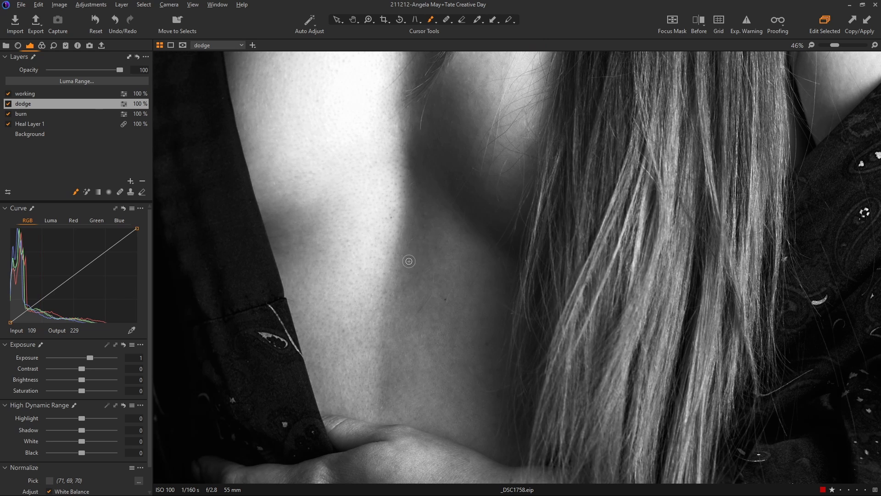
left_click_drag(370, 258, 379, 319)
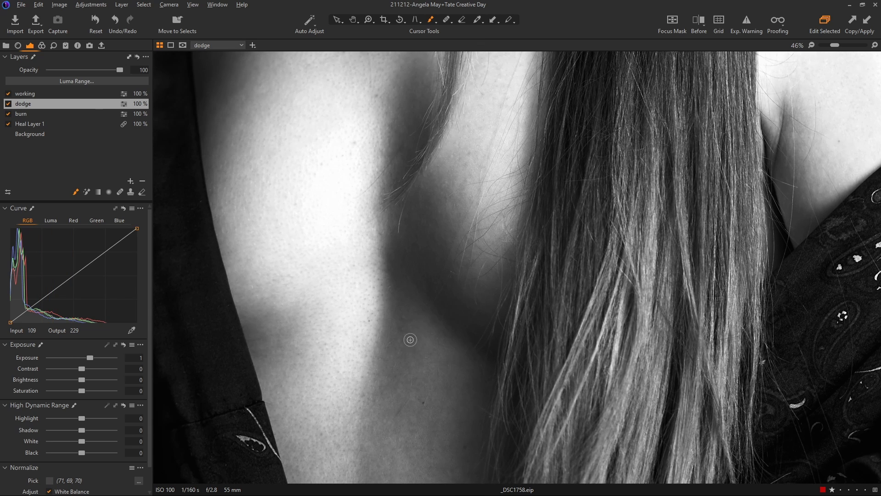
Set the adjustment brush's flow to 2 and touch up the neck on the dodge layer while checking the chest and face
right_click(505, 210)
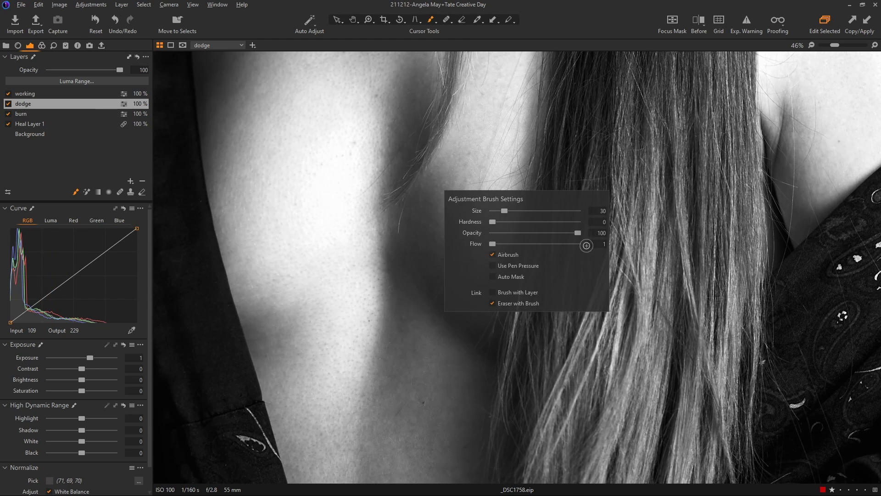
type("2")
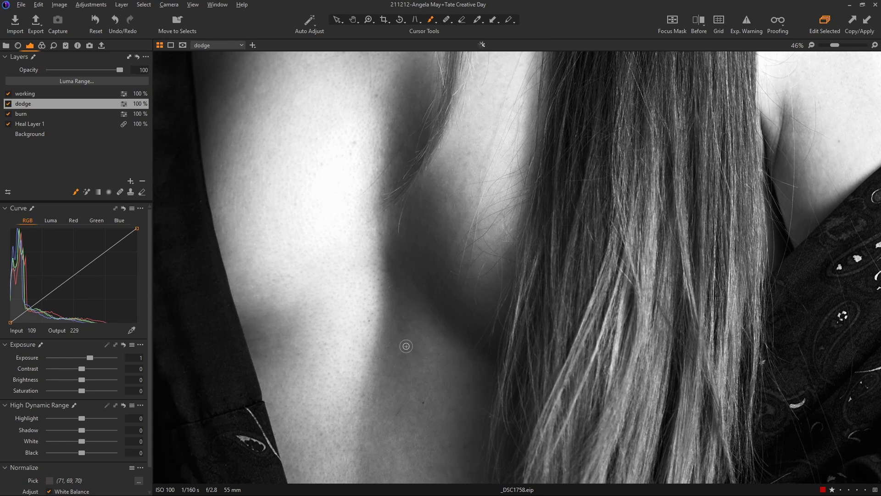
mouse_move(481, 228)
left_mouse_down()
mouse_move(505, 342)
mouse_move(547, 220)
mouse_move(525, 311)
mouse_move(501, 317)
mouse_move(508, 373)
left_mouse_up()
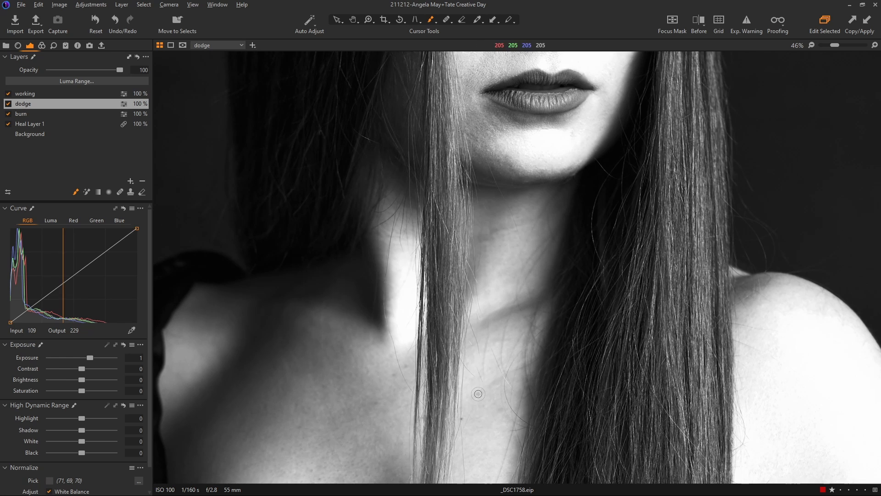
left_click_drag(516, 252, 458, 309)
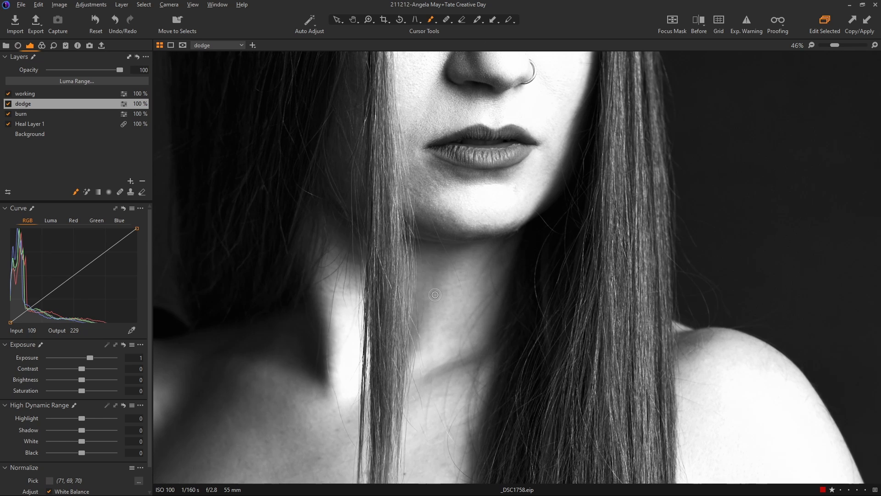
mouse_move(355, 323)
left_mouse_down()
mouse_move(360, 266)
mouse_move(345, 258)
mouse_move(356, 250)
left_mouse_up()
left_click_drag(541, 169, 505, 350)
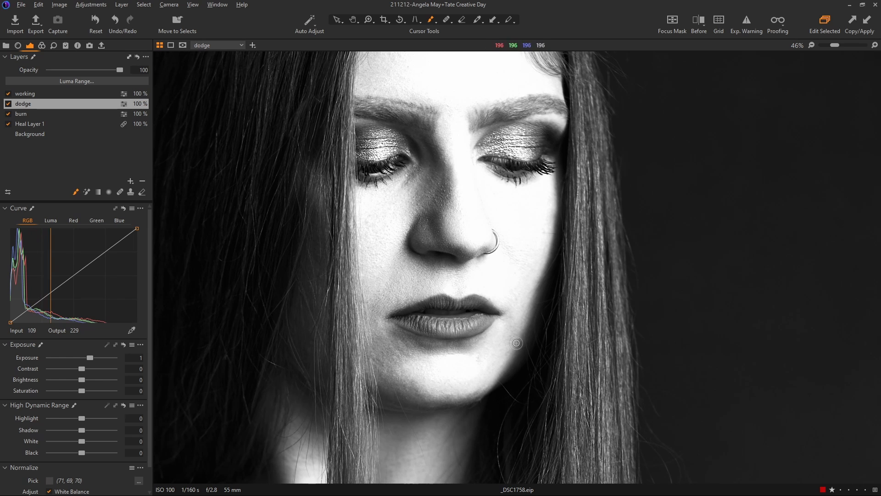
left_click_drag(501, 205, 508, 228)
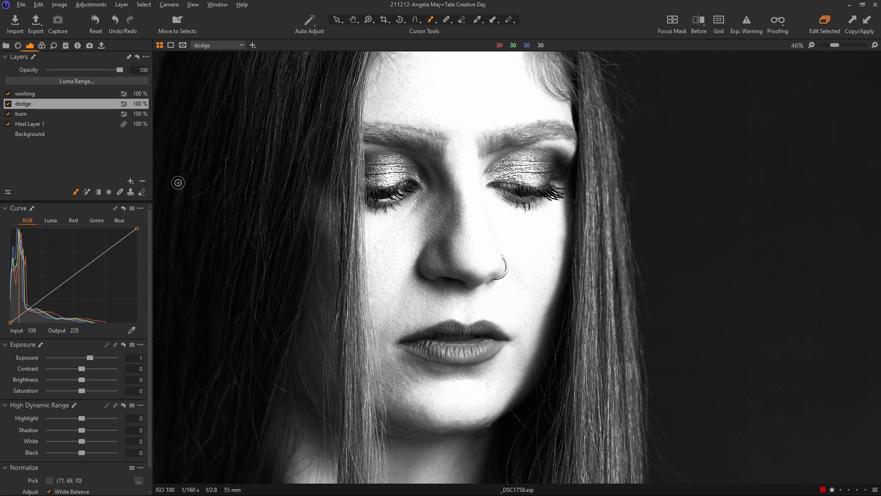
Delete the working layer and disable Black & White on the Background layer to return the portrait to colour
left_click(22, 93)
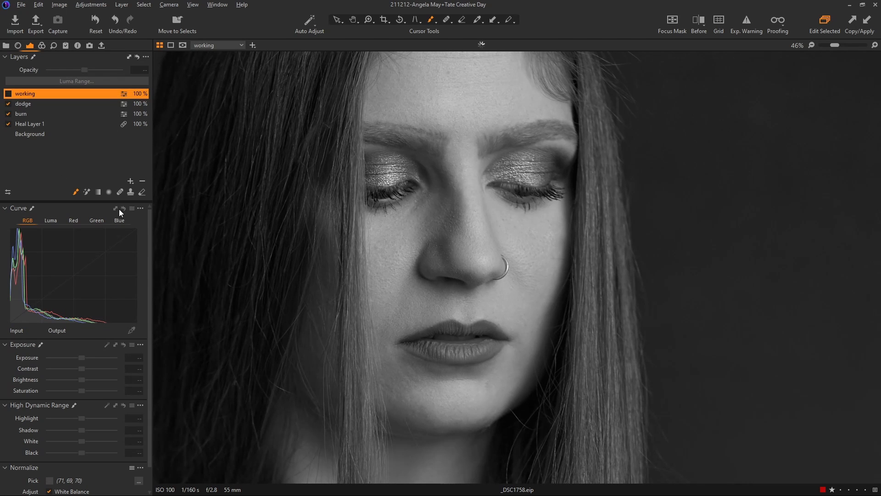
left_click(141, 180)
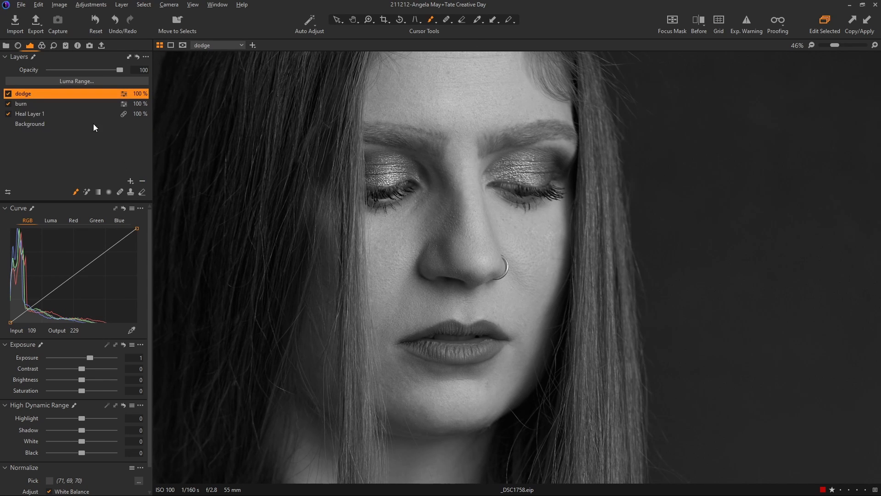
left_click(42, 45)
left_click(62, 125)
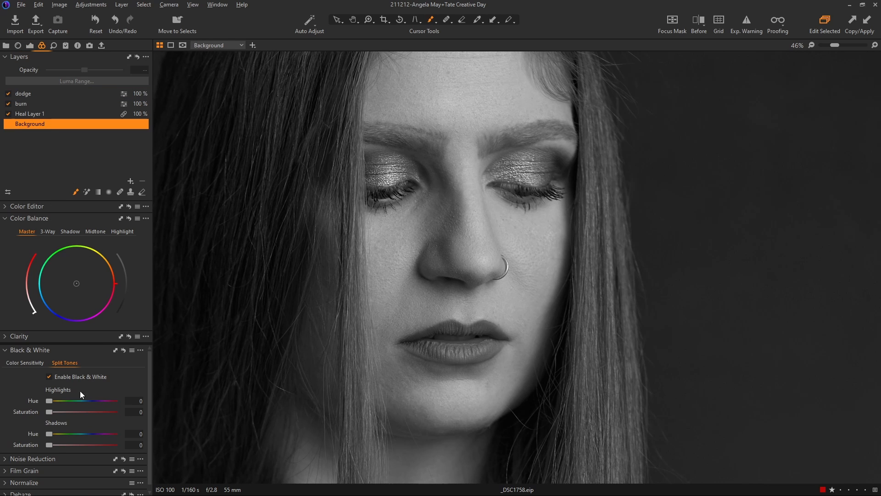
left_click(49, 377)
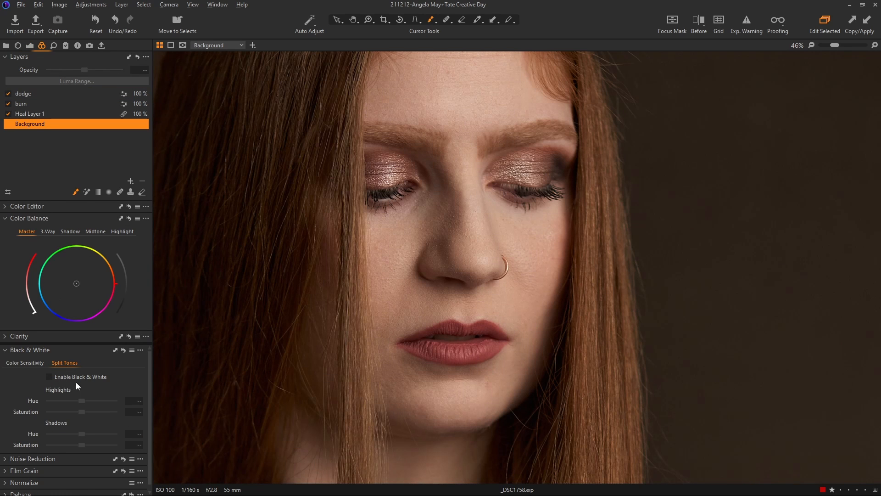
Compare the face and chest with the dodge and burn layers toggled off and on, ending in a split Before/After view
mouse_move(510, 250)
left_mouse_down()
mouse_move(528, 216)
mouse_move(506, 244)
left_mouse_up()
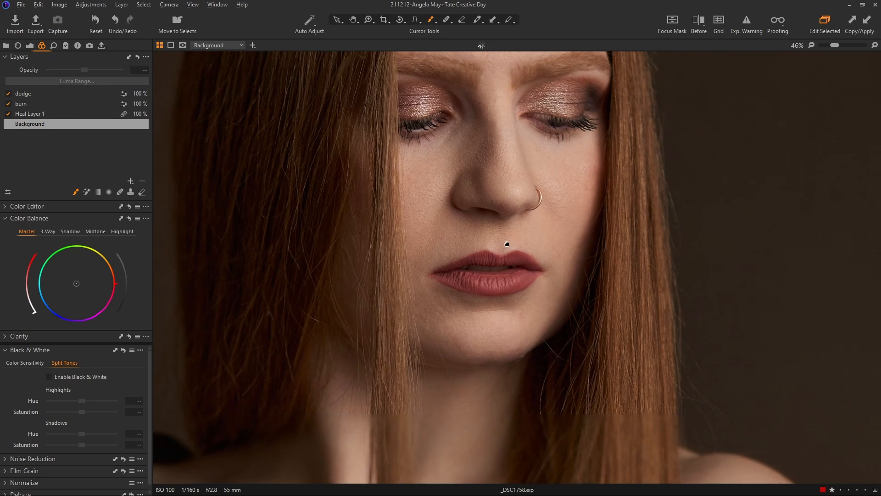
scroll(507, 244, "up", 2)
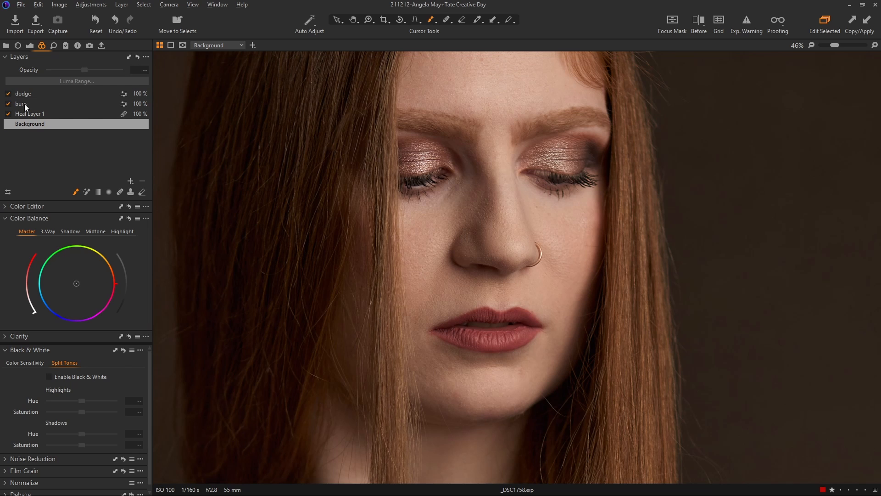
scroll(369, 144, "down", 20)
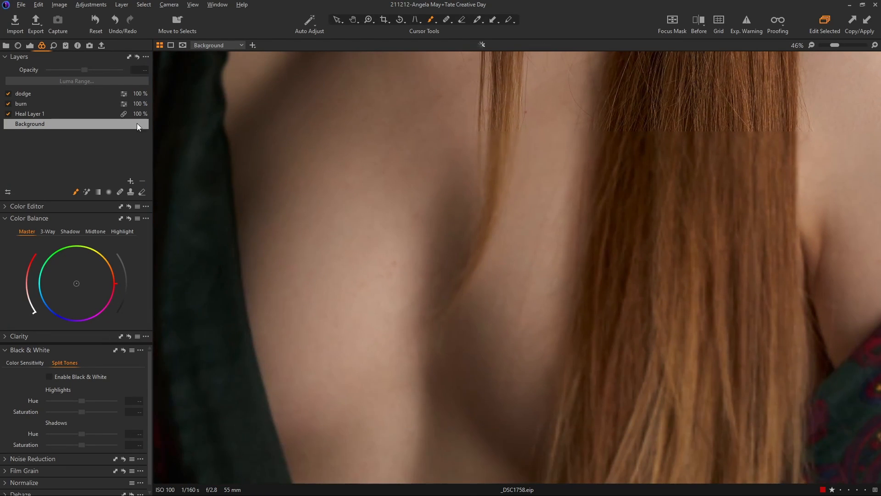
left_click(8, 95)
scroll(477, 364, "up", 20)
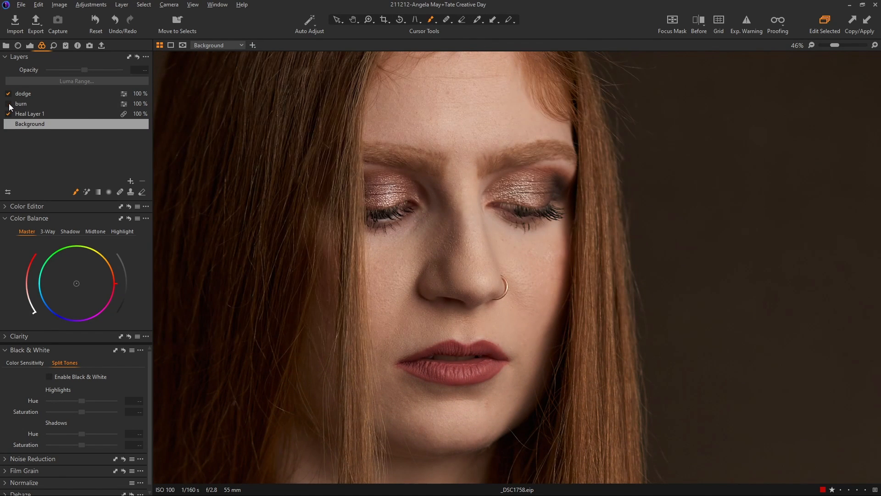
mouse_move(441, 284)
left_mouse_down()
mouse_move(519, 256)
mouse_move(318, 276)
mouse_move(700, 282)
mouse_move(439, 293)
left_mouse_up()
key("shift+y")
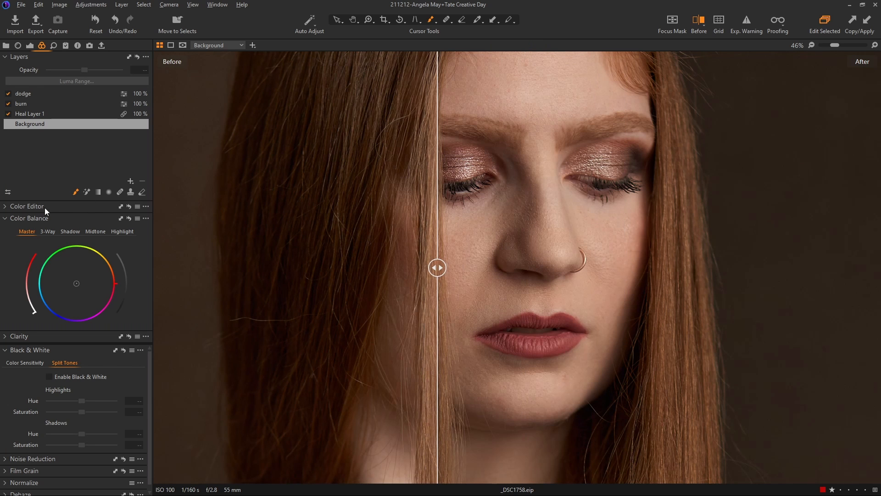
Reset the Background layer's Exposure, Brightness, Black and Contrast to 0 for a fair before/after comparison
left_click(28, 47)
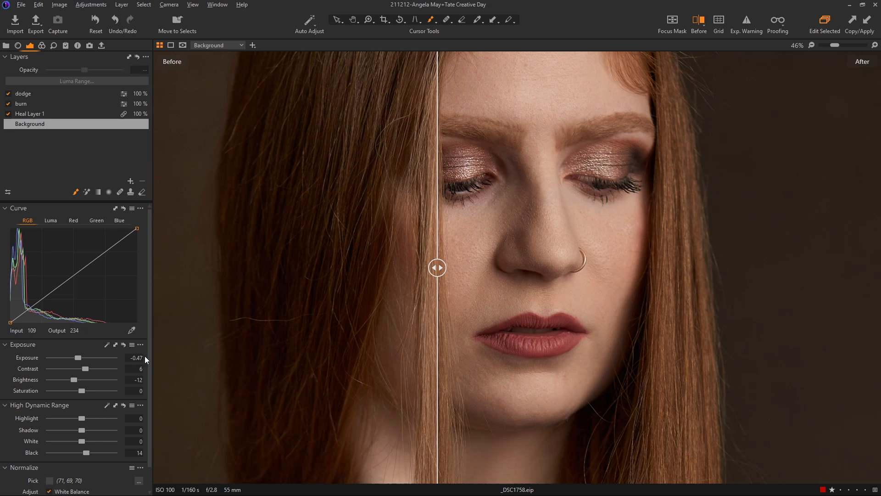
double_click(79, 357)
double_click(74, 379)
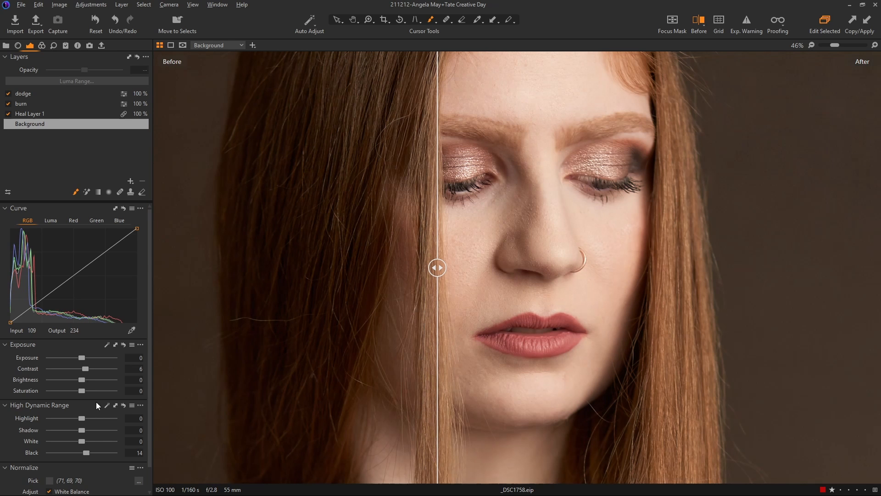
double_click(87, 451)
double_click(85, 368)
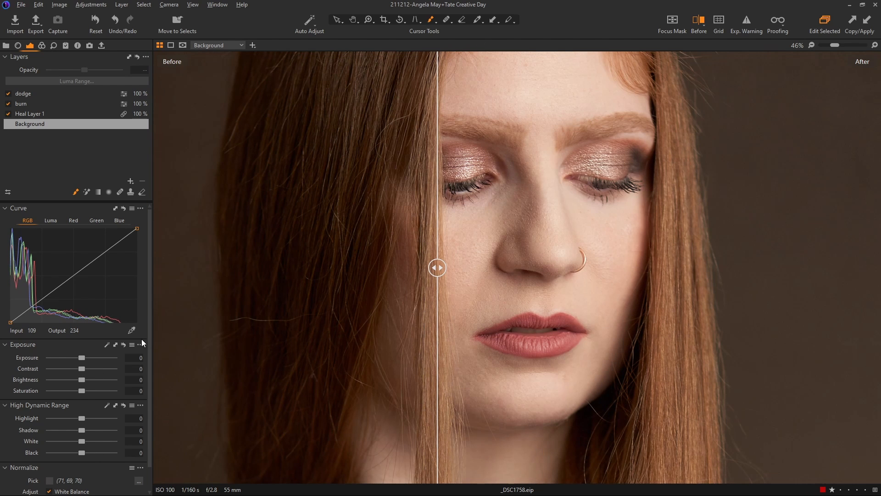
Move the comparison divider toward the hair, undo the four Background slider resets and leave the Before/After view
left_click_drag(438, 269, 401, 299)
key("ctrl+z")
key("ctrl+z")
key("ctrl+z")
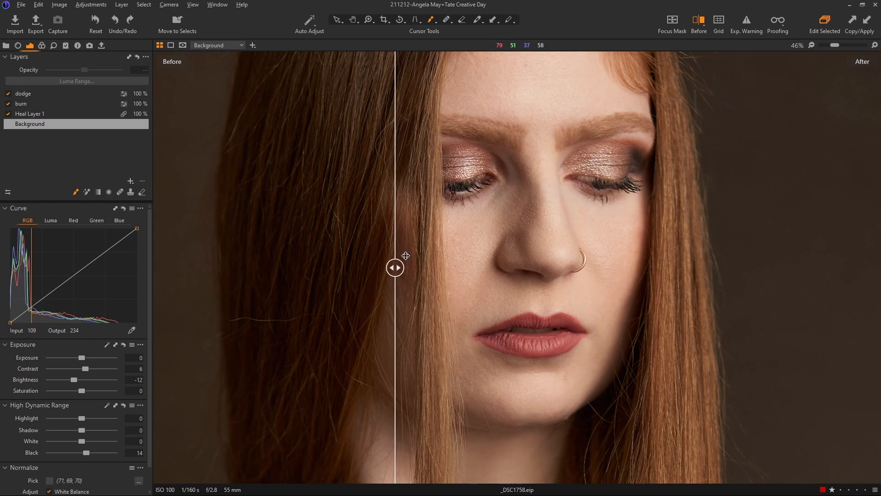
key("ctrl+z")
key("y")
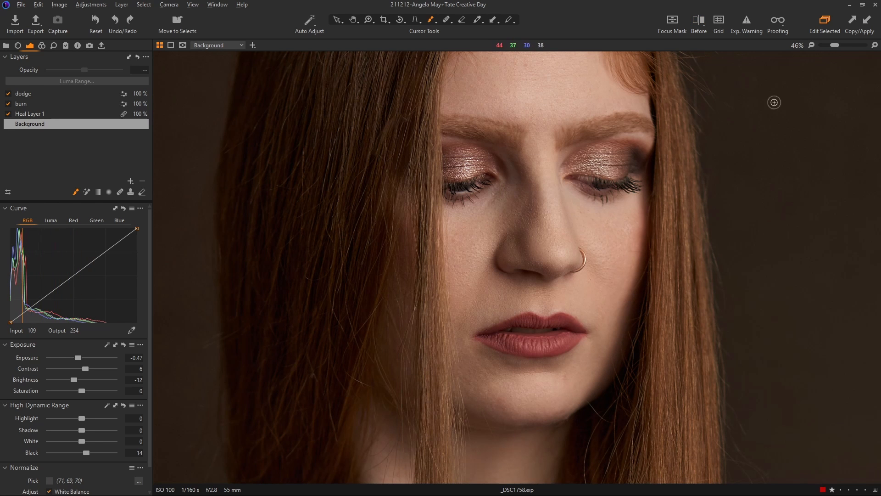
Fit the whole portrait in view and add a new empty adjustment layer named bkg
left_click_drag(834, 45, 825, 48)
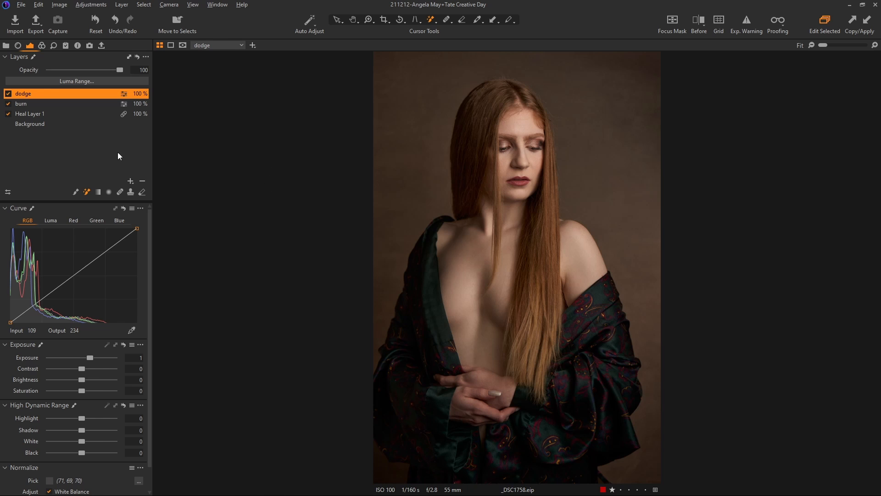
left_click(130, 181)
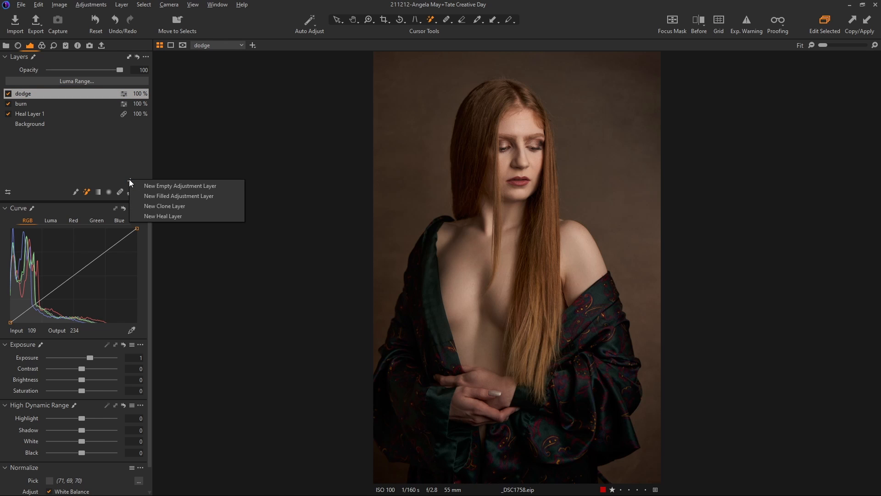
left_click(142, 184)
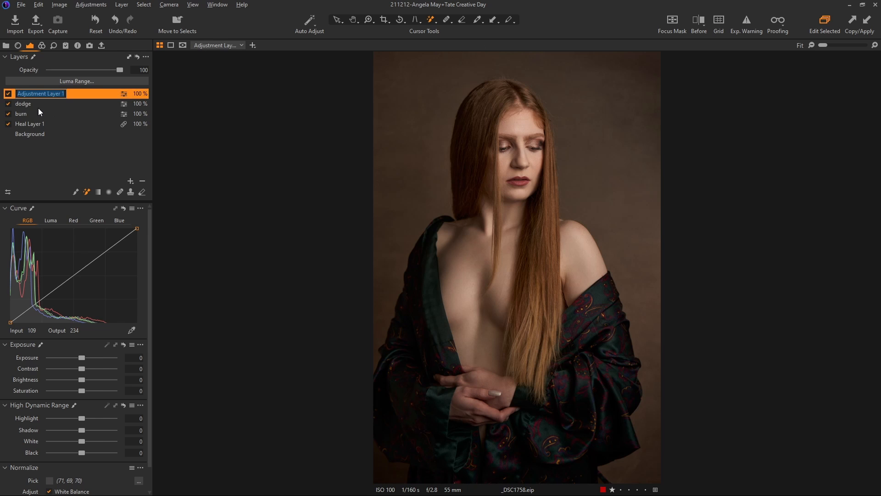
type("bkg")
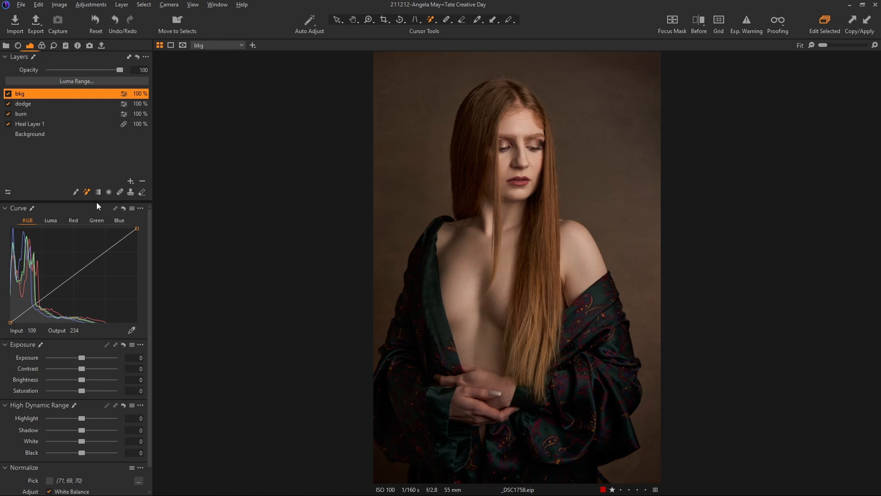
Mask the whole backdrop around the model on the bkg layer with the Magic Brush, including both sides and lower edges
left_click(88, 192)
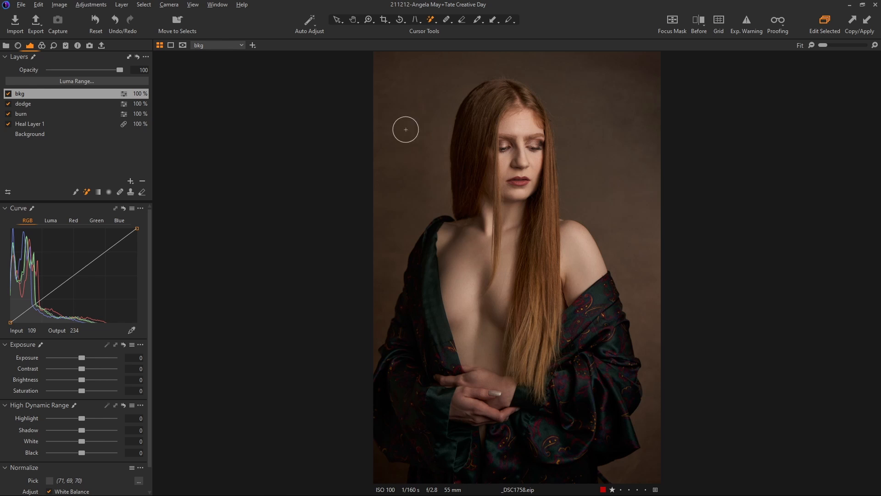
left_click(433, 161)
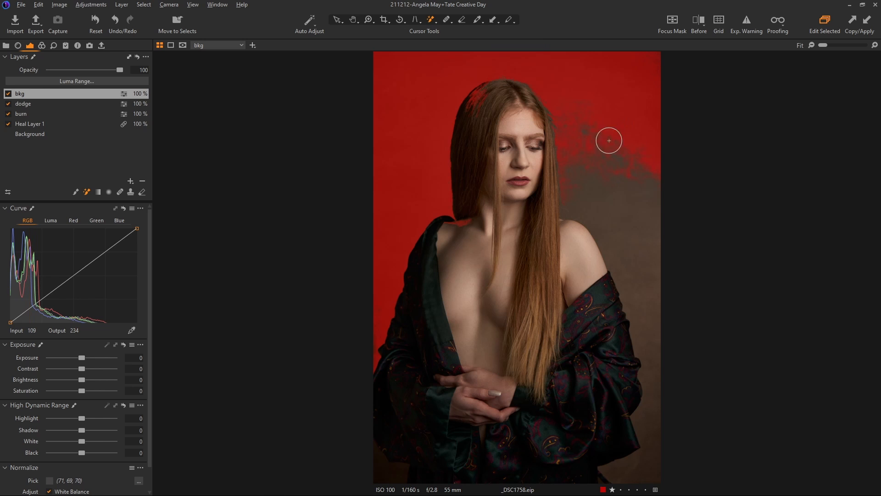
left_click_drag(608, 139, 638, 247)
mouse_move(660, 298)
left_mouse_down()
mouse_move(644, 317)
mouse_move(666, 441)
mouse_move(648, 416)
mouse_move(637, 477)
left_mouse_up()
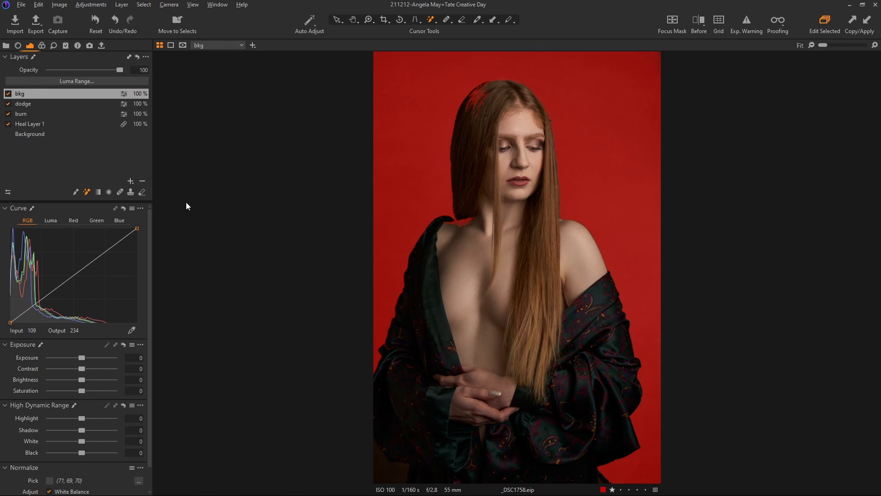
left_click(146, 56)
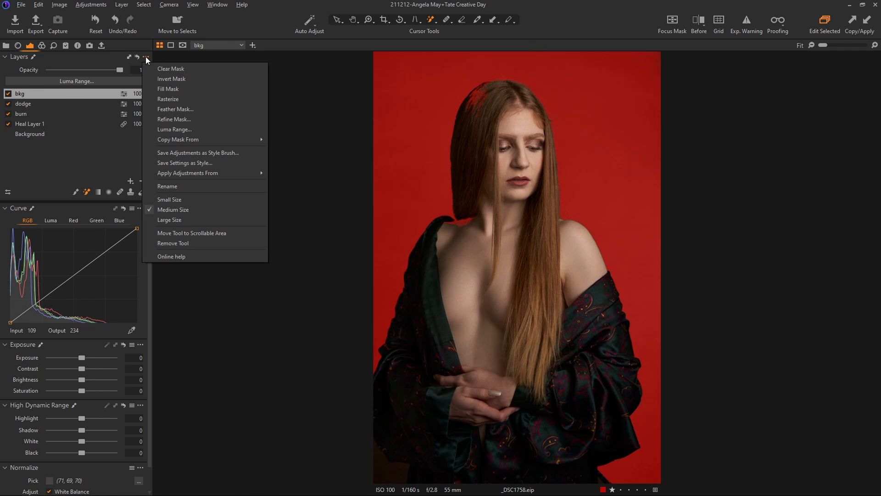
left_click(170, 108)
left_click_drag(453, 228, 462, 308)
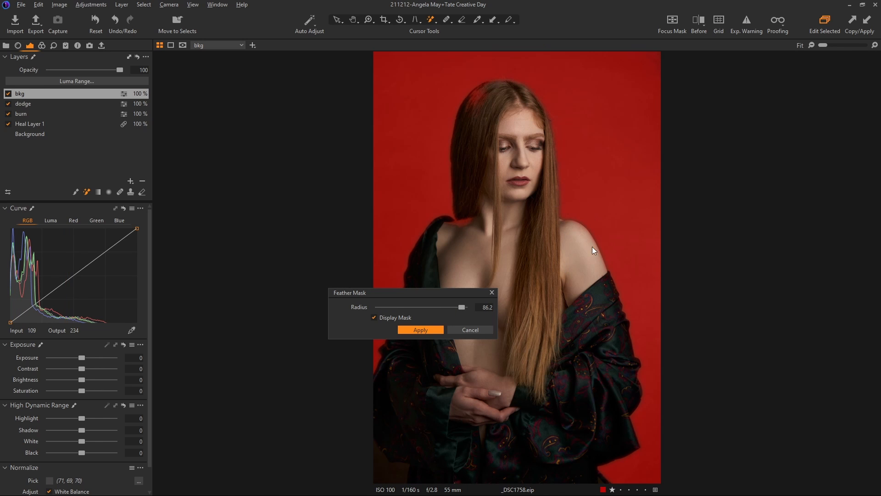
left_click(486, 329)
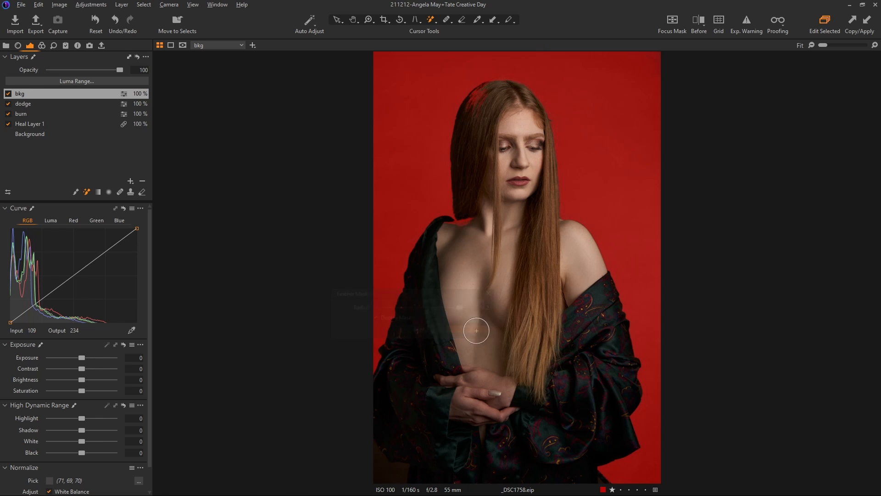
Refine the bkg layer's backdrop mask with a Radius of 153
left_click(145, 56)
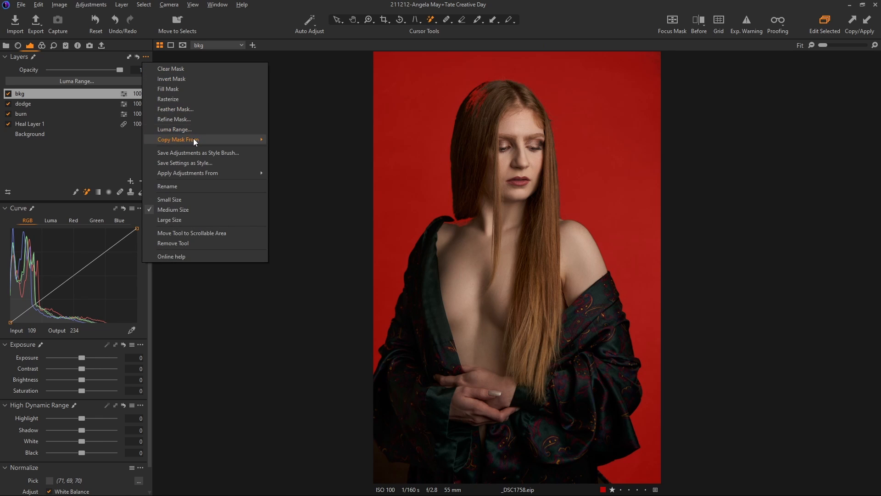
left_click(192, 118)
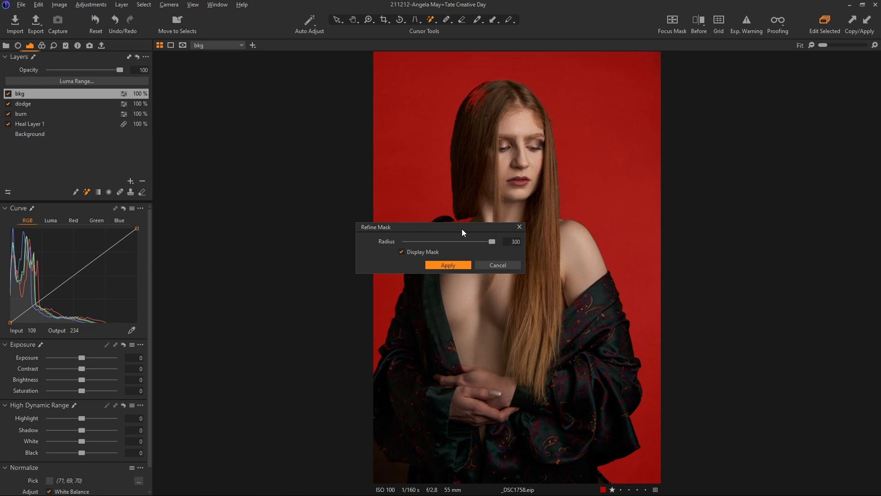
left_click_drag(462, 228, 575, 298)
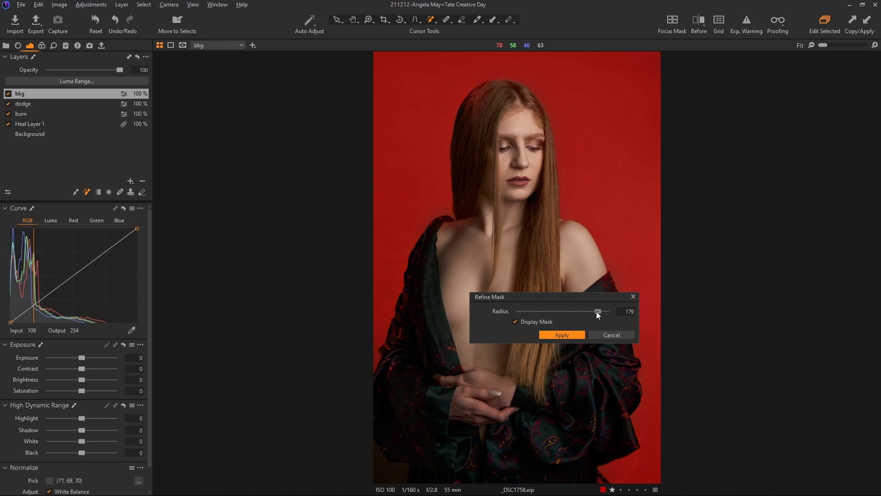
left_click_drag(596, 311, 594, 315)
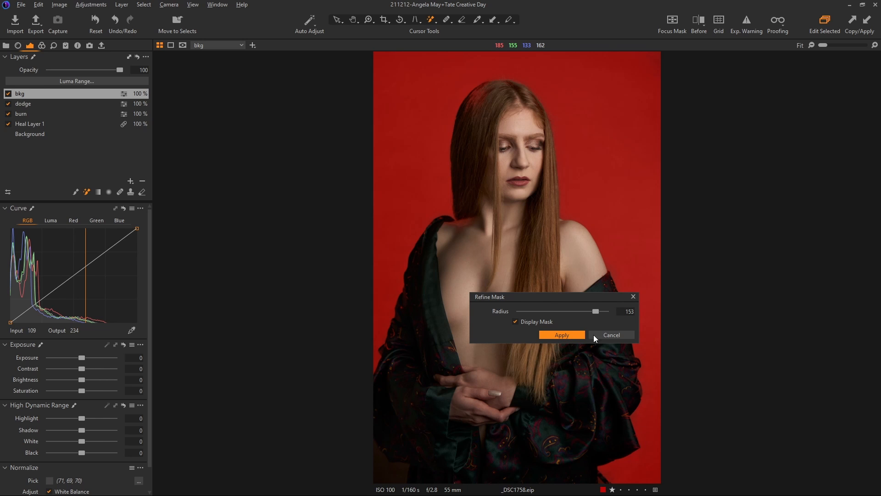
left_click(569, 333)
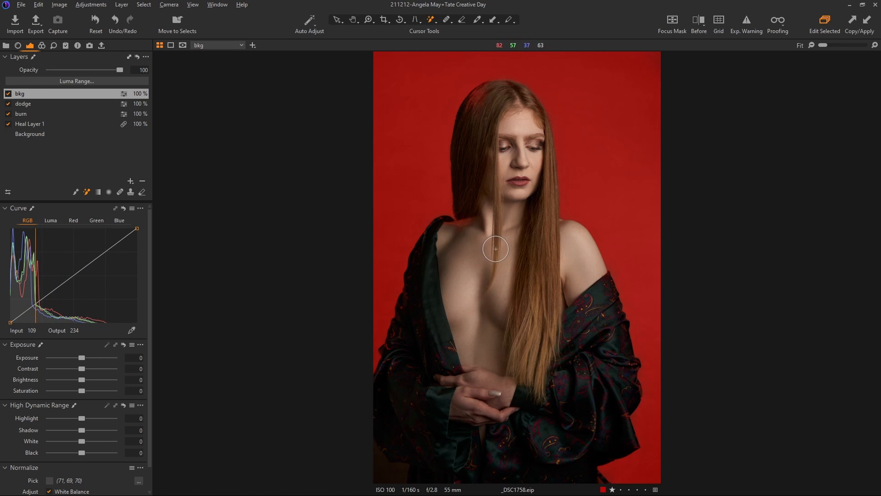
Set the bkg layer's Exposure to -1.07 and erase the mask spill around the model's neck and robe
key("b")
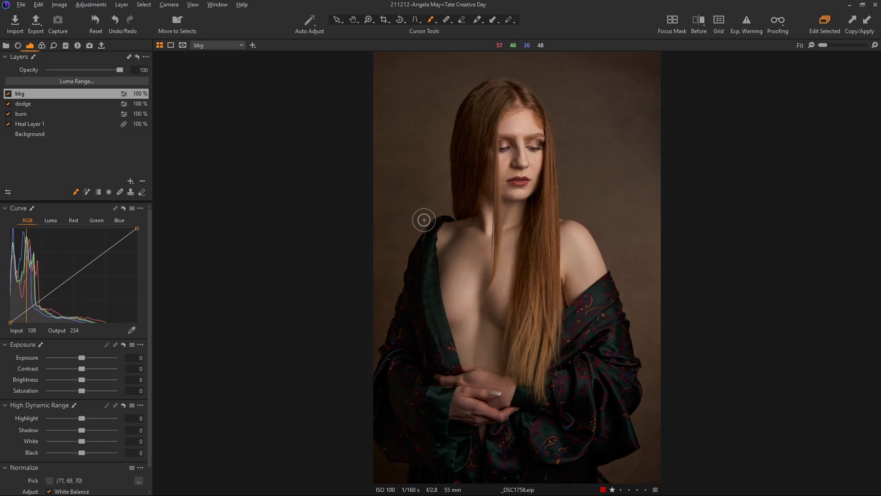
left_click_drag(79, 357, 73, 357)
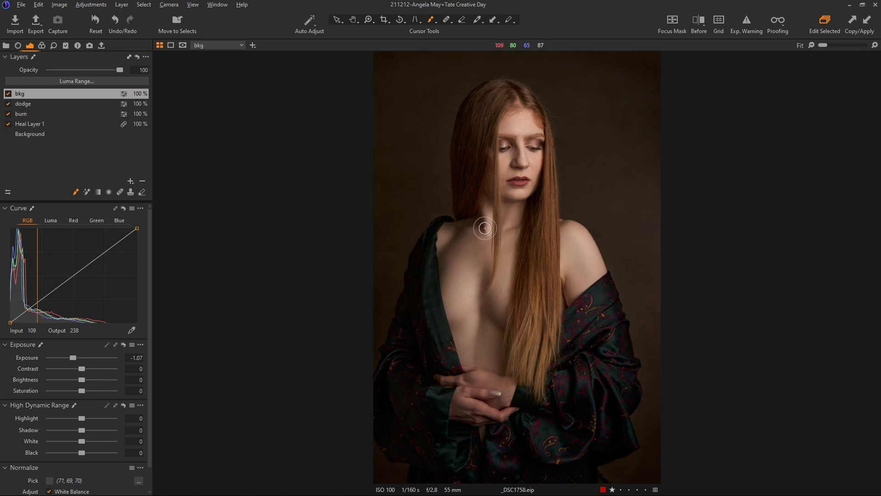
key("m")
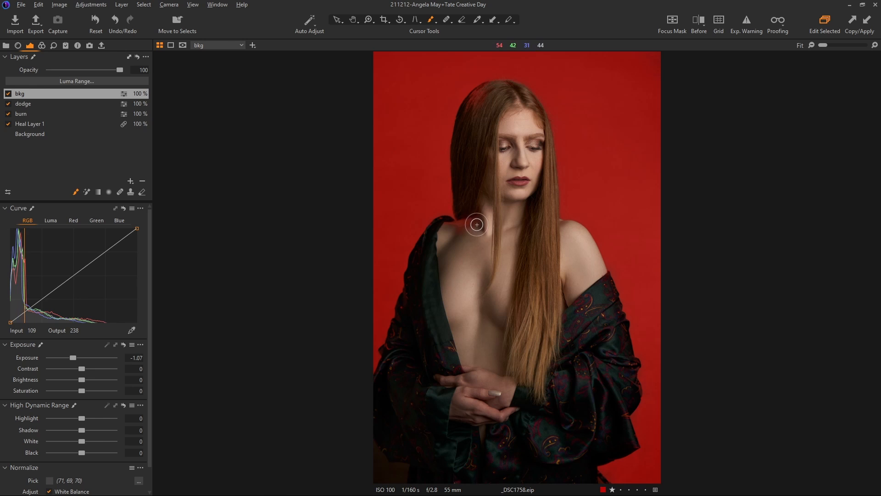
key("e")
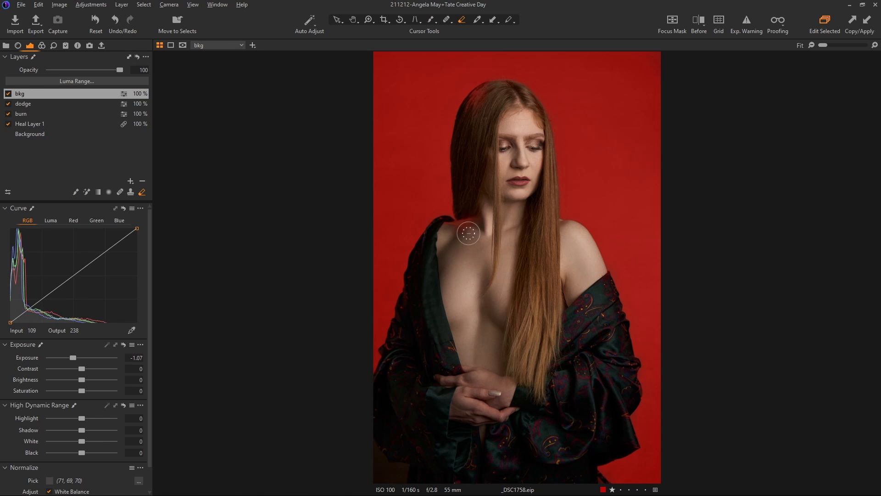
right_click(481, 218)
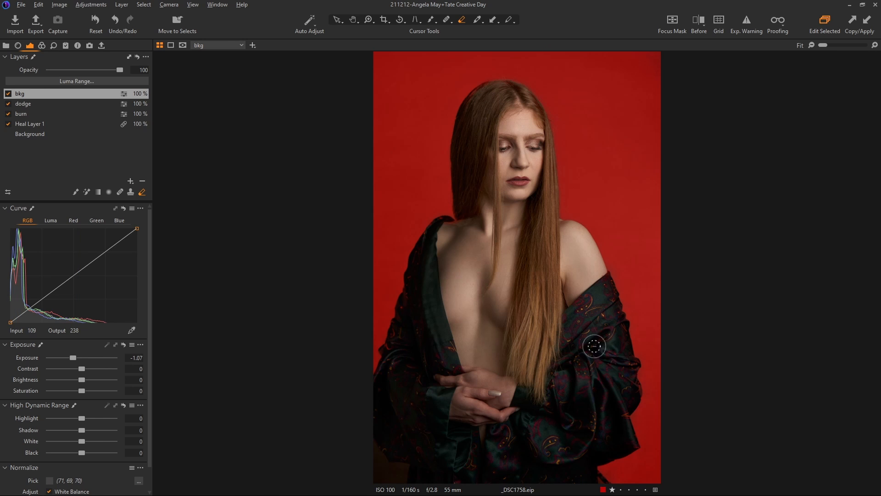
key("m")
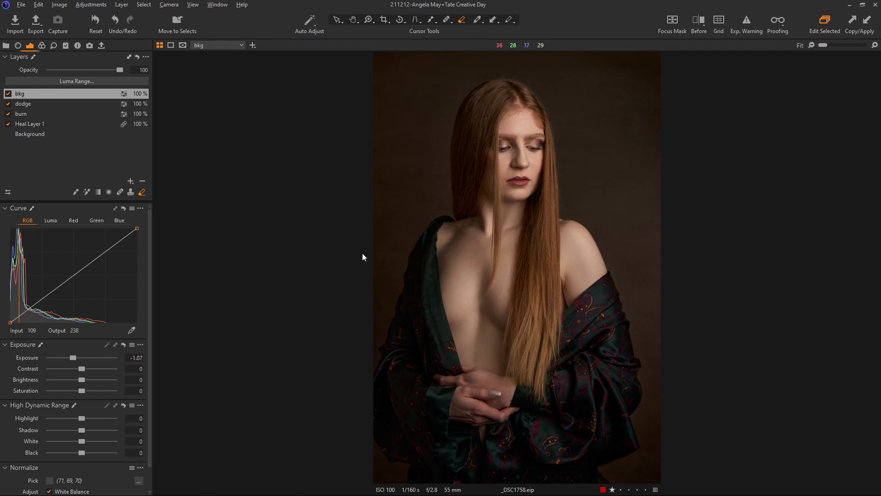
Set the bkg layer's Exposure to -0.85 and the base Background layer's Exposure to -0.69
left_click_drag(74, 358, 76, 359)
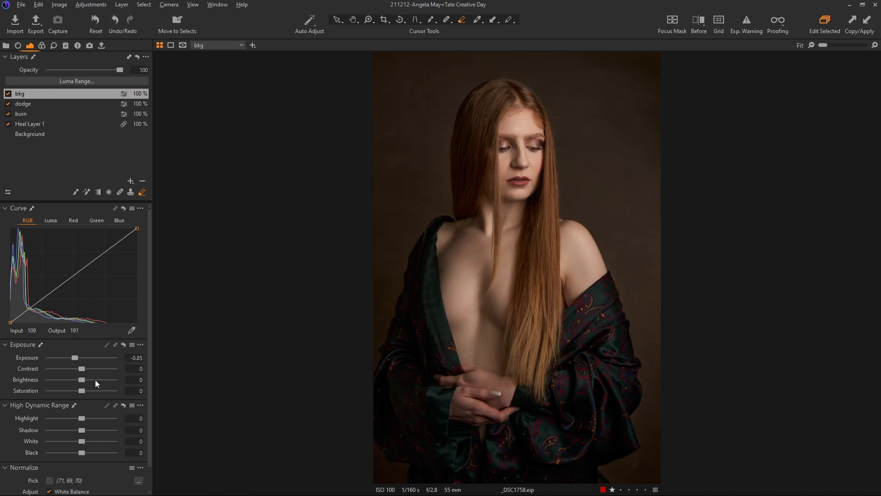
left_click(51, 134)
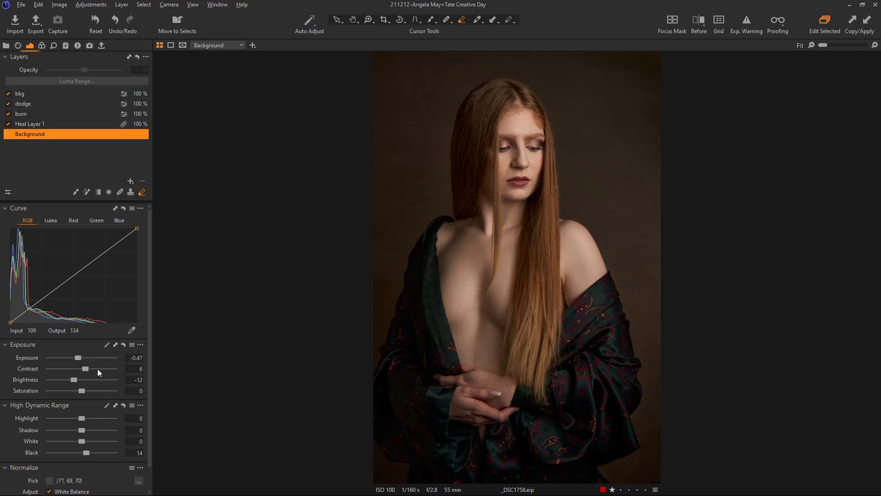
left_click_drag(78, 356, 76, 359)
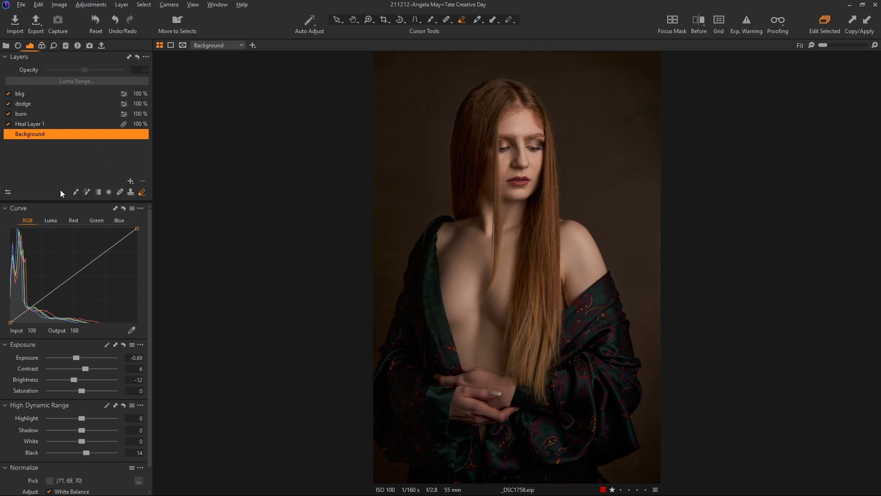
Add a new empty adjustment layer named d&b above the bkg layer
left_click(130, 181)
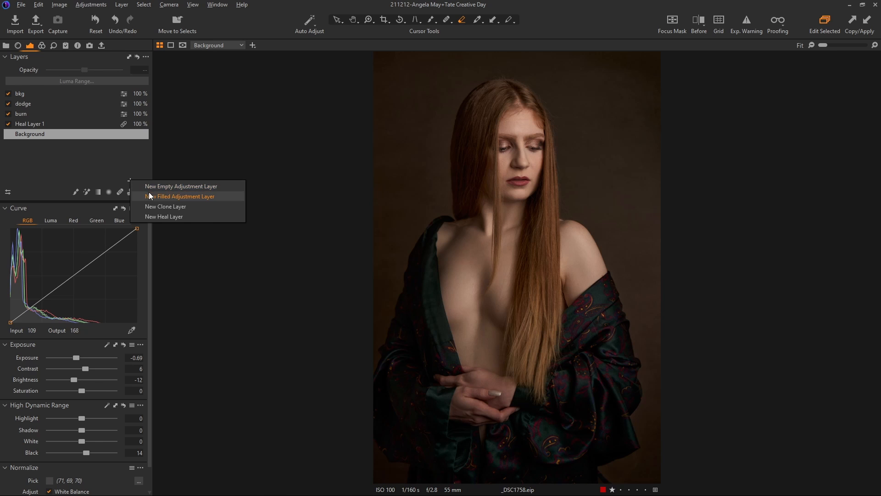
left_click(151, 187)
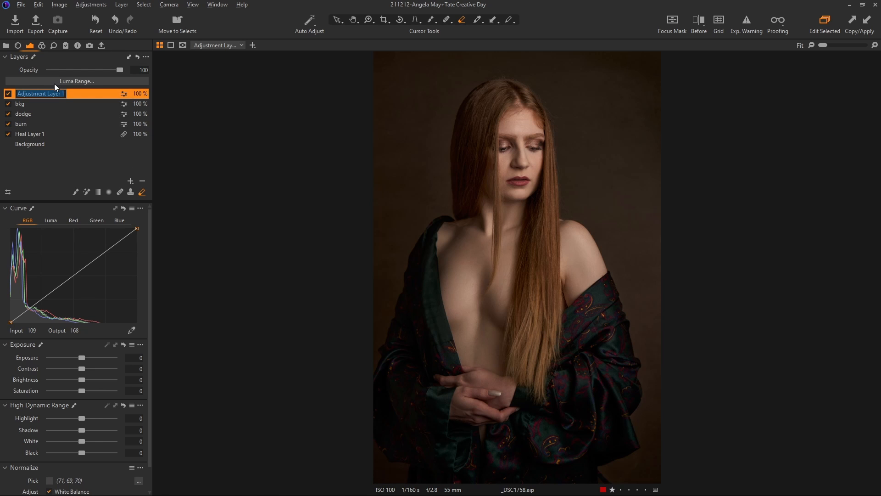
type("d&b")
key("Return")
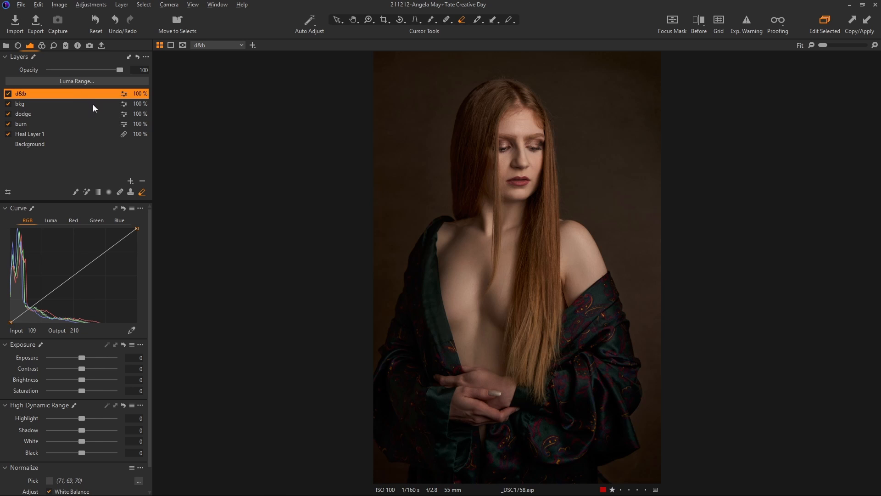
left_click(81, 80)
left_click_drag(310, 96, 339, 97)
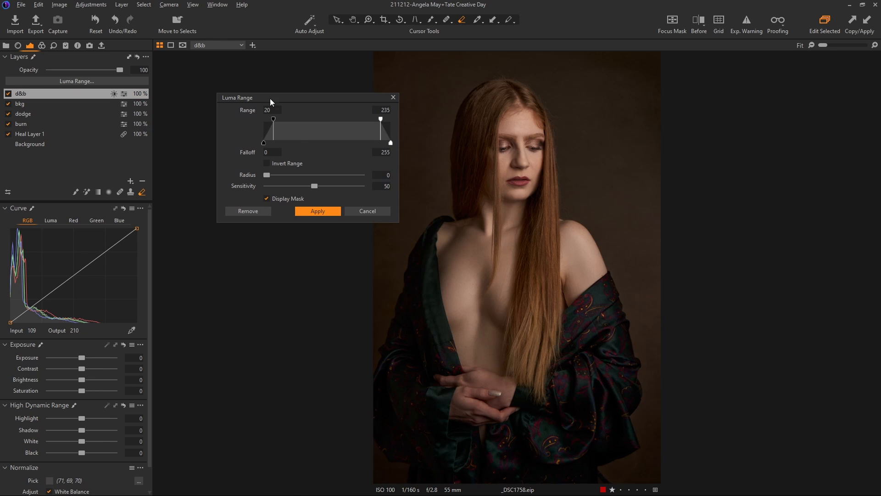
left_click(362, 210)
Fill the d&b layer's mask and limit it to the skin highlights with a Luma Range of 216 to 255 and a soft lower falloff
left_click(146, 56)
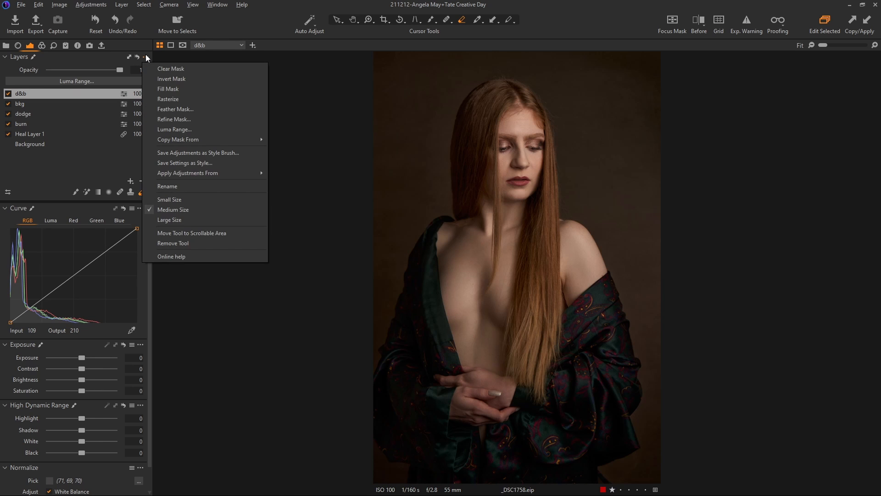
left_click(163, 101)
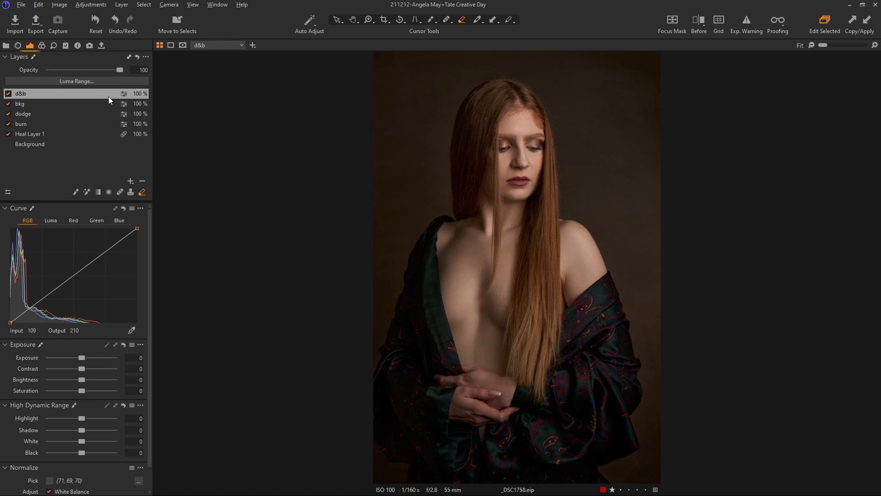
left_click(77, 81)
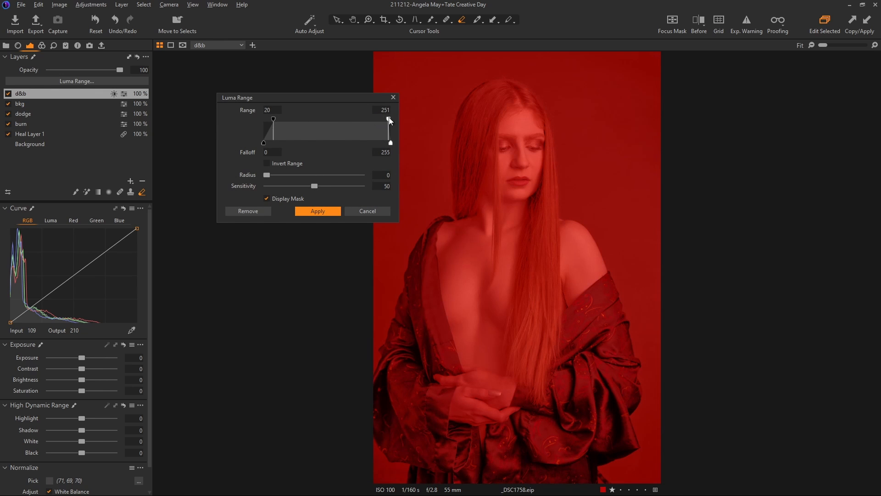
left_click_drag(274, 122, 316, 143)
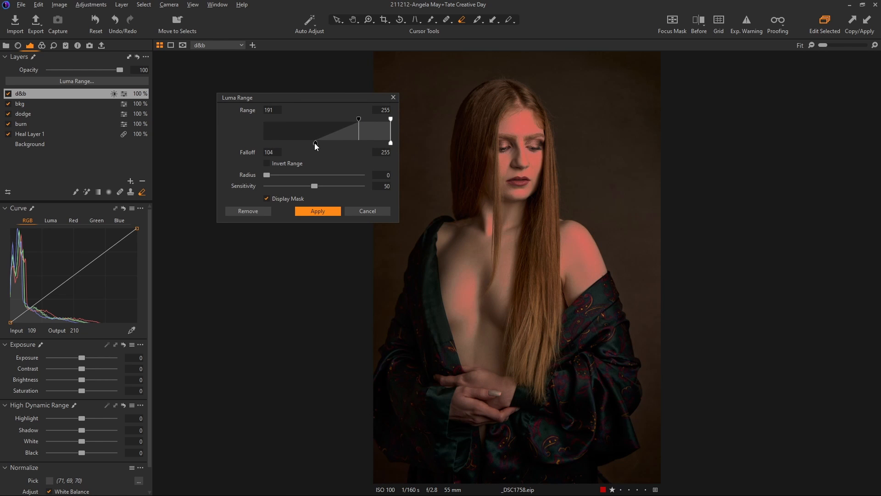
left_click_drag(359, 119, 371, 122)
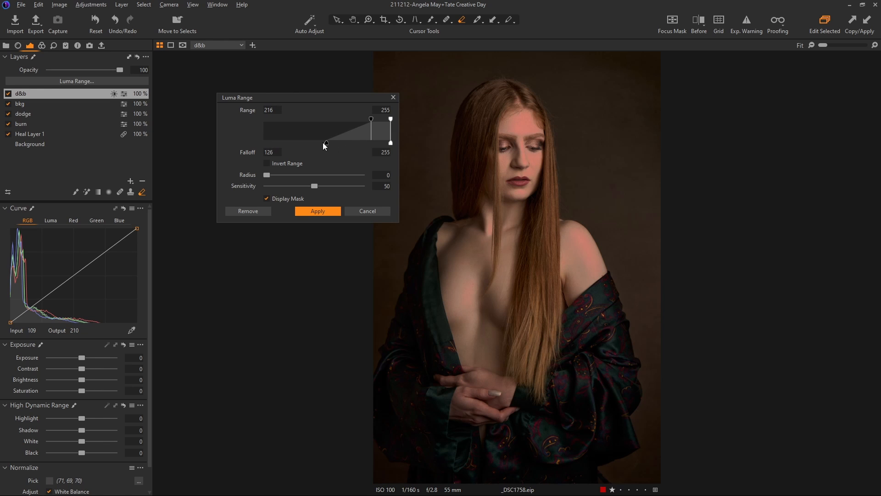
left_click_drag(323, 142, 313, 147)
left_click(321, 210)
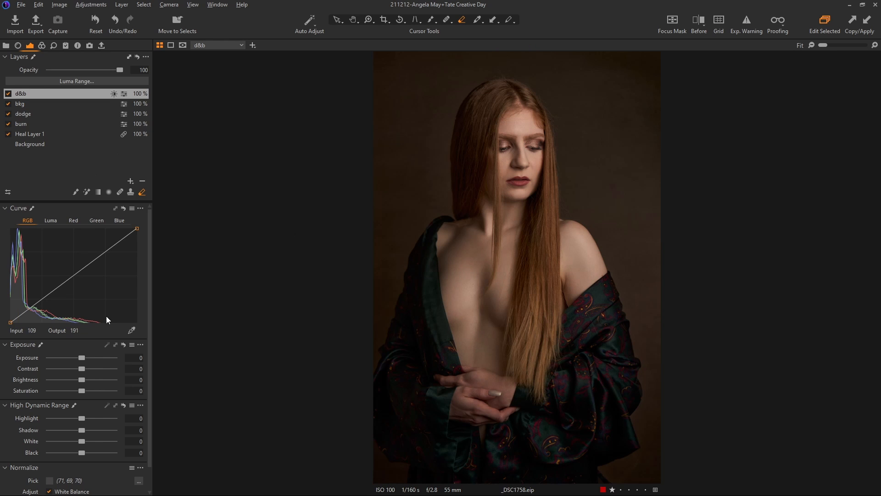
Try an Exposure adjustment on the highlight-masked d&b layer and delete that layer
left_click_drag(84, 357, 85, 362)
left_click(143, 181)
Create a fresh empty adjustment layer named d&b for hand-painted dodging and burning
left_click(131, 181)
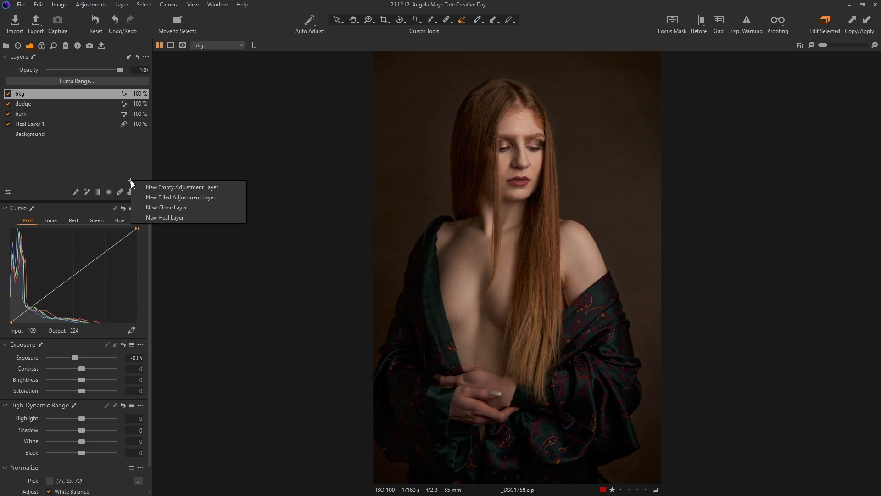
left_click(146, 185)
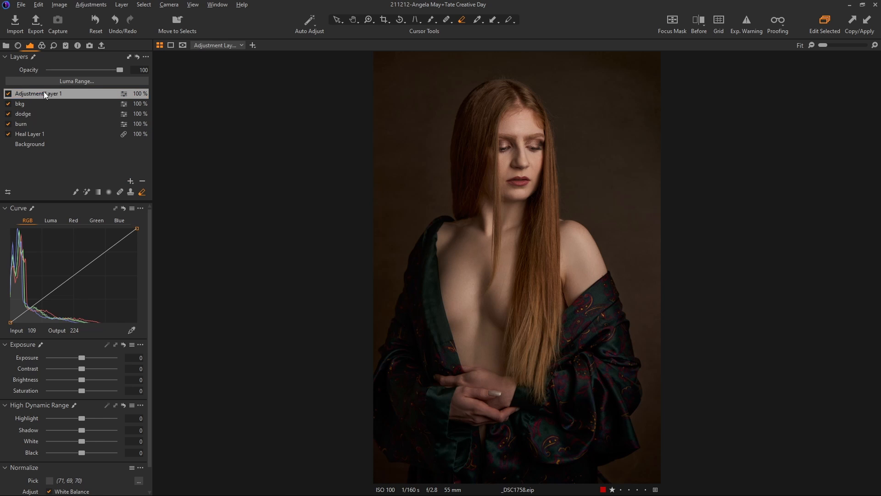
type("d")
Set the adjustment brush to a very low flow for painting on the face on the d&b layer
type("z")
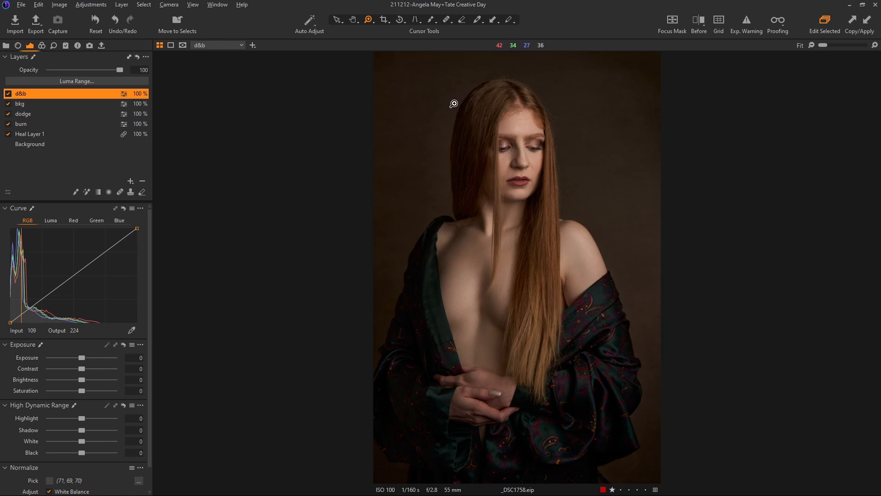
left_click_drag(453, 104, 589, 234)
key("b")
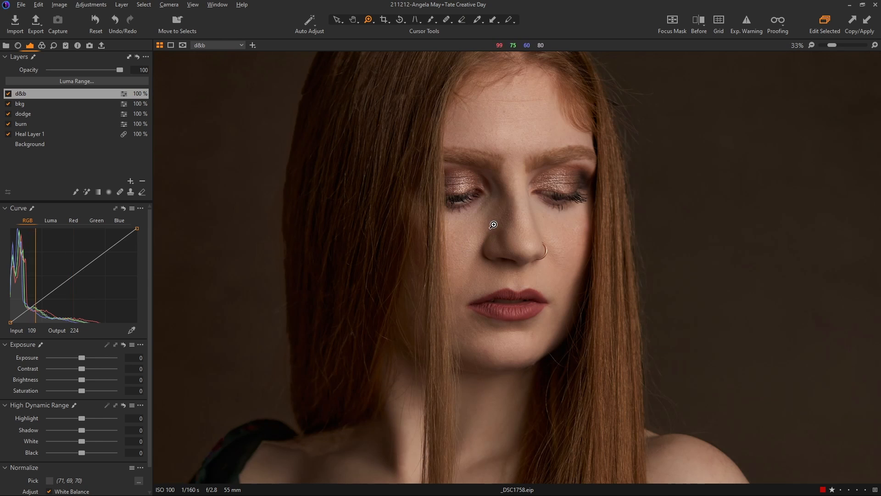
right_click(482, 250)
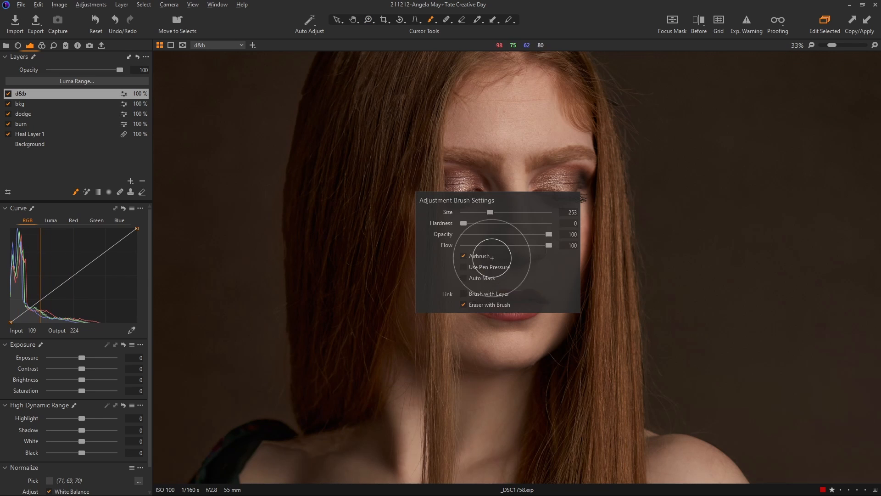
left_click_drag(549, 245, 456, 248)
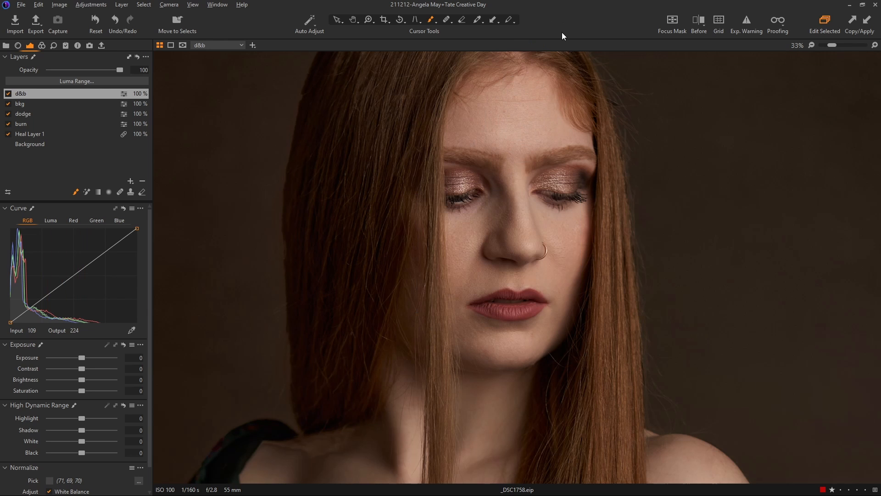
Set the d&b layer's Exposure to 1 and brush light onto the forehead with a smaller brush
key("[")
key("[")
key("[")
left_click(137, 358)
type("1")
key("Return")
mouse_move(546, 90)
left_mouse_down()
mouse_move(572, 100)
mouse_move(544, 99)
mouse_move(553, 92)
left_mouse_up()
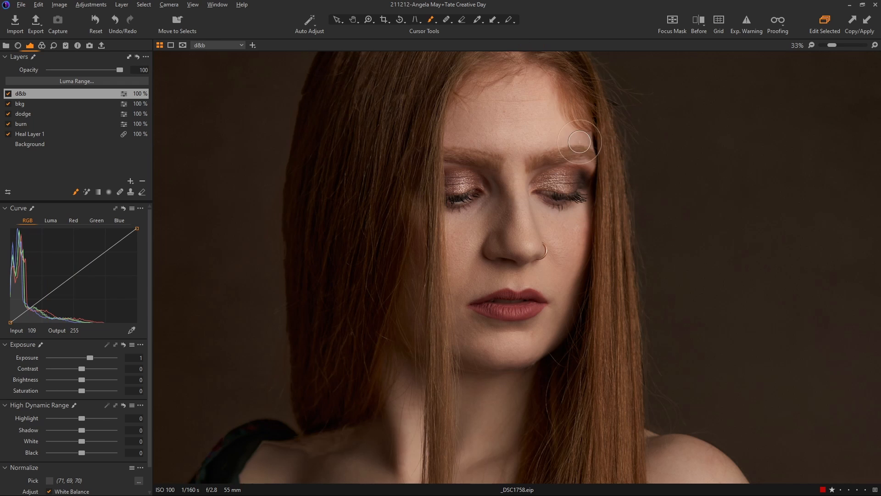
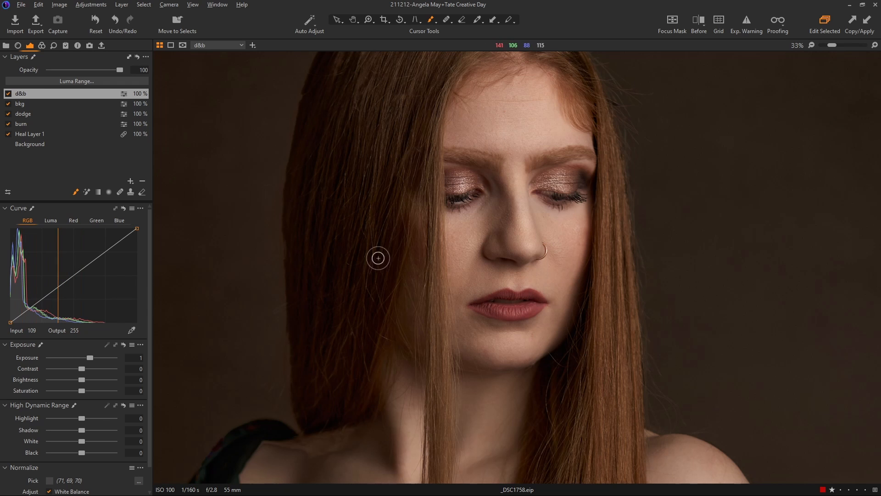
Brush light onto the chin and the bare shoulder on the d&b layer, enlarging the brush for the shoulder
left_click(31, 124)
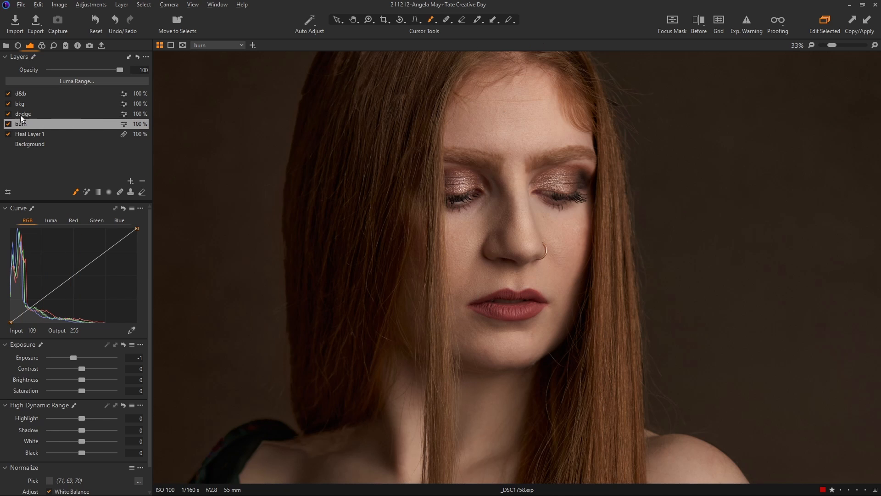
left_click(37, 93)
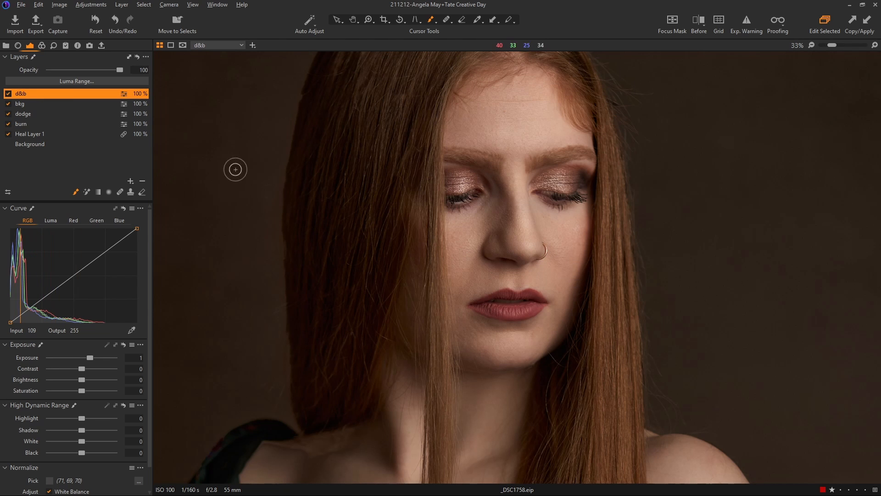
mouse_move(512, 347)
left_mouse_down()
mouse_move(496, 344)
mouse_move(531, 348)
left_mouse_up()
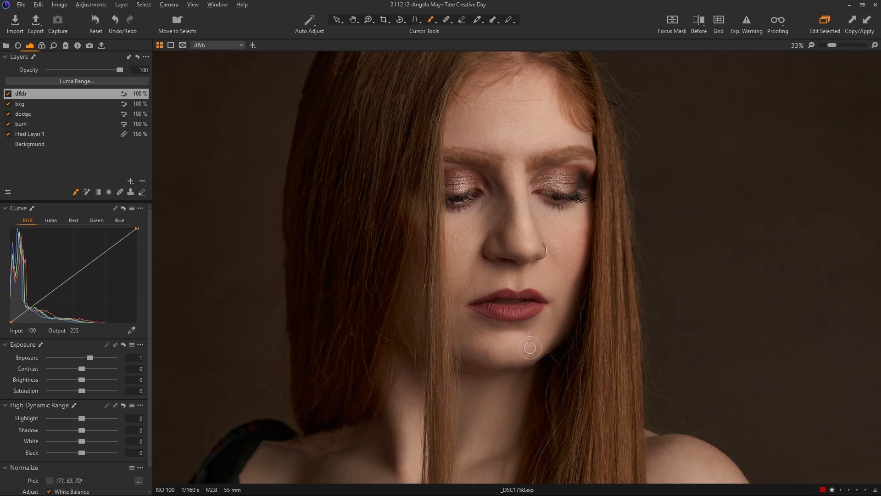
left_click_drag(668, 413, 580, 161)
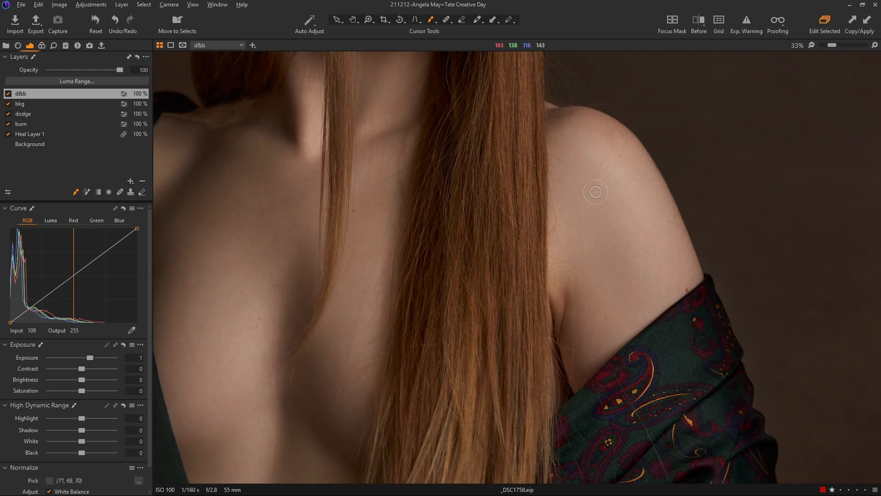
key("bracketright")
key("bracketright")
left_click_drag(642, 207, 626, 171)
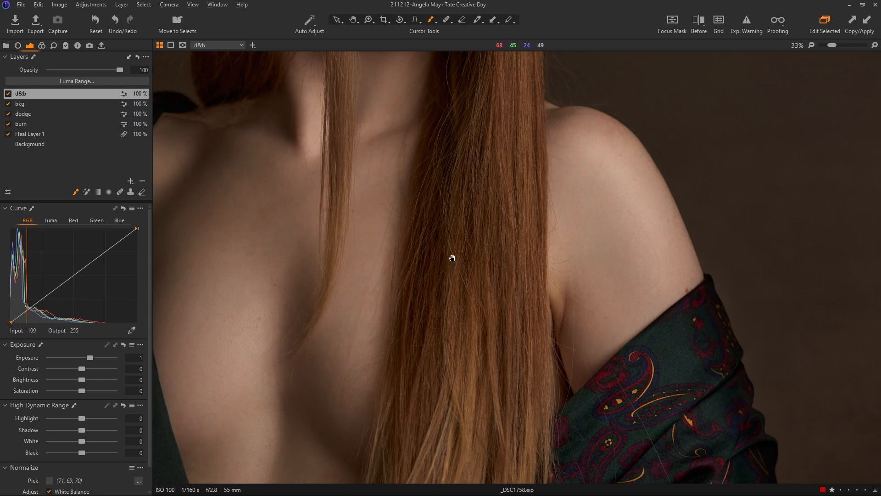
Enlarge the brush further and brush light down the chest highlights on the d&b layer
left_click_drag(452, 258, 582, 261)
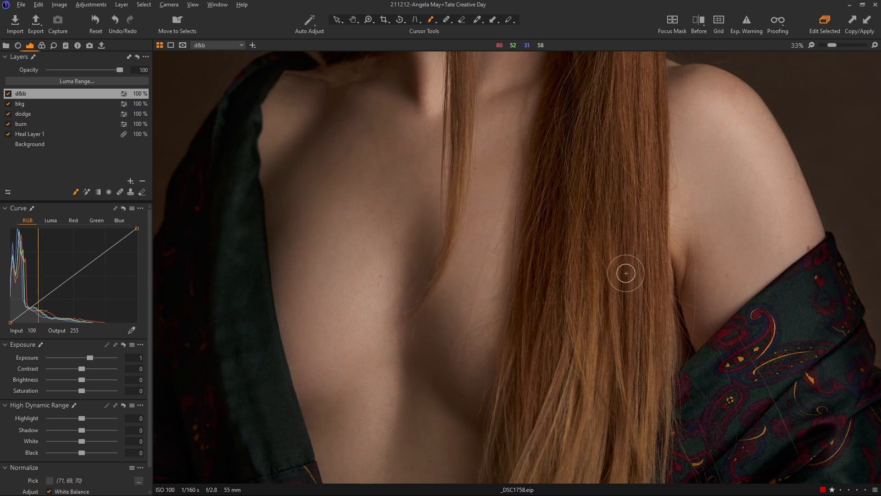
left_click_drag(627, 193, 683, 166)
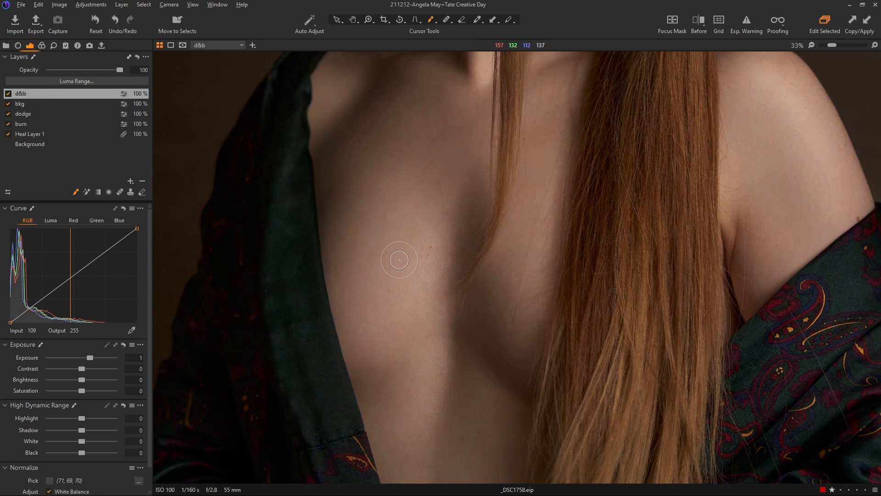
key("bracketright")
key("bracketright")
key("bracketright")
mouse_move(409, 223)
left_mouse_down()
mouse_move(393, 264)
mouse_move(417, 237)
mouse_move(372, 256)
mouse_move(397, 294)
mouse_move(380, 301)
mouse_move(393, 262)
mouse_move(351, 198)
mouse_move(386, 326)
mouse_move(390, 262)
mouse_move(376, 380)
mouse_move(410, 285)
mouse_move(361, 350)
left_mouse_up()
Make the d&b layer active again and enlarge the adjustment brush for broad strokes over the torso
left_click(34, 114)
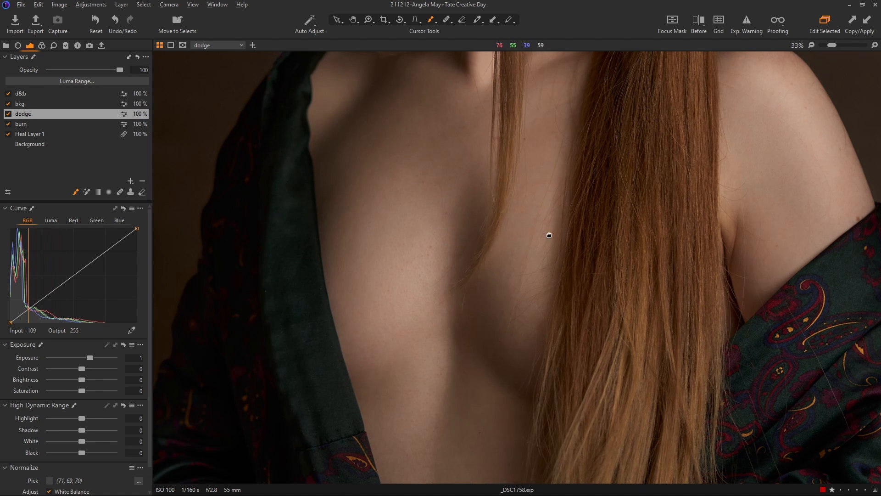
left_click_drag(547, 234, 491, 344)
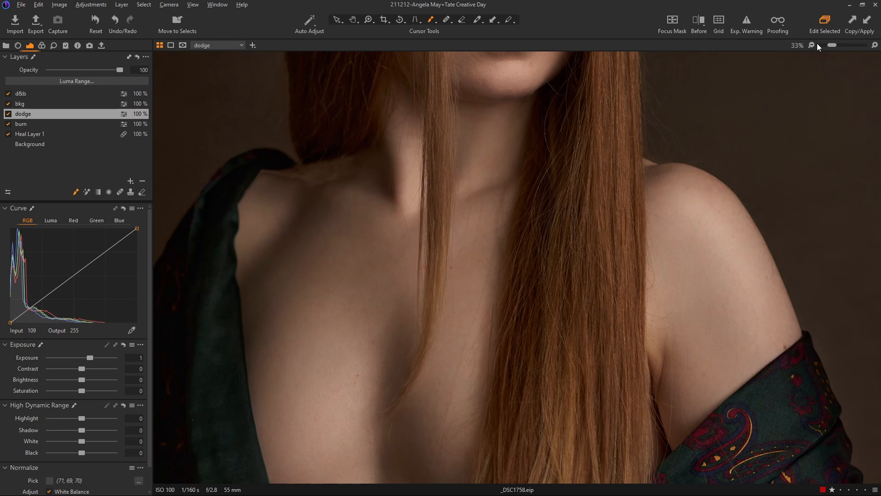
left_click_drag(832, 45, 824, 45)
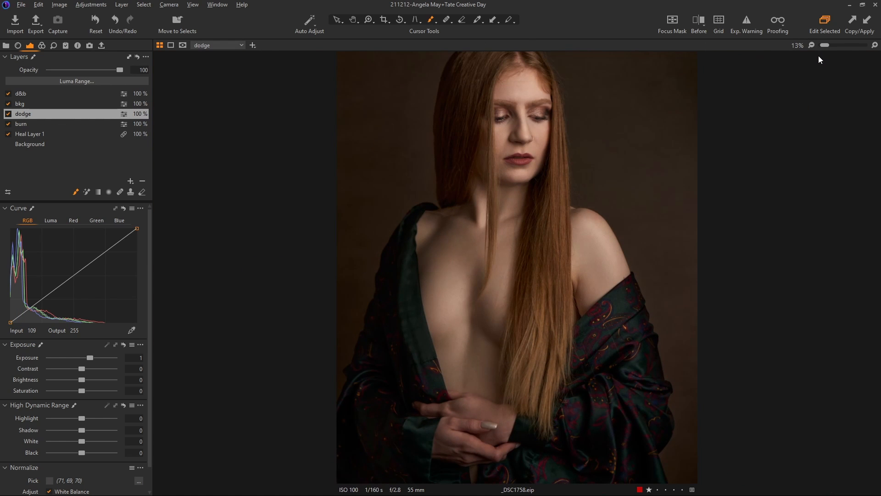
key("alt+Up")
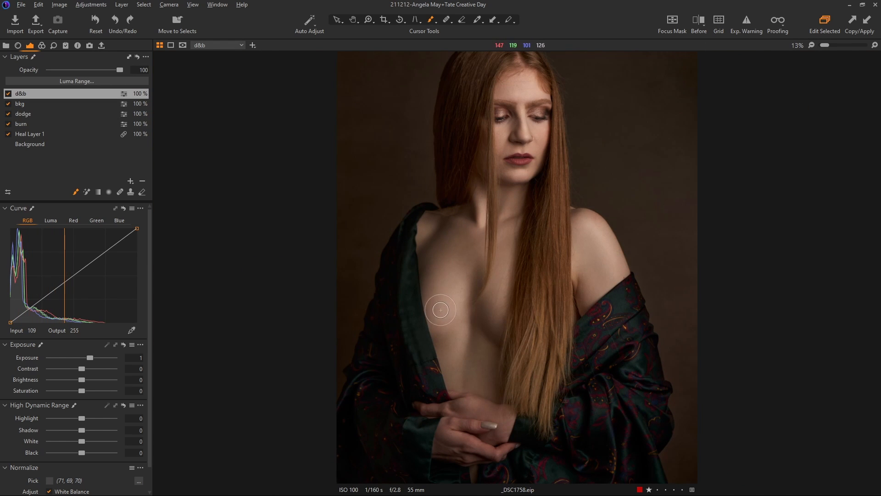
key("bracketright")
key("bracketright")
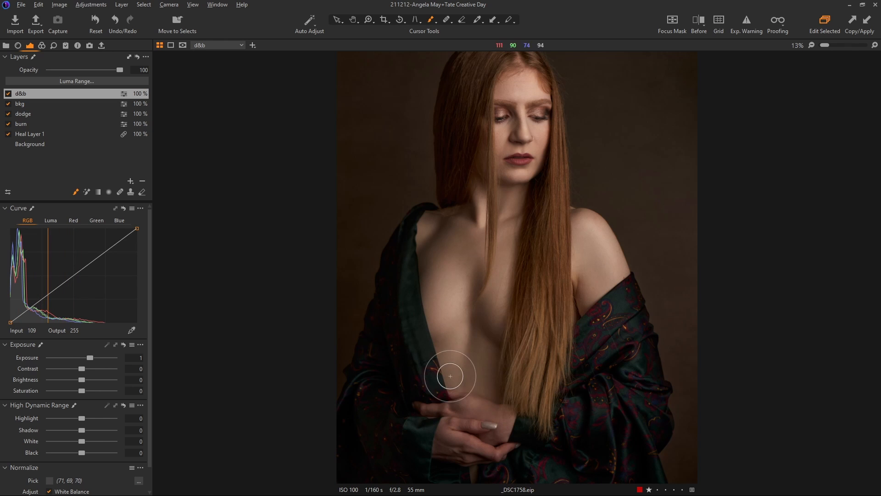
Add a new empty adjustment layer named hands above the d&b layer for color correction
scroll(593, 298, "down", 2)
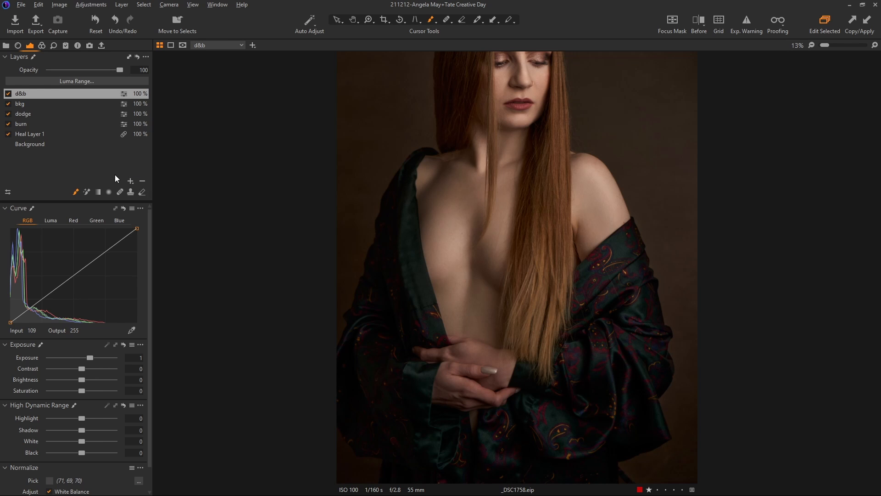
left_click(42, 46)
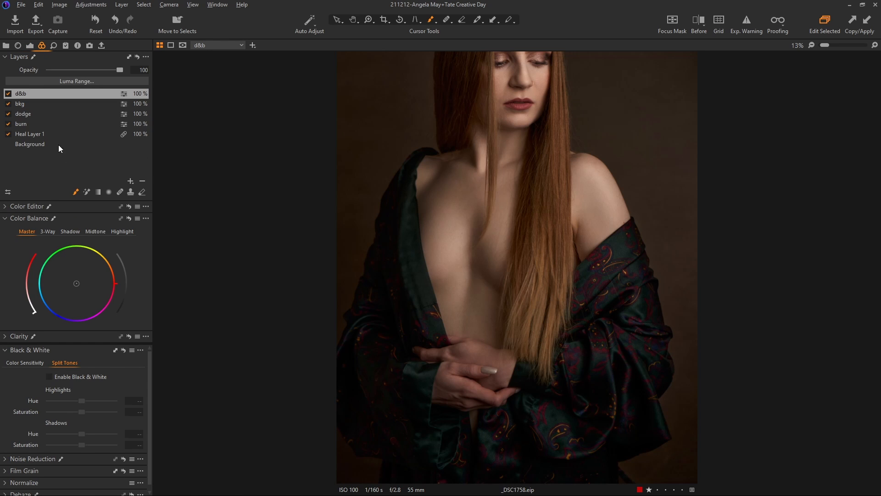
left_click(130, 181)
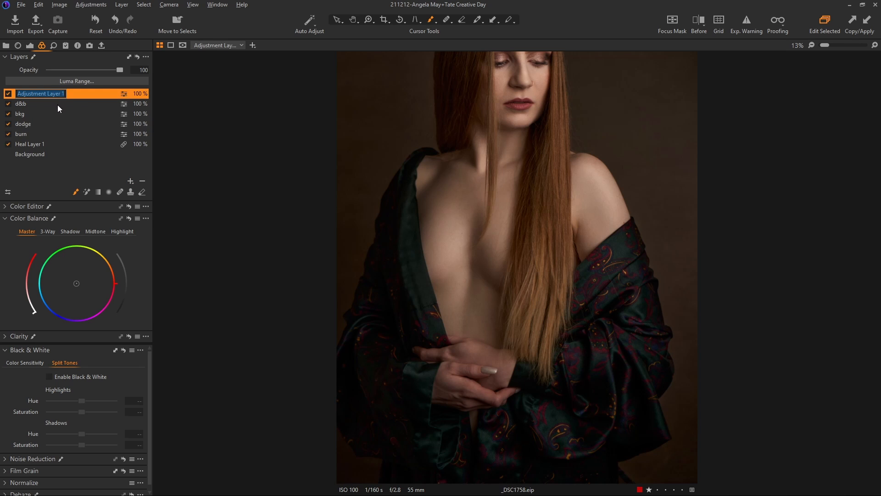
type("hands")
key("Return")
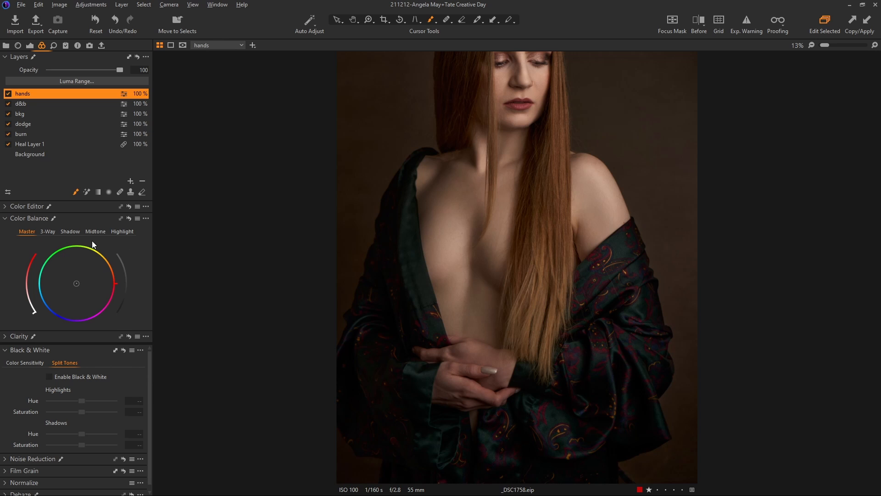
Try to isolate the reddish tones of the hands with the Advanced Color Editor's selected color range, and reset the adjustment
left_click(3, 207)
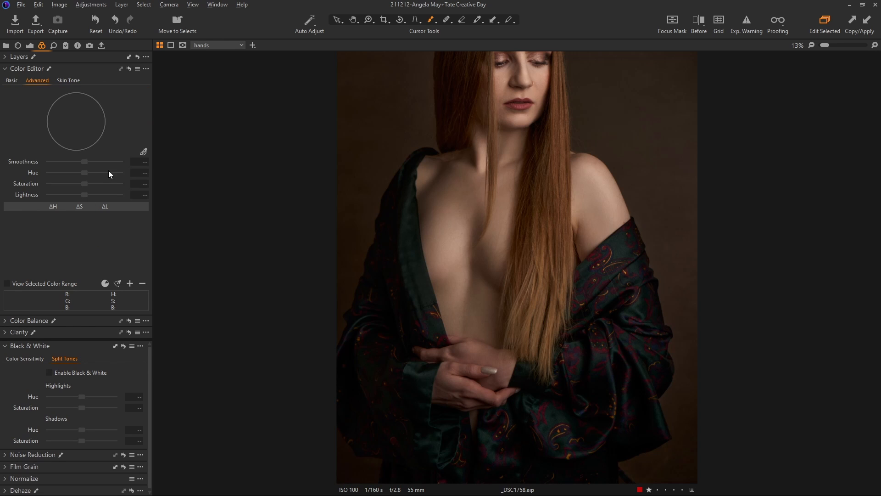
left_click(145, 152)
left_click(494, 362)
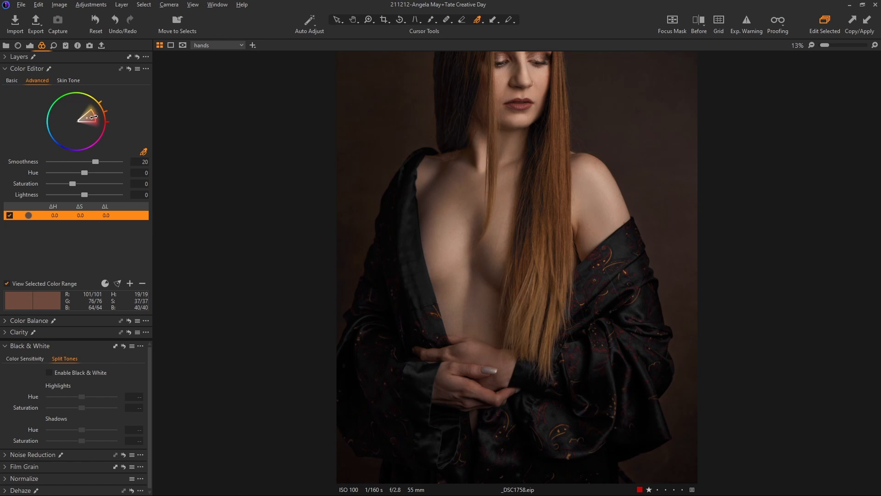
left_click_drag(95, 115, 100, 117)
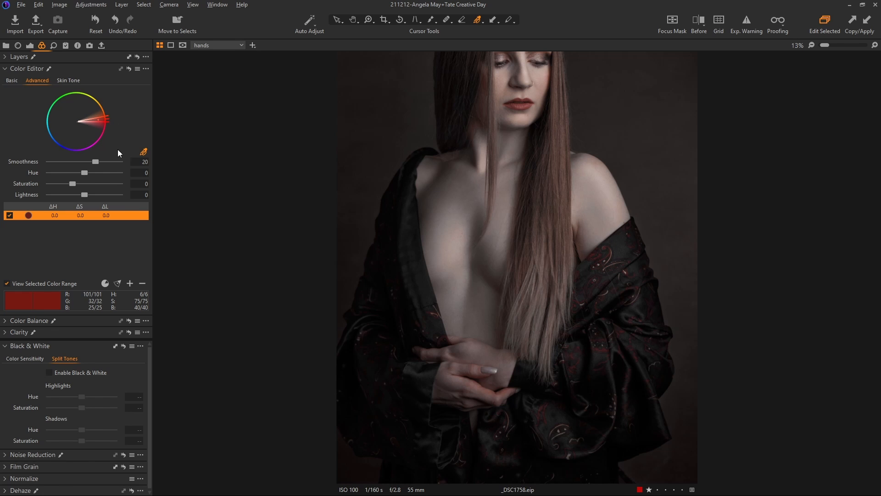
left_click_drag(100, 117, 98, 112)
left_click(130, 71)
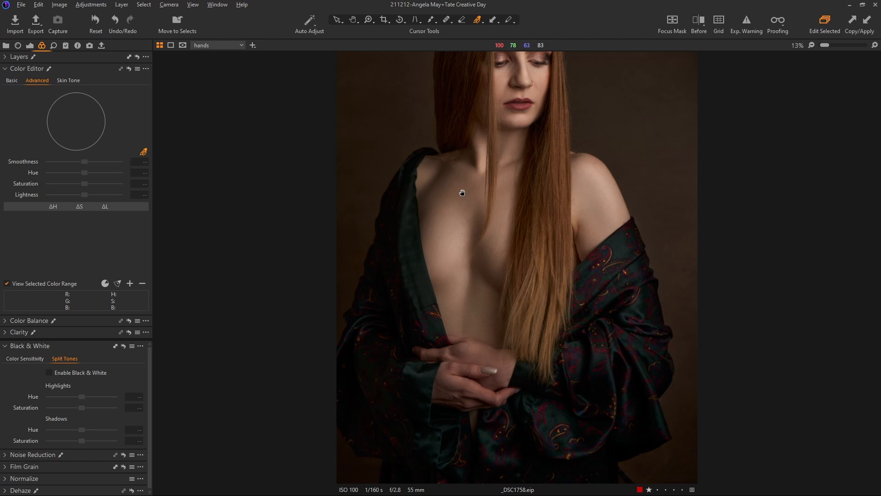
Try sampling the skin color of the hands with the Color Editor's Skin Tone picker
scroll(431, 214, "up", 1)
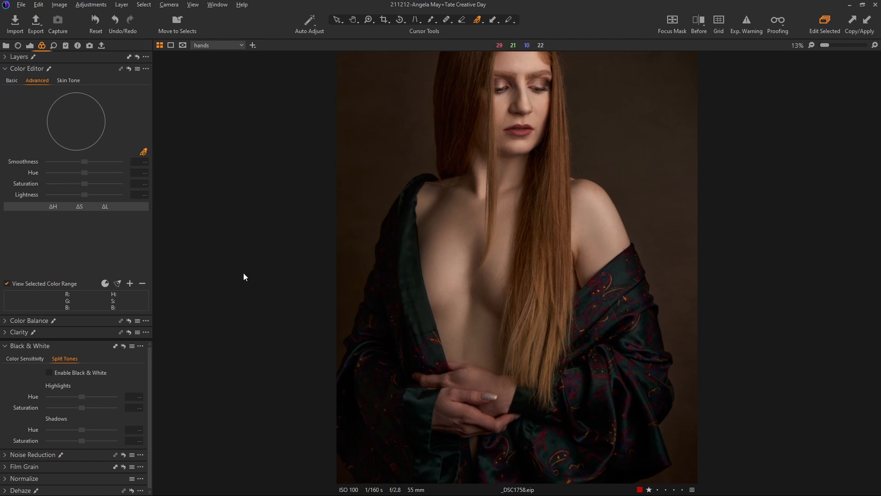
left_click(69, 81)
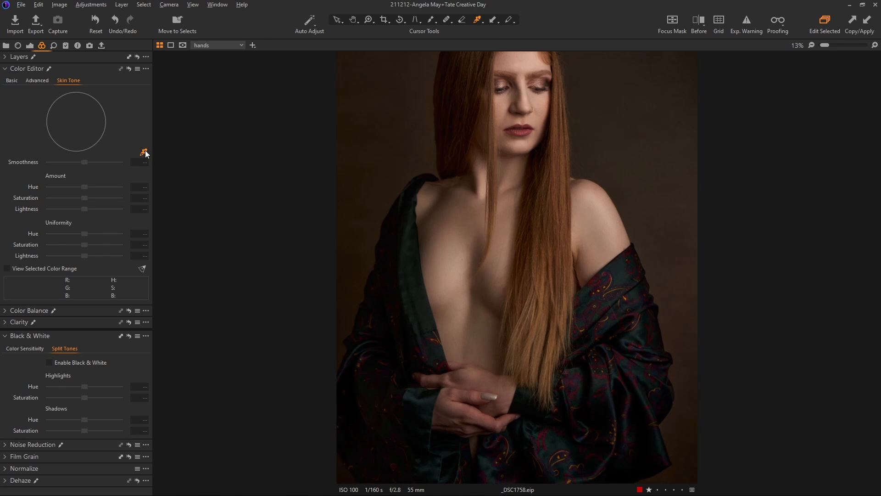
left_click(475, 381)
left_click(143, 151)
left_click(475, 385)
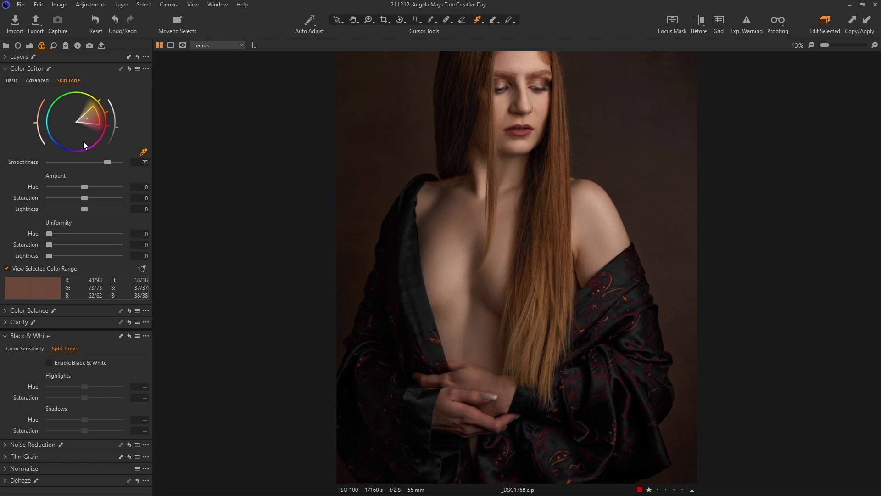
Try a Uniformity Hue of 42 with a narrowed skin color range for the hands, and reset the Color Editor
mouse_move(100, 116)
left_mouse_down()
mouse_move(112, 112)
mouse_move(112, 124)
left_mouse_up()
left_click_drag(49, 234, 78, 234)
left_click_drag(96, 234, 78, 234)
left_click_drag(100, 124, 109, 108)
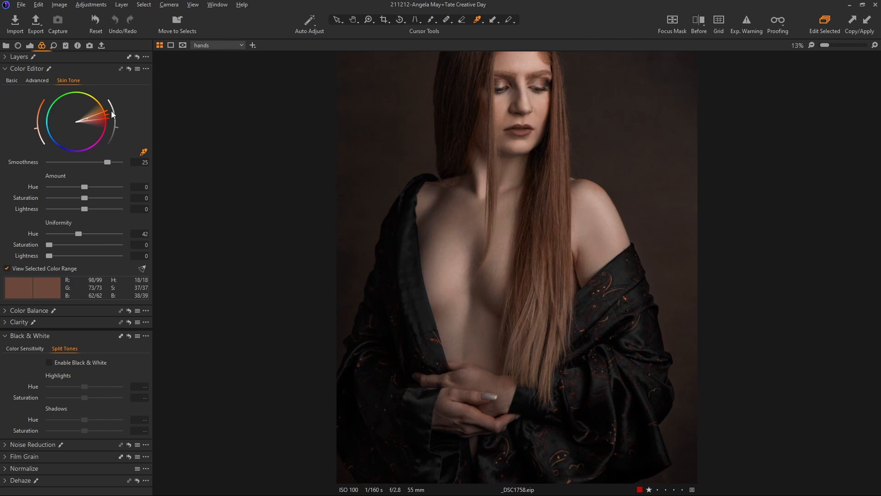
left_click_drag(109, 116, 112, 110)
left_click_drag(106, 113, 107, 107)
left_click(129, 69)
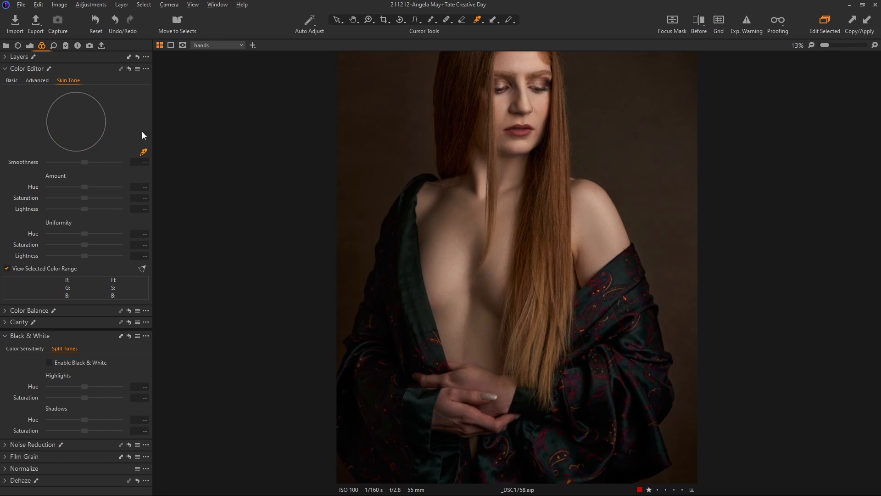
Brush light onto the clasped hands on the d&b layer with the low-flow adjustment brush
left_click(5, 57)
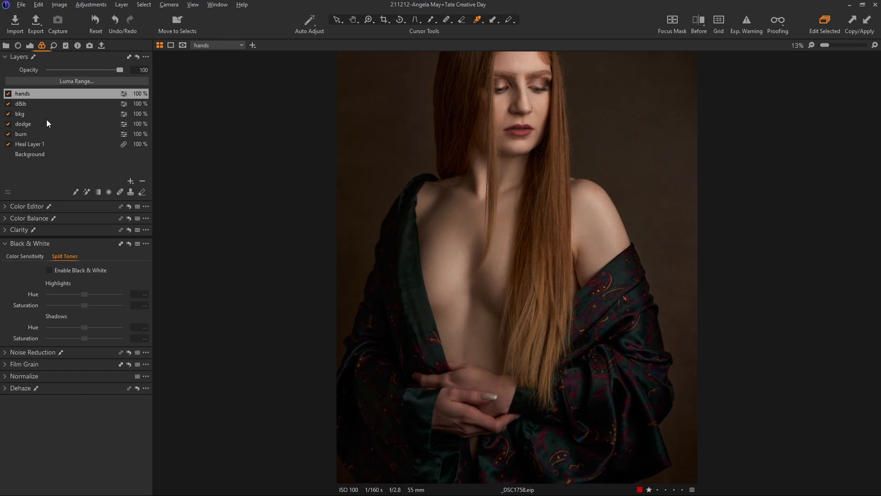
key("b")
left_click(31, 103)
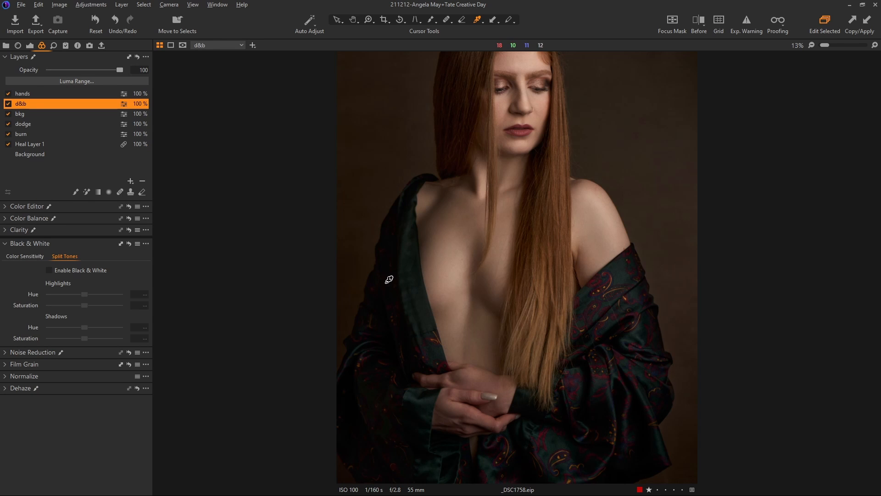
left_click_drag(482, 388, 459, 381)
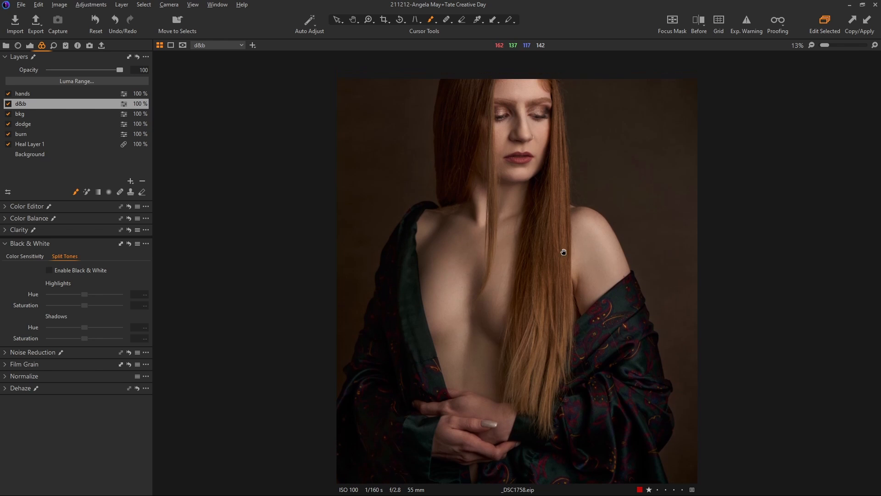
left_click(812, 46)
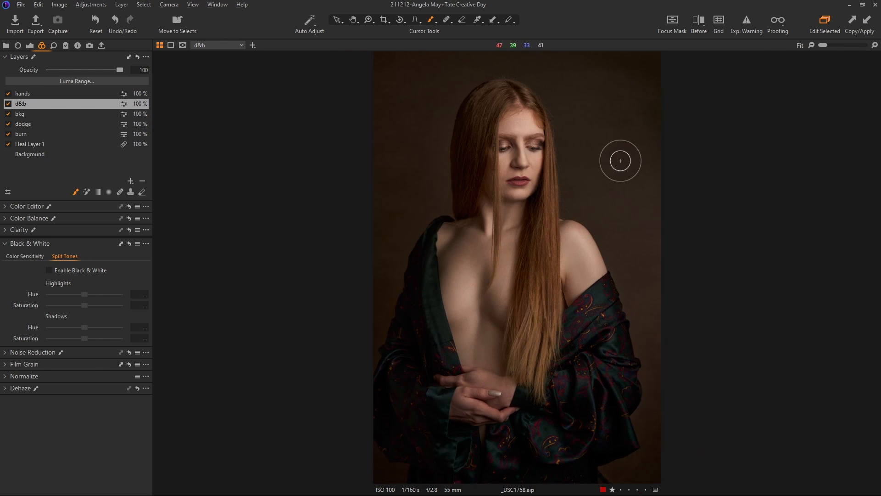
On the Background layer, set Exposure to -0.81, Contrast to 0 and Brightness to -15
left_click(30, 45)
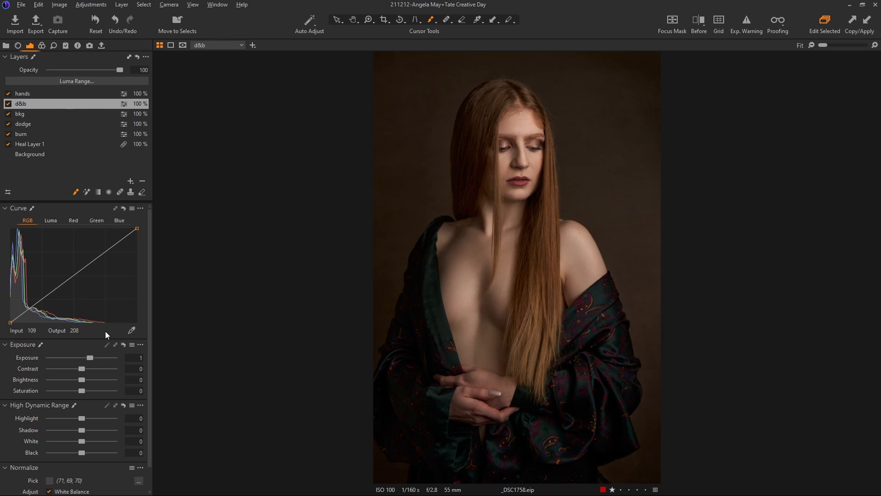
left_click(40, 155)
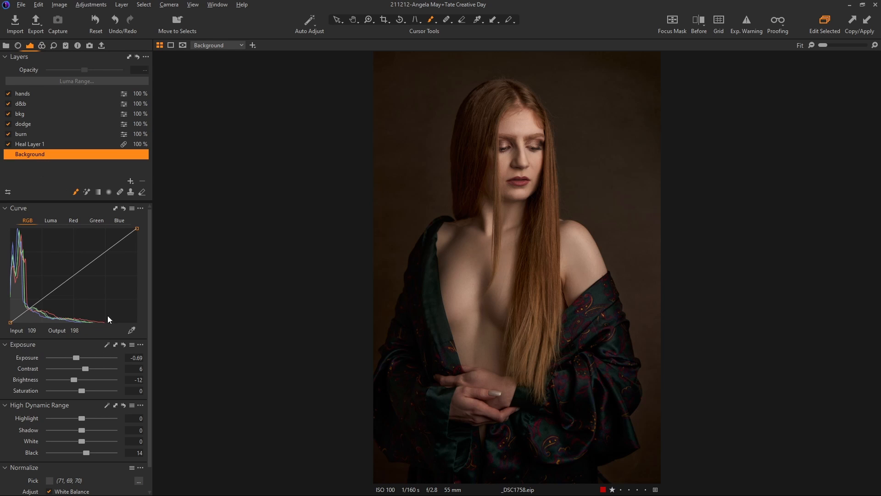
left_click_drag(77, 358, 74, 357)
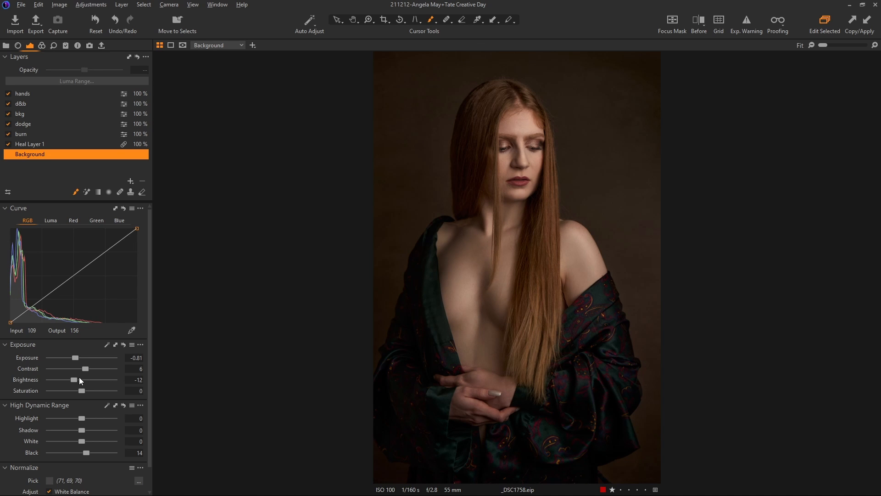
mouse_move(76, 379)
left_mouse_down()
mouse_move(93, 368)
mouse_move(82, 370)
left_mouse_up()
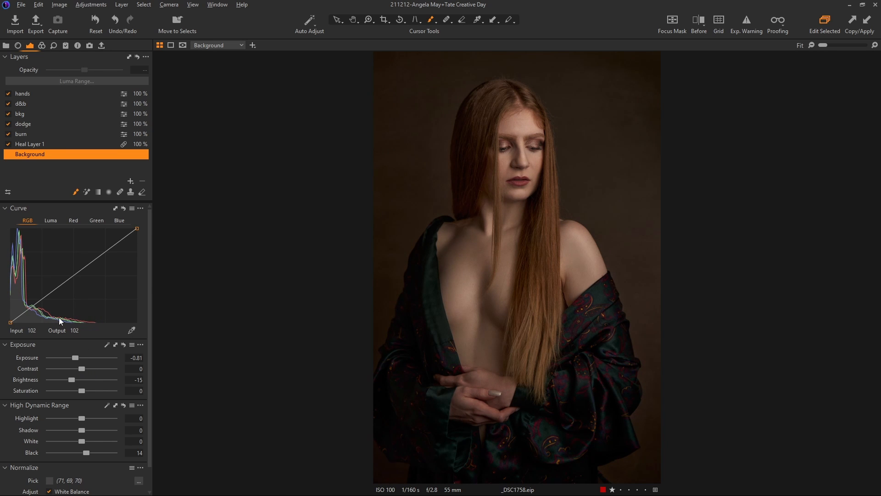
Fade the blacks by raising the RGB curve's black point to output 5, and pull the curve's midpoint slightly down
left_click_drag(10, 323, 5, 320)
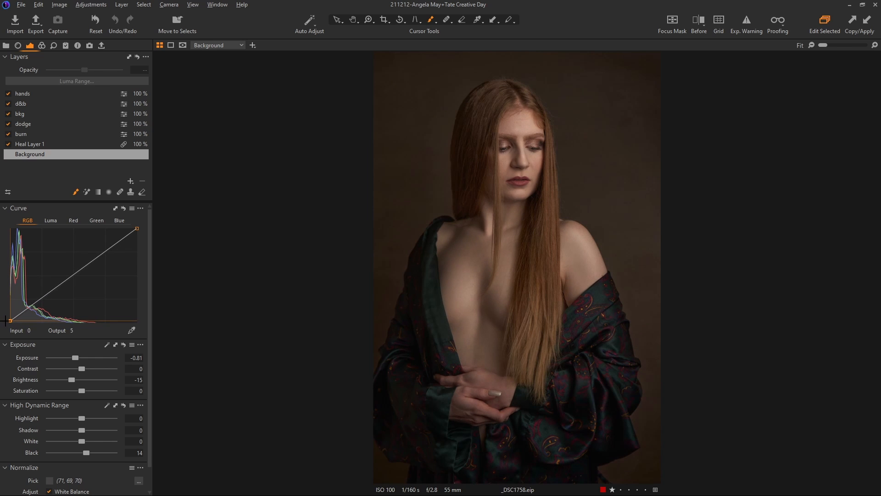
left_click_drag(68, 275, 74, 278)
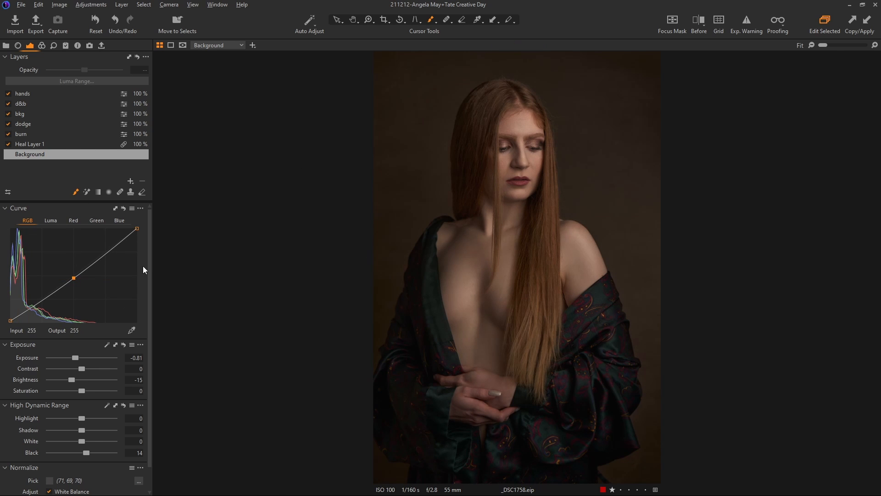
Tint the Background layer's shadows with a subtle, low-saturation cyan-blue in the Color Balance tool
left_click(42, 45)
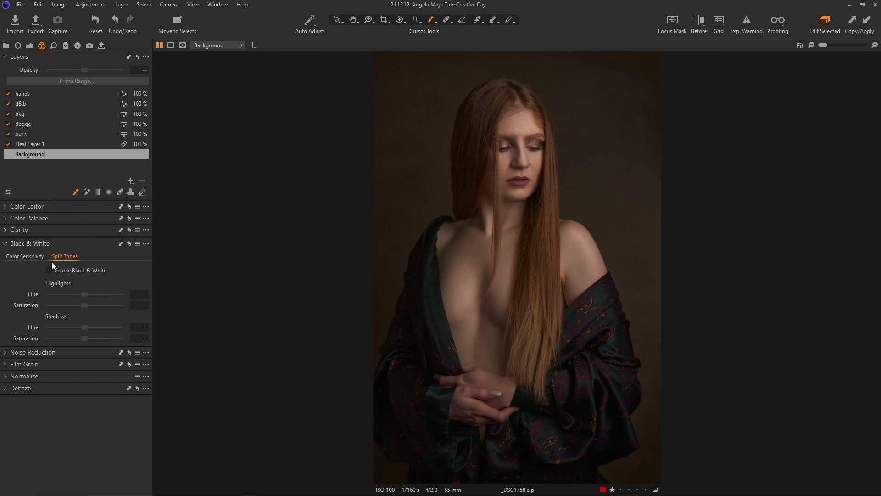
left_click(8, 219)
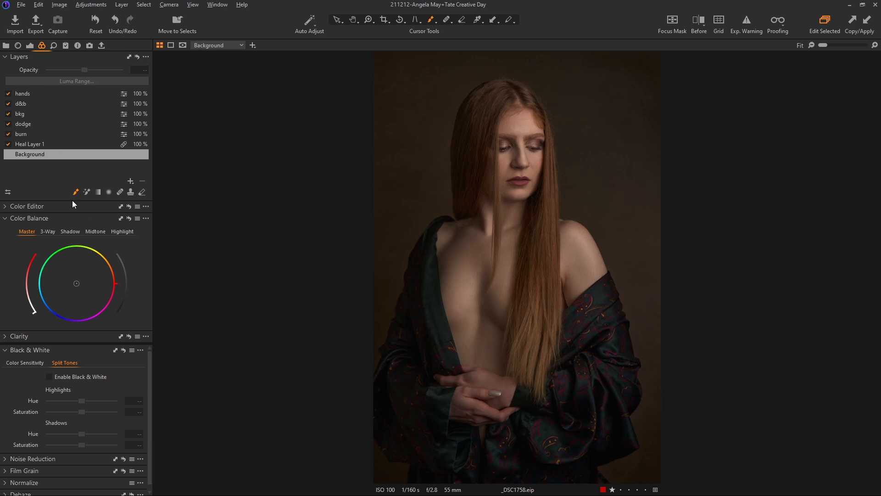
left_click(70, 234)
left_click_drag(75, 282, 114, 324)
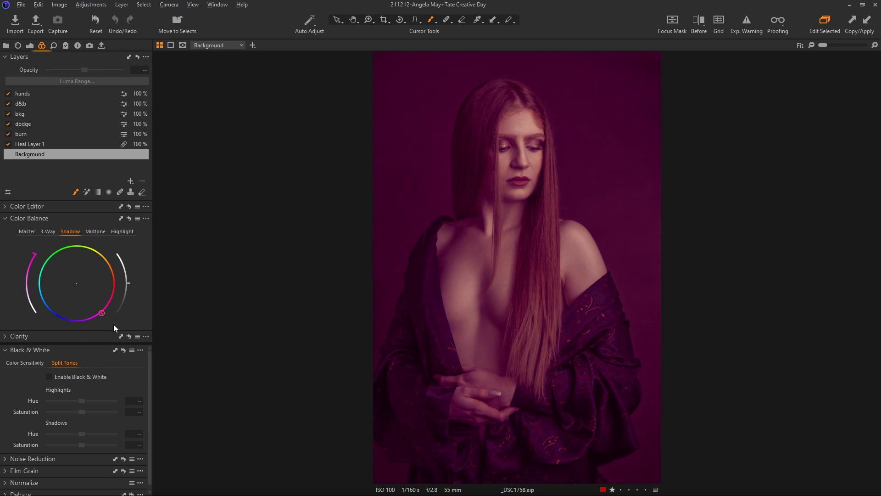
left_click_drag(131, 289, 37, 307)
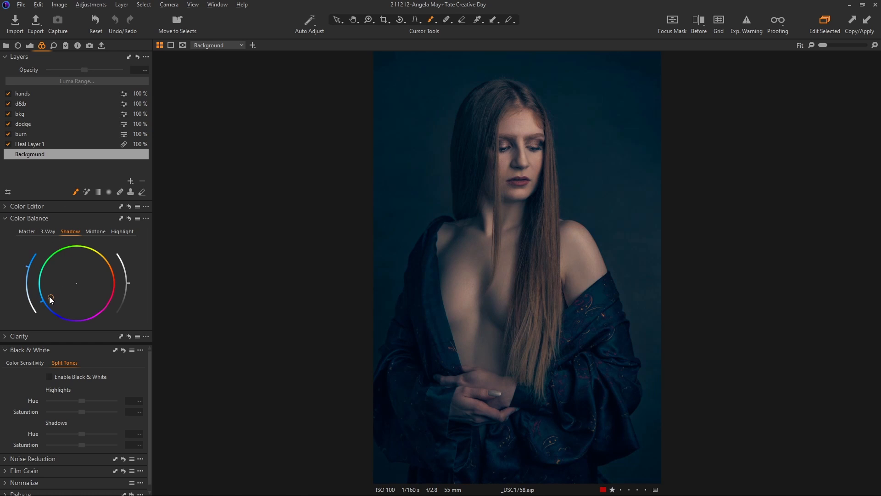
left_click_drag(41, 302, 31, 287)
mouse_move(33, 252)
left_mouse_down()
mouse_move(41, 302)
mouse_move(36, 293)
left_mouse_up()
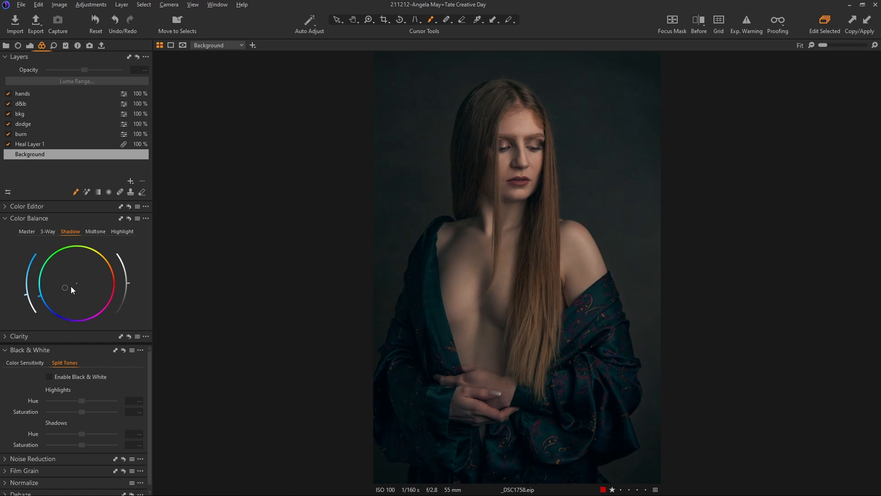
mouse_move(129, 285)
left_mouse_down()
mouse_move(126, 271)
mouse_move(131, 287)
left_mouse_up()
left_click_drag(65, 285, 62, 287)
Undo a warm midtone shift and give the midtones a slight cool blue tint in the Color Balance tool
left_click(97, 233)
mouse_move(77, 284)
left_mouse_down()
mouse_move(93, 276)
mouse_move(83, 281)
left_mouse_up()
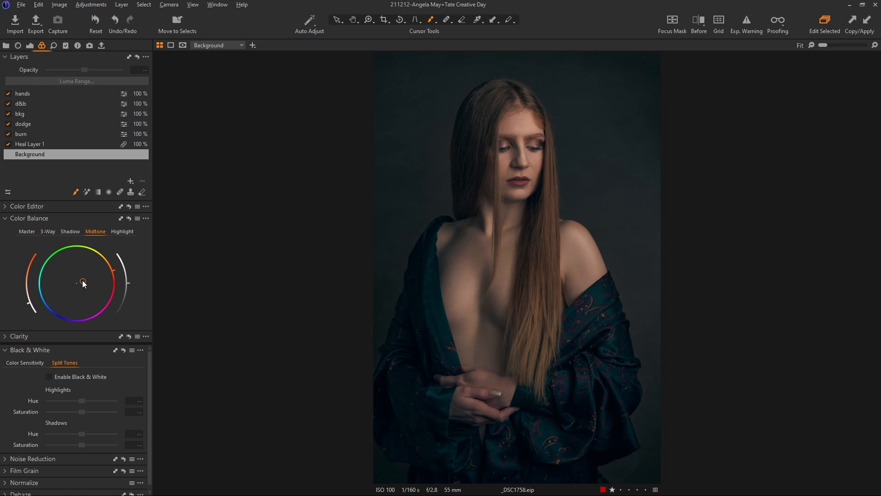
key("ctrl+z")
left_click_drag(82, 284, 82, 285)
left_click_drag(82, 283, 68, 290)
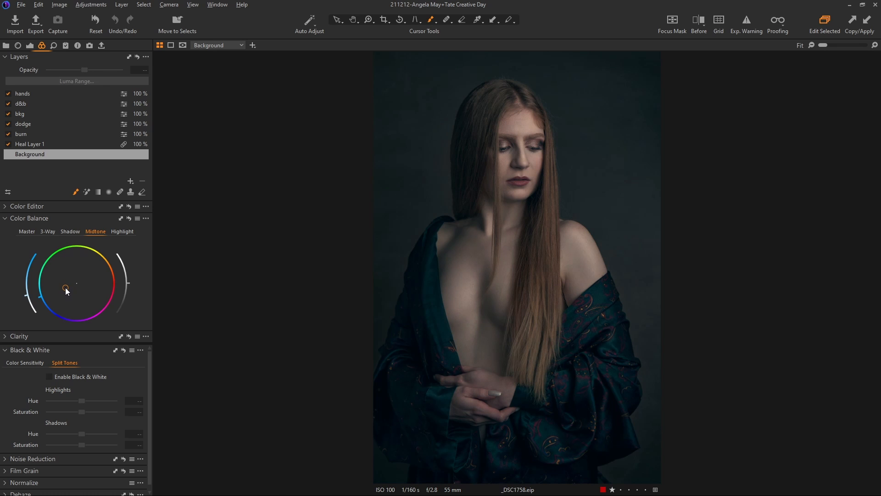
left_click_drag(65, 288, 69, 287)
mouse_move(68, 288)
left_mouse_down()
mouse_move(96, 270)
mouse_move(65, 291)
left_mouse_up()
Warm the overall image by shifting the Master color balance towards orange at medium saturation
left_click(125, 231)
left_click(26, 232)
left_click(76, 231)
left_click(94, 232)
left_click(122, 232)
left_click(36, 232)
left_click_drag(89, 274, 96, 273)
mouse_move(95, 274)
left_mouse_down()
mouse_move(130, 249)
mouse_move(110, 238)
mouse_move(146, 269)
mouse_move(119, 242)
left_mouse_up()
left_click_drag(33, 255, 26, 285)
left_click(130, 181)
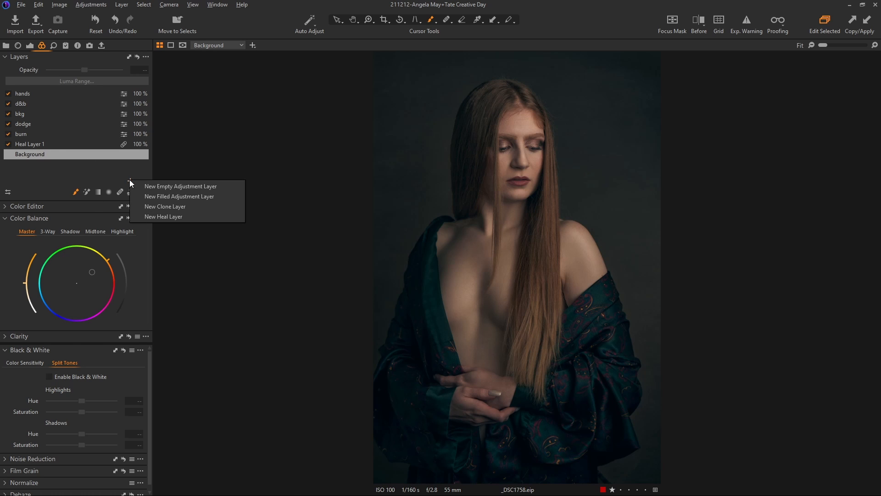
left_click(179, 186)
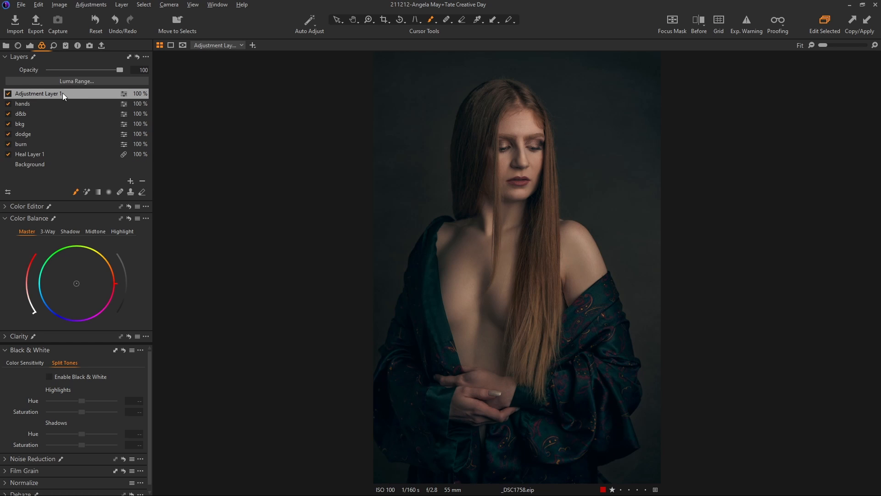
left_click(142, 181)
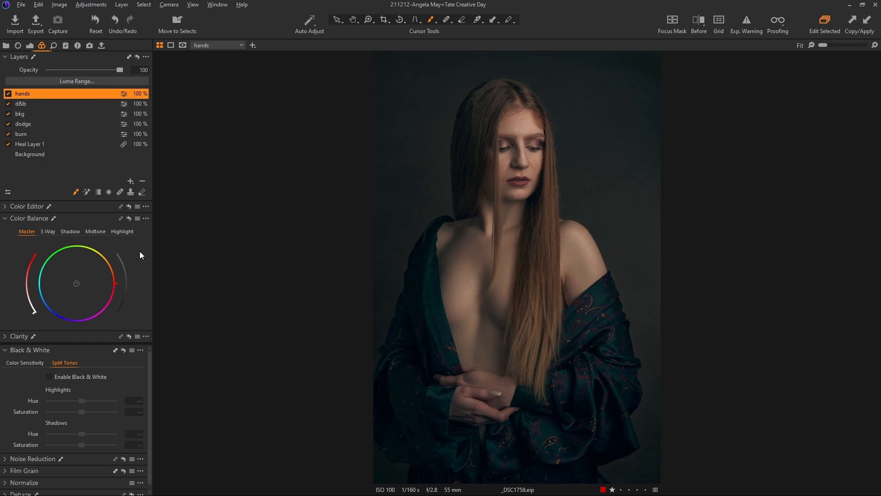
Activate the custom Hair Details style brush and open the Clarity settings to brush detail into the long hair
left_click(66, 46)
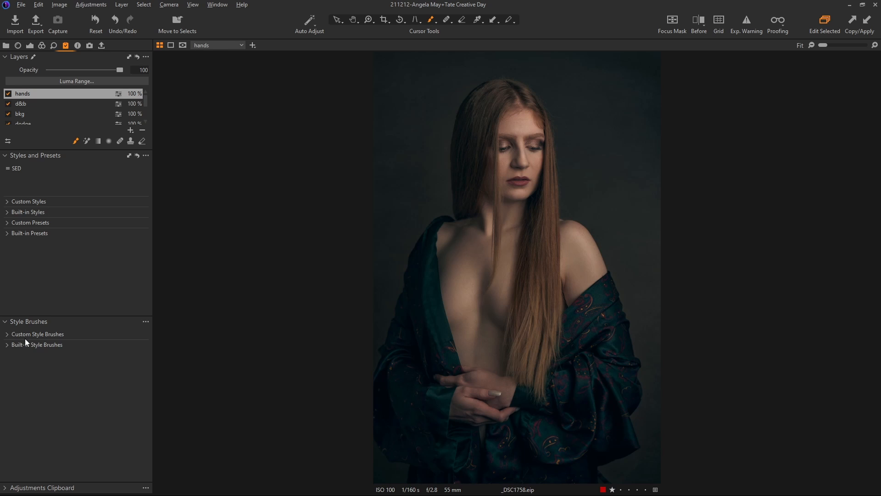
left_click(7, 345)
left_click(10, 336)
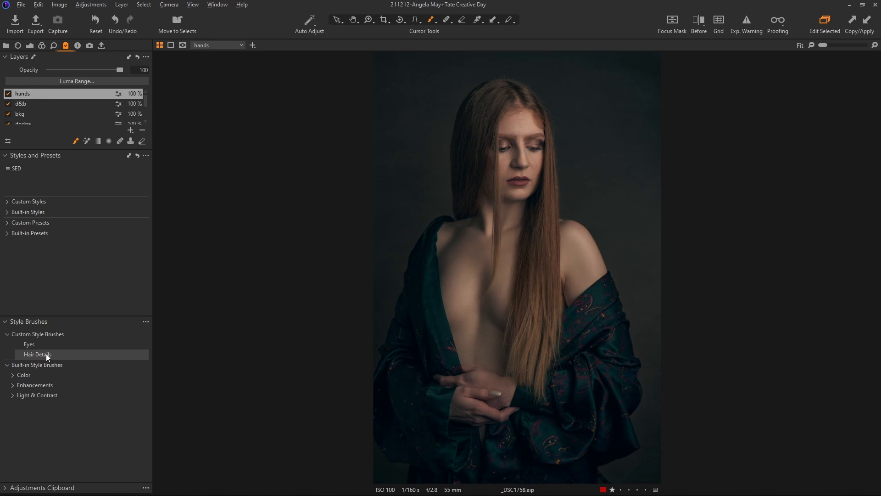
left_click(46, 354)
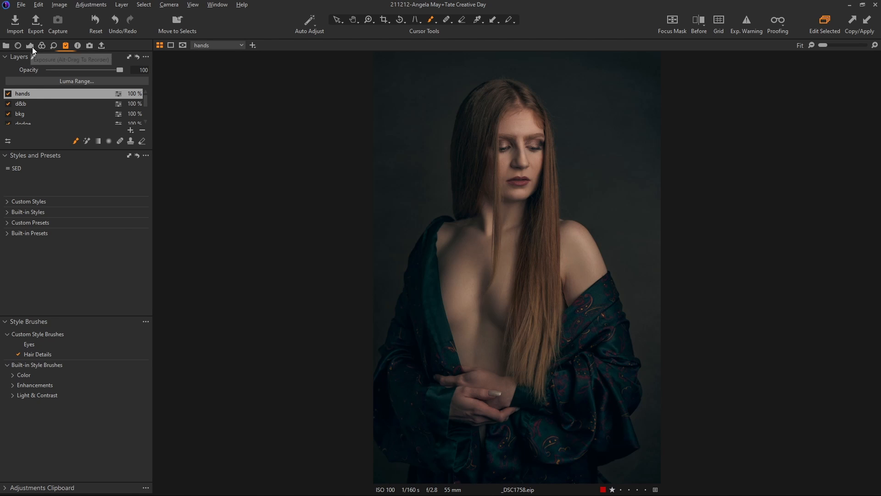
left_click(31, 46)
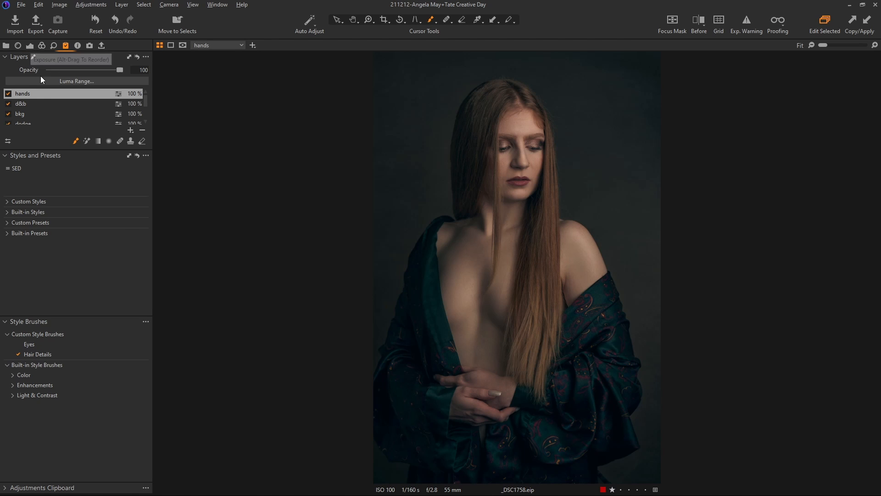
left_click(42, 45)
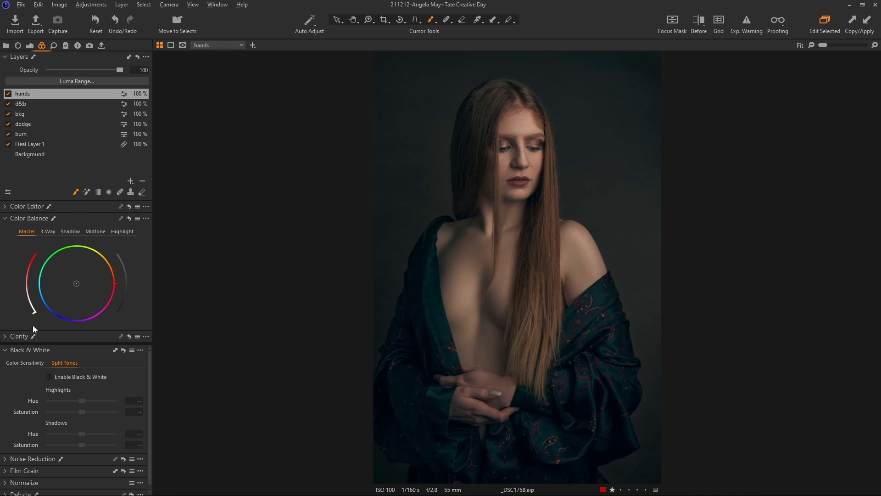
left_click(20, 336)
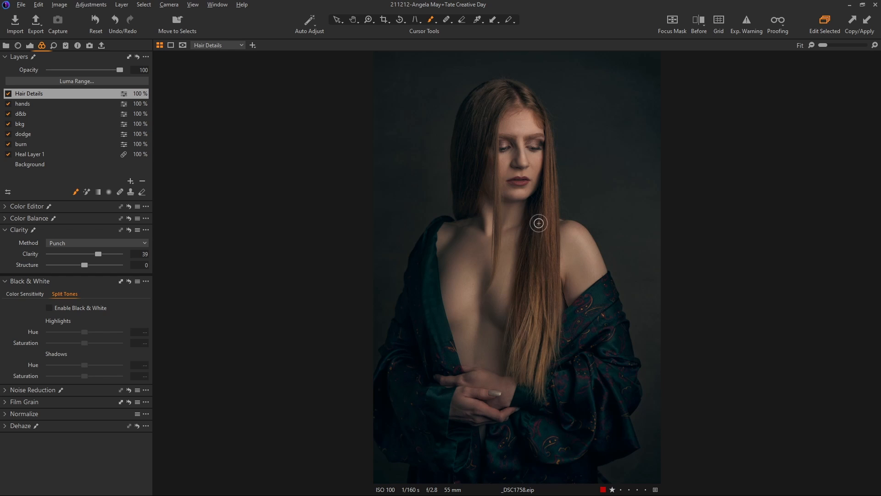
Extend the Hair Details mask over the missed hair beside the neck and shoulder with the mask displayed, and hide it
key("m")
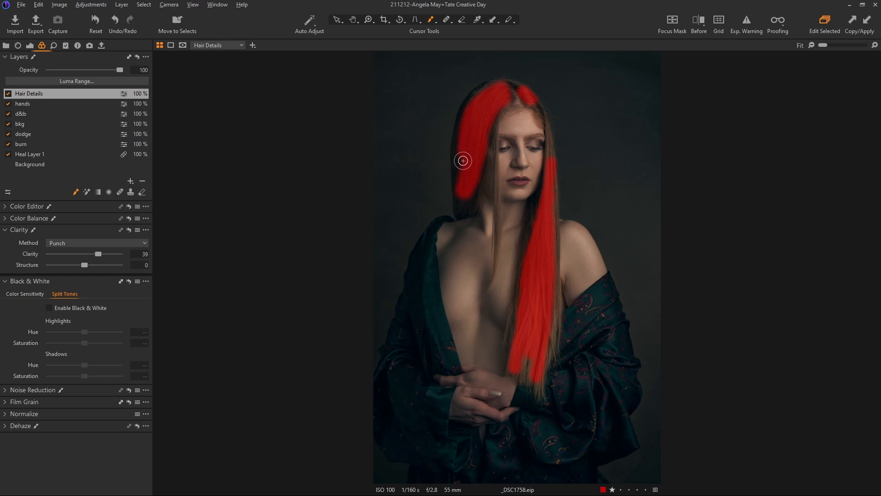
left_click_drag(465, 196, 467, 206)
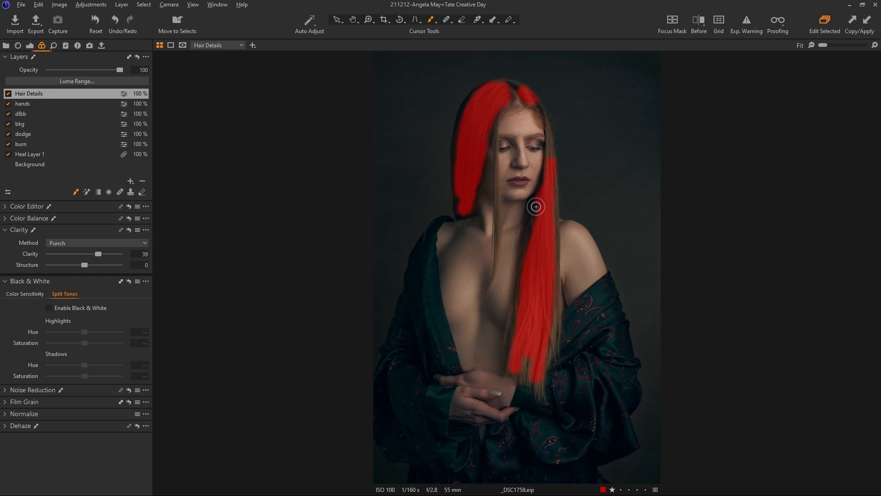
left_click_drag(537, 206, 541, 199)
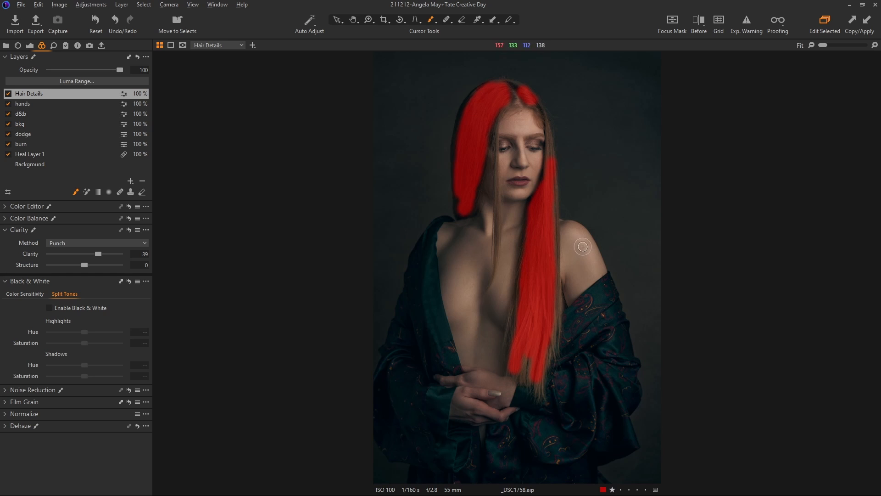
key("m")
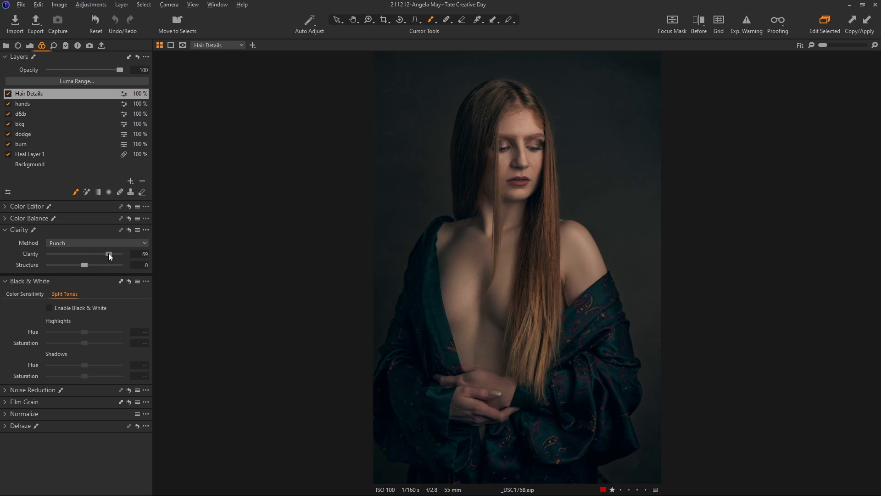
Set the Hair Details layer's Clarity to 60
left_click_drag(108, 252, 104, 254)
left_click(146, 56)
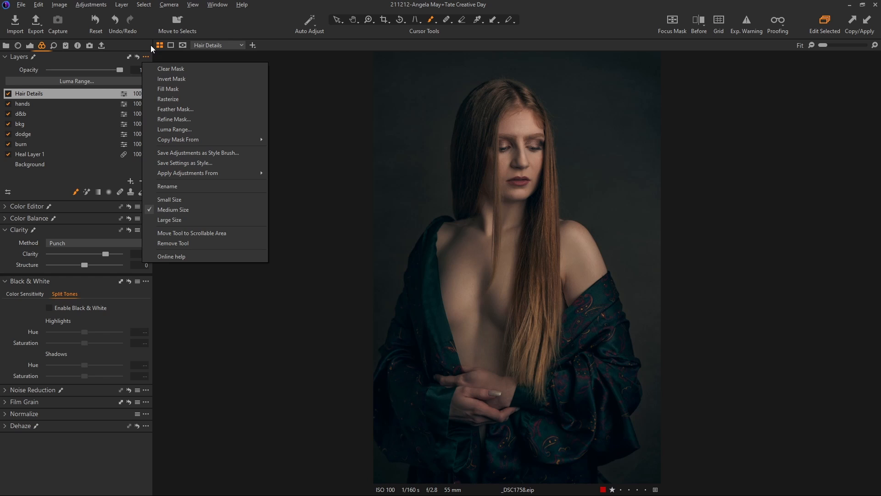
left_click(149, 40)
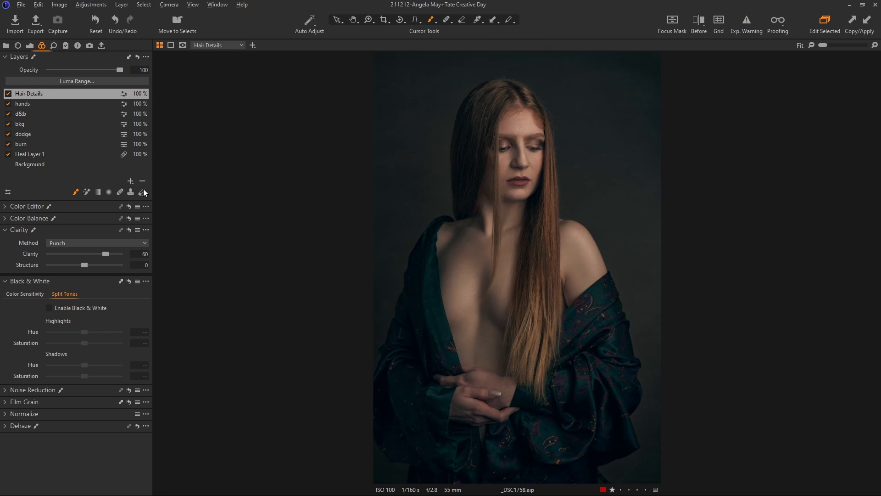
Add an empty adjustment layer named robe and set its Clarity to 100 with the Punch method
left_click(130, 180)
left_click(181, 184)
type("robe")
key("Return")
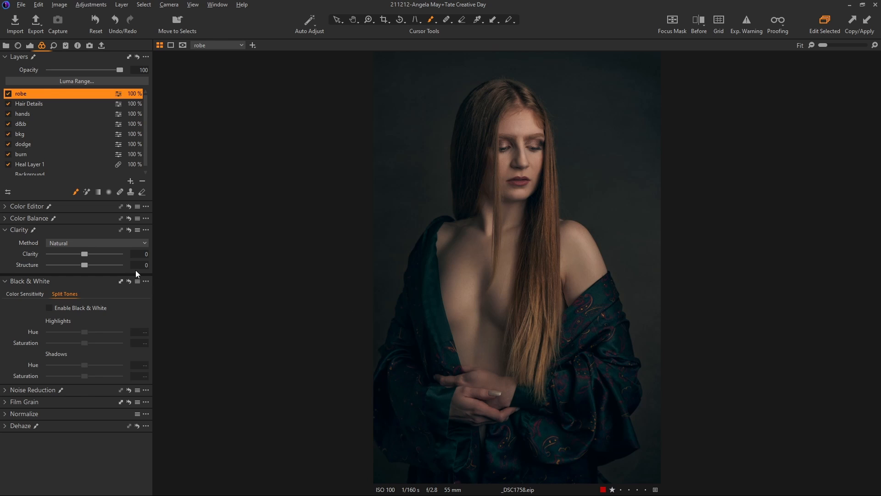
left_click(125, 244)
left_click(101, 252)
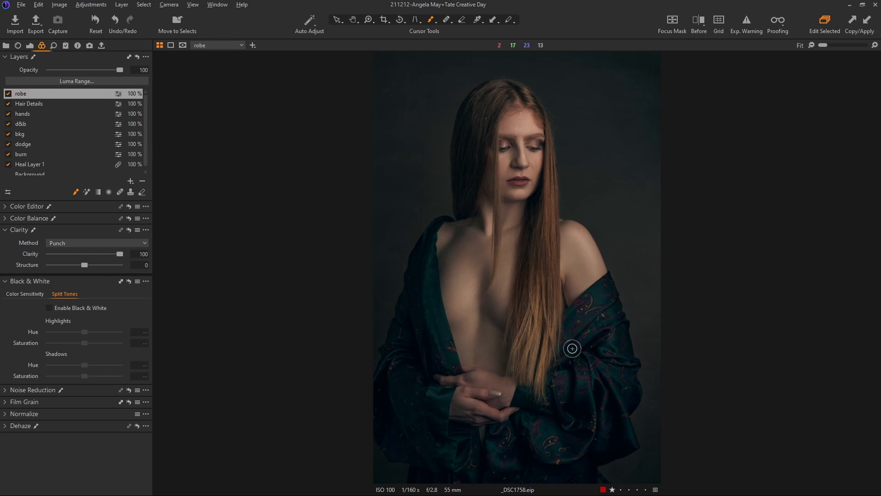
Brush the clarity effect onto the robe's patterned sleeves and front, and undo the last stroke
mouse_move(573, 340)
left_mouse_down()
mouse_move(593, 336)
mouse_move(595, 346)
mouse_move(594, 318)
mouse_move(602, 381)
mouse_move(597, 308)
mouse_move(616, 364)
mouse_move(591, 358)
mouse_move(599, 428)
mouse_move(563, 463)
mouse_move(611, 417)
mouse_move(604, 376)
mouse_move(617, 433)
mouse_move(608, 377)
mouse_move(613, 344)
mouse_move(608, 326)
mouse_move(585, 328)
mouse_move(616, 299)
mouse_move(624, 304)
mouse_move(631, 395)
mouse_move(645, 351)
mouse_move(604, 430)
left_mouse_up()
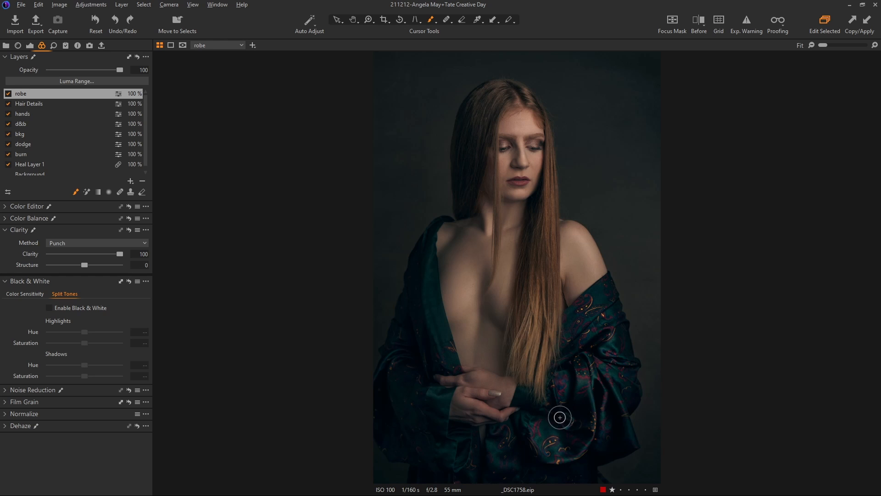
mouse_move(560, 417)
left_mouse_down()
mouse_move(538, 431)
mouse_move(532, 450)
left_mouse_up()
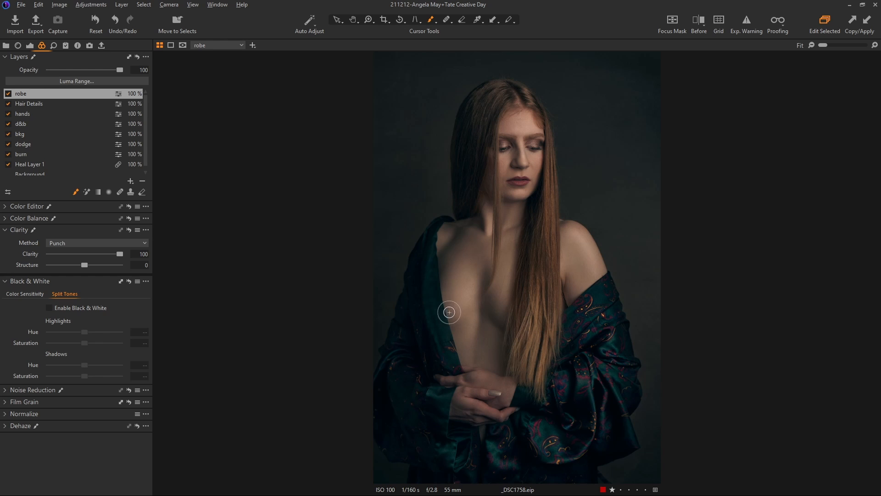
left_click_drag(450, 312, 470, 364)
key("ctrl+z")
Display the robe layer's mask and fill the unpainted gap in the robe below the clasped hands
key("m")
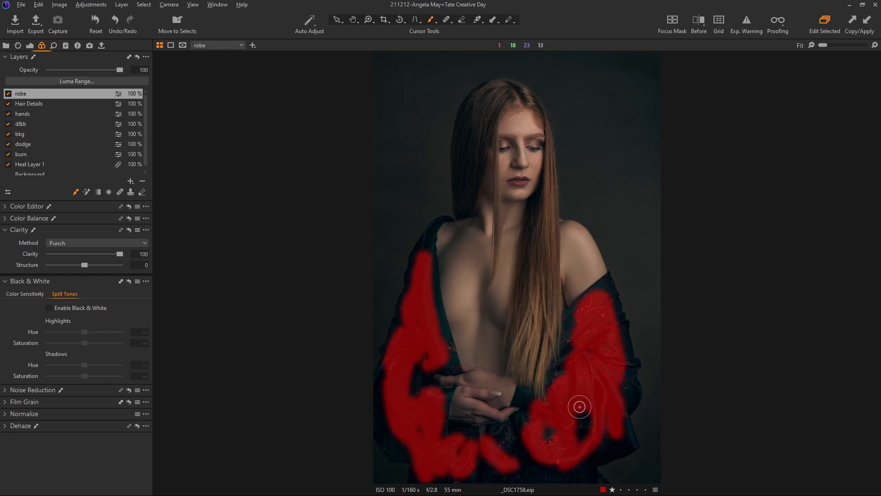
key("m")
key("m")
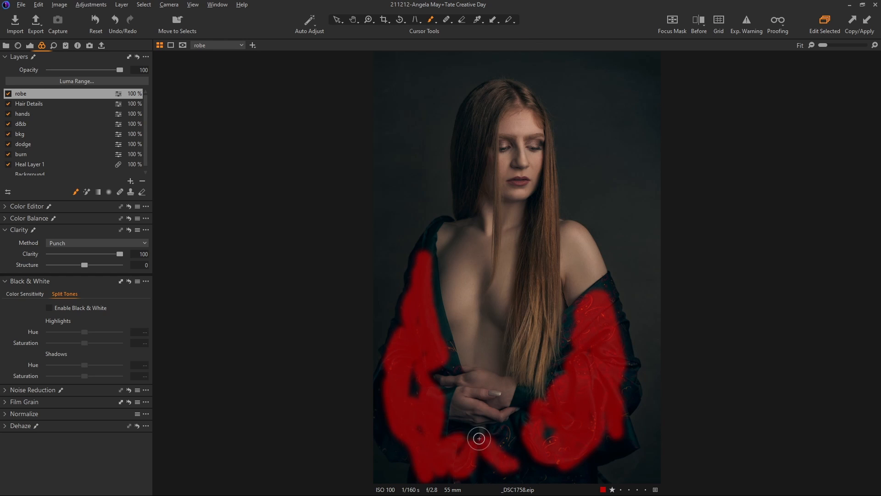
mouse_move(479, 438)
left_mouse_down()
mouse_move(526, 460)
mouse_move(497, 435)
mouse_move(532, 421)
mouse_move(529, 397)
mouse_move(553, 408)
mouse_move(563, 371)
left_mouse_up()
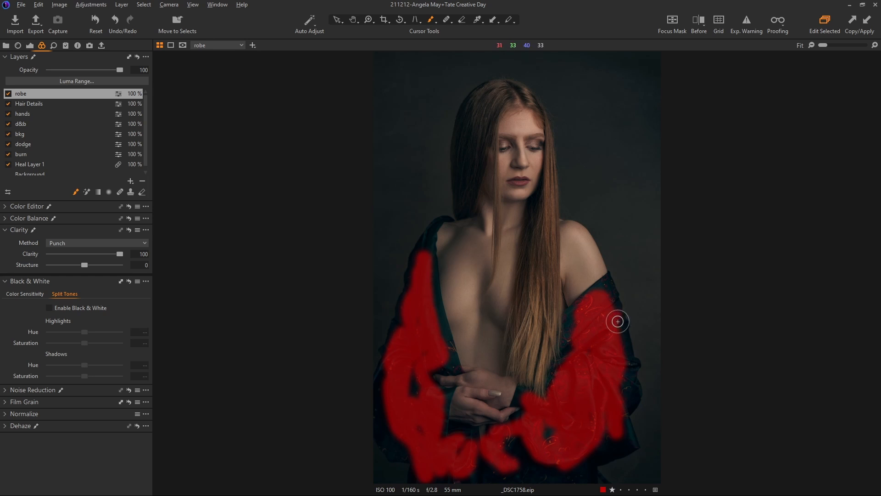
Extend the robe layer's mask along the outer sleeve and lower hem, fill the enclosed gaps, and hide the mask overlay
mouse_move(618, 322)
left_mouse_down()
mouse_move(622, 365)
mouse_move(607, 293)
mouse_move(628, 392)
mouse_move(619, 441)
mouse_move(582, 478)
mouse_move(478, 484)
left_mouse_up()
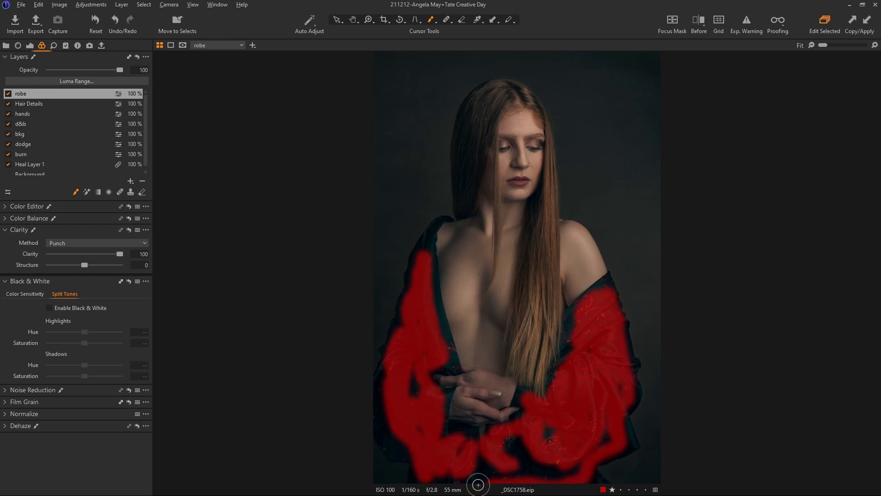
left_click(146, 56)
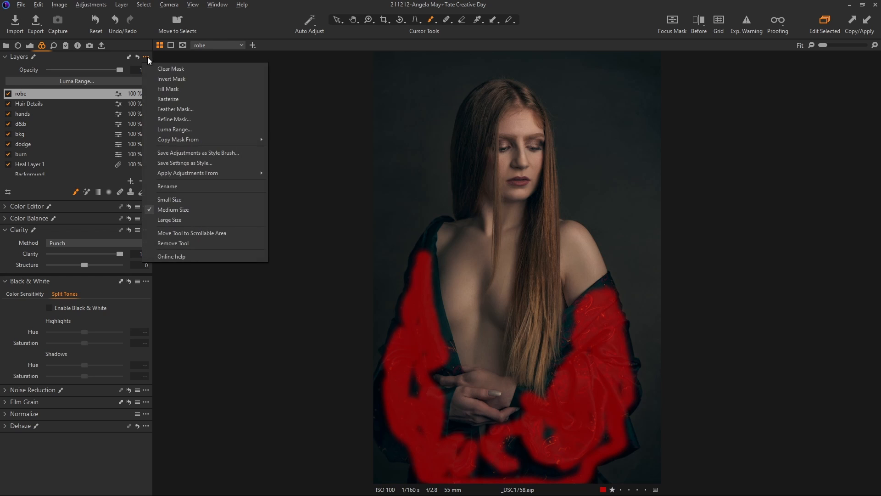
left_click(199, 118)
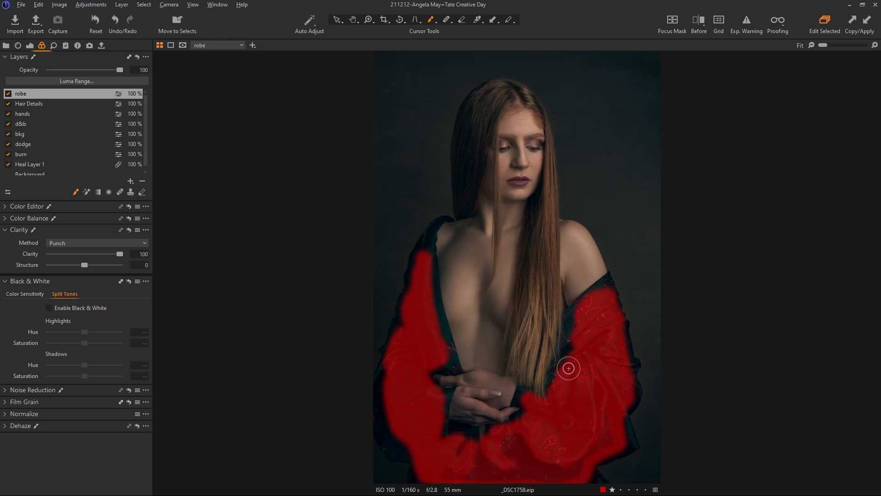
key("m")
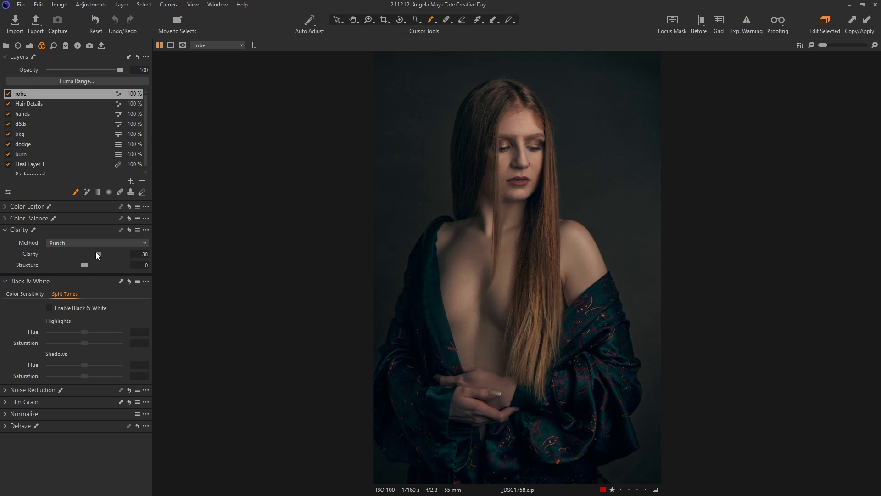
Try the Classic clarity method on the robe layer and switch it back to Punch
left_click(105, 243)
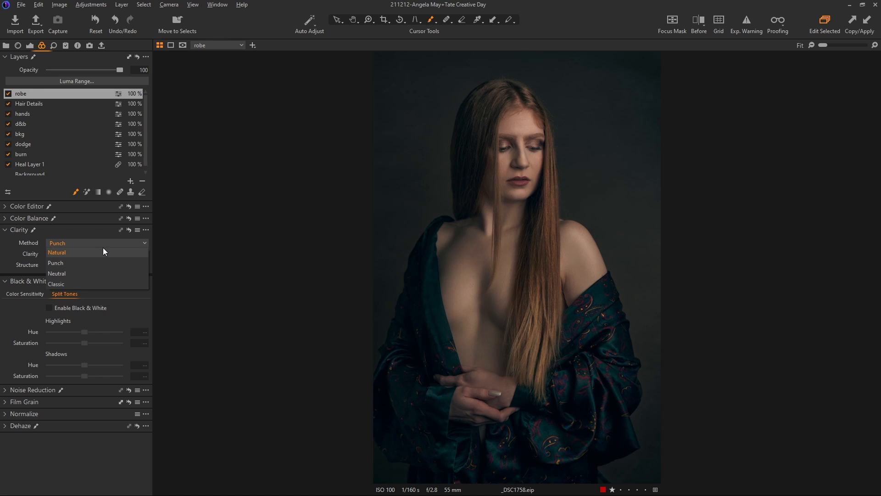
left_click(80, 283)
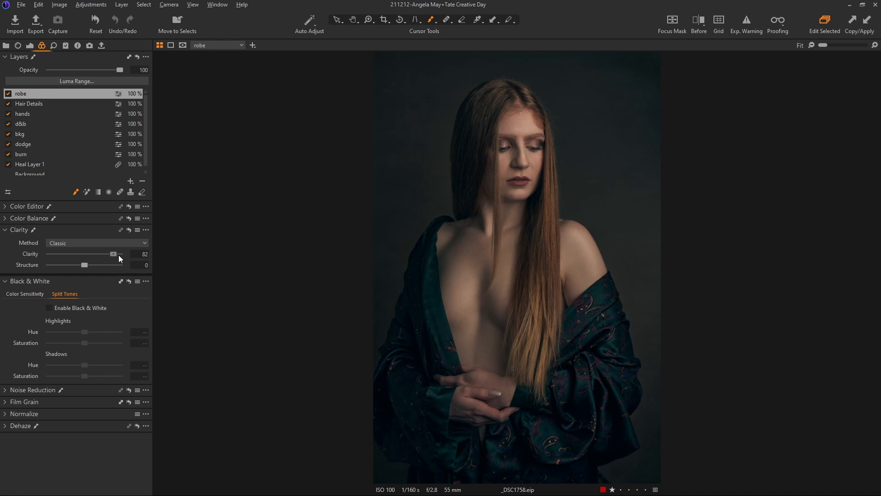
left_click(121, 242)
left_click(93, 263)
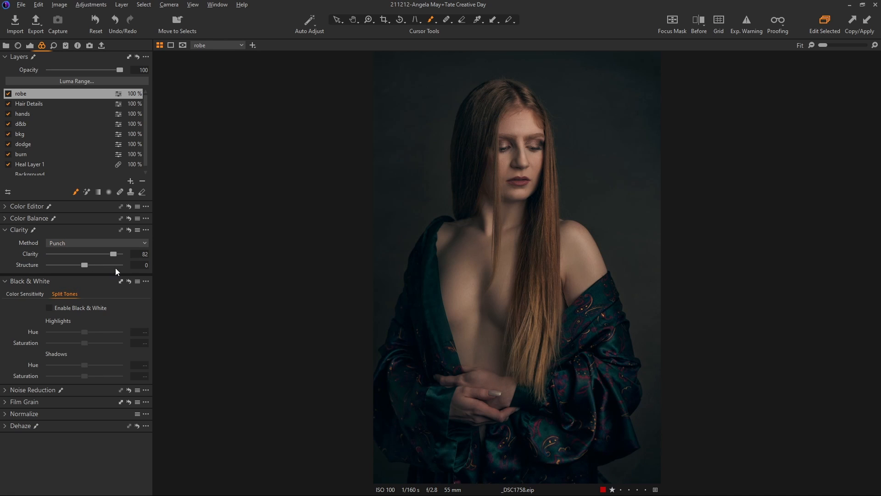
Set the robe layer's clarity method to Classic with Clarity 96, and try a Structure adjustment
left_click(115, 243)
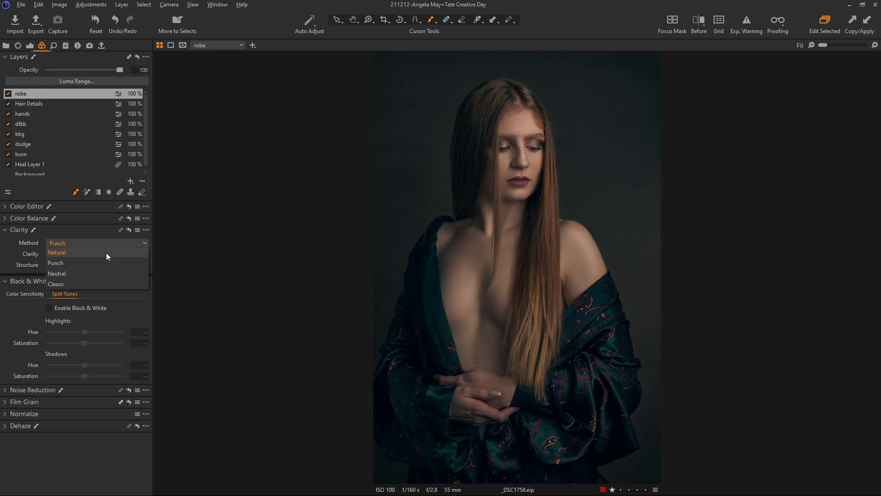
left_click(101, 284)
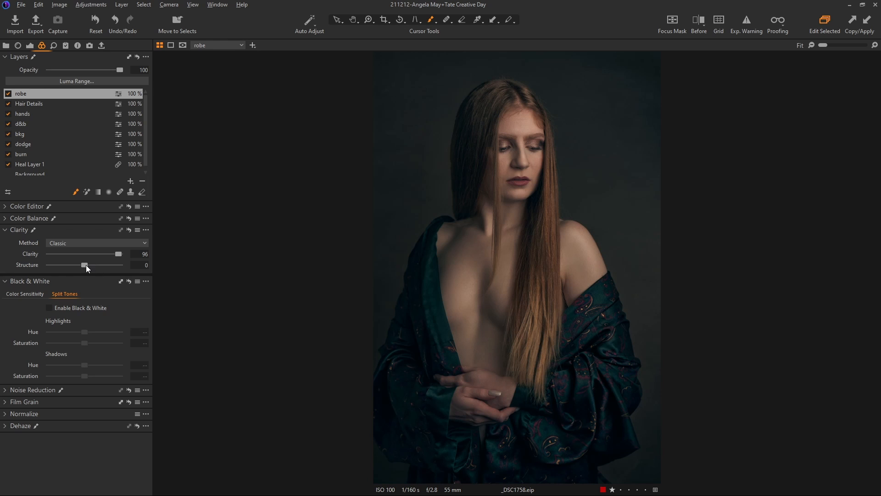
left_click_drag(87, 264, 95, 264)
double_click(103, 265)
Paint over both eyelids and lashes with the custom Eyes style brush at a reduced brush size
left_click(65, 46)
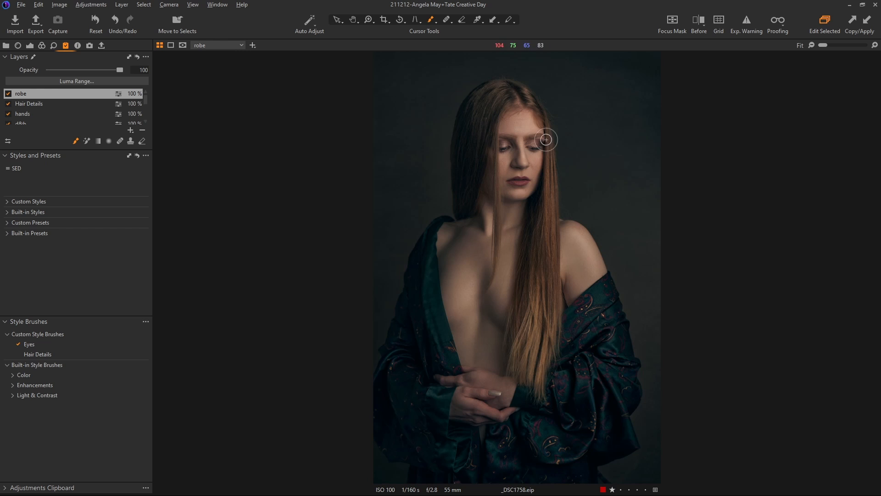
key("z")
left_click(532, 140)
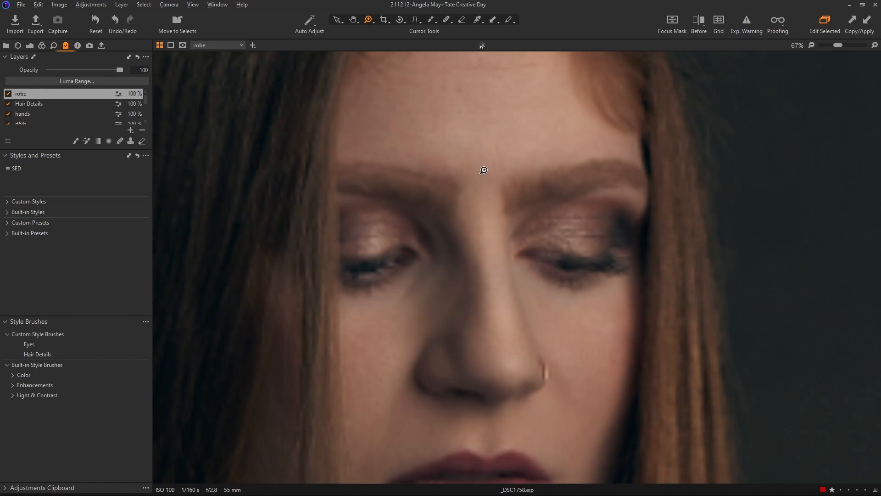
left_click(28, 345)
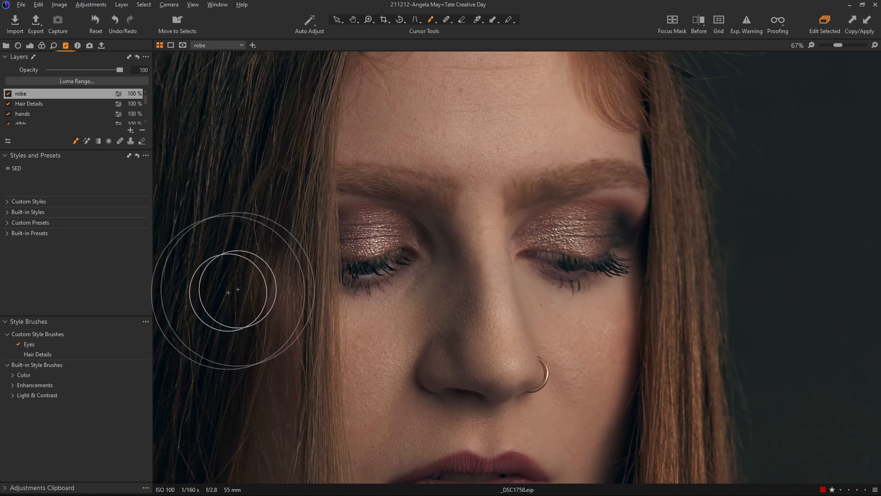
key("bracketleft")
key("bracketleft")
key("bracketleft")
key("bracketleft")
key("bracketleft")
key("bracketleft")
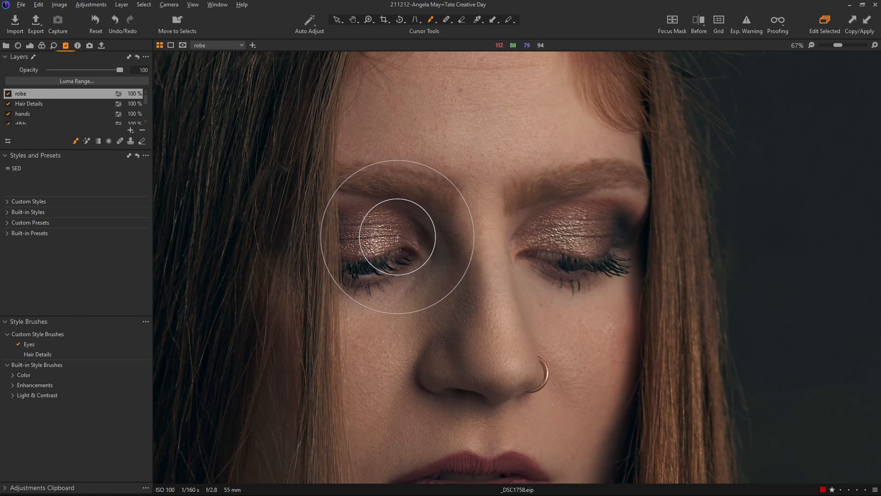
mouse_move(394, 231)
left_mouse_down()
mouse_move(366, 226)
mouse_move(359, 253)
mouse_move(373, 267)
left_mouse_up()
mouse_move(582, 241)
left_mouse_down()
mouse_move(556, 237)
mouse_move(556, 229)
mouse_move(582, 223)
mouse_move(601, 235)
mouse_move(599, 254)
mouse_move(575, 261)
mouse_move(618, 265)
mouse_move(563, 236)
mouse_move(463, 325)
mouse_move(609, 262)
left_mouse_up()
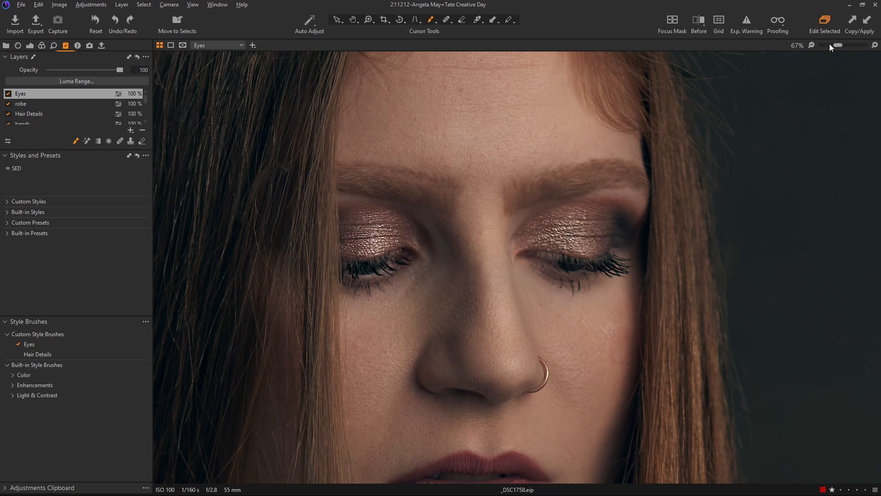
left_click_drag(830, 44, 820, 45)
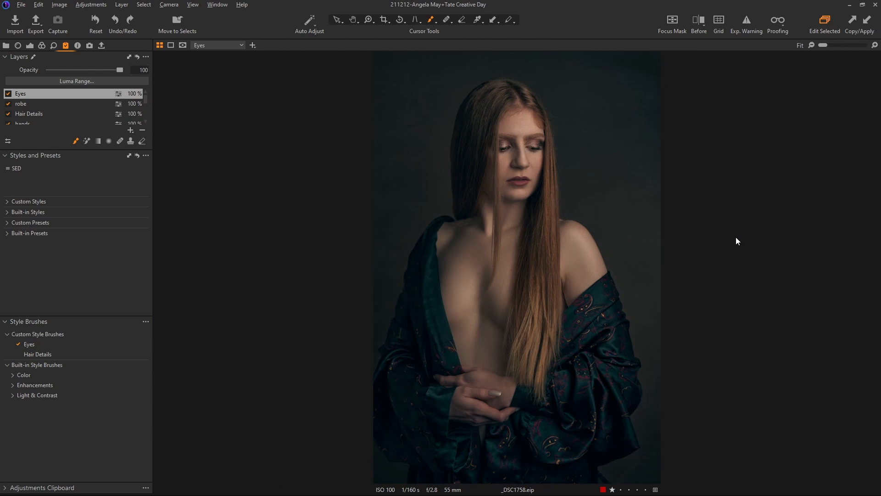
Set the Background layer's Exposure to -0.64 and pull the midpoint of its RGB curve down to darken the midtones
left_click(29, 45)
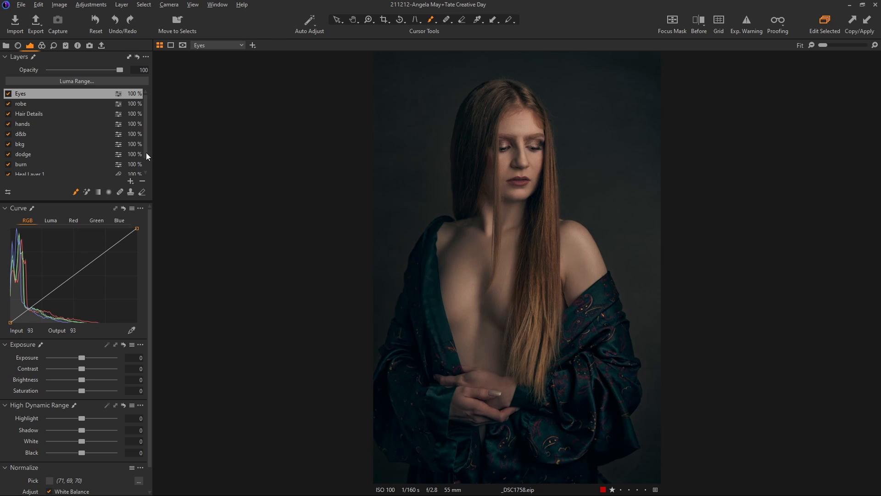
scroll(147, 155, "down", 2)
left_click(42, 173)
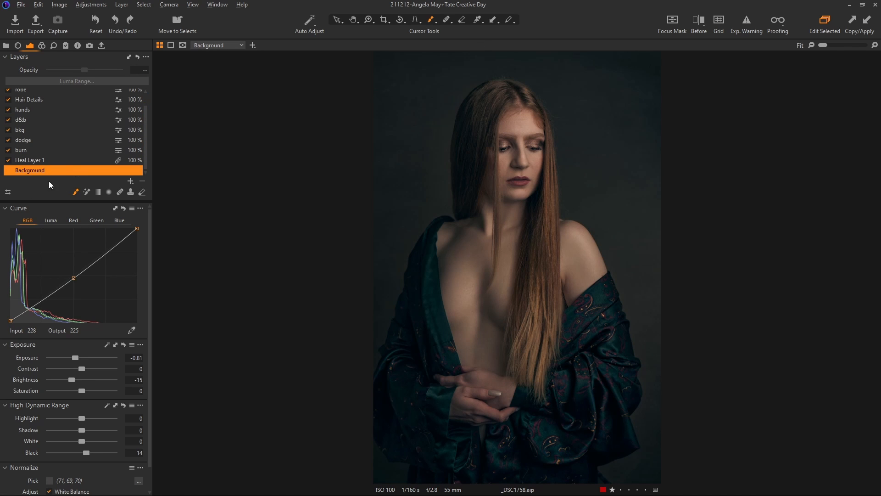
left_click_drag(75, 357, 76, 357)
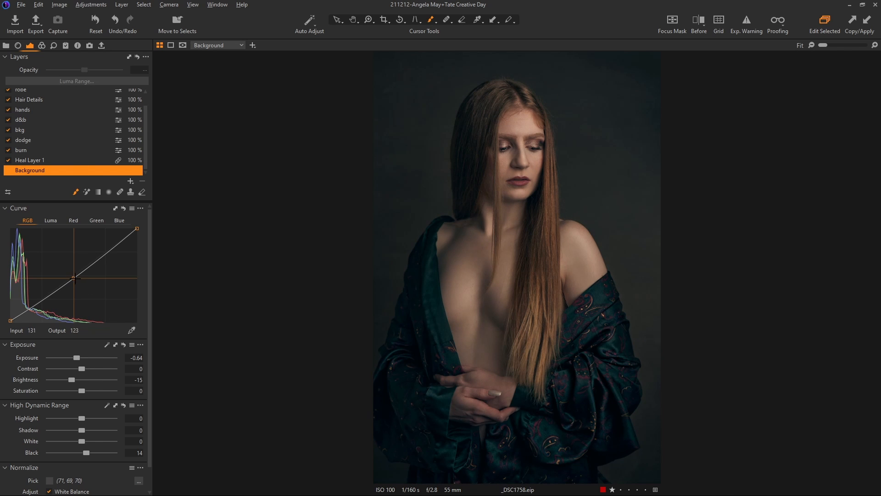
left_click_drag(73, 277, 78, 279)
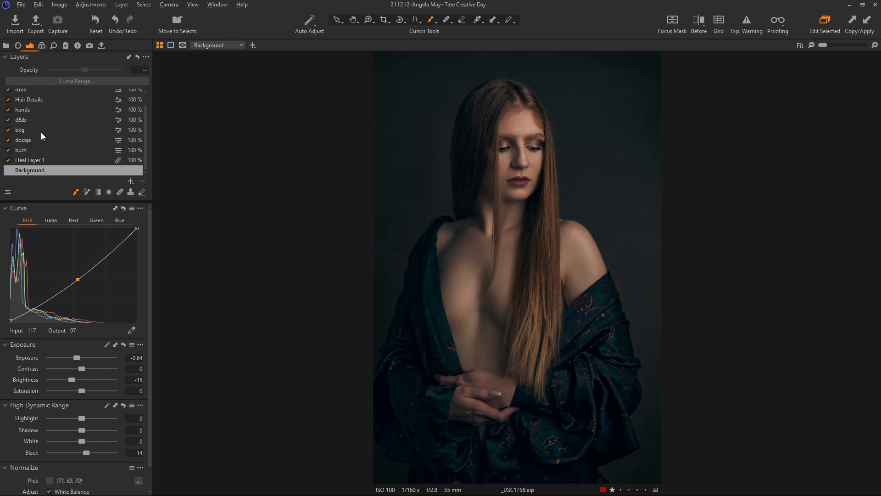
Reset the Background layer's color balance and try a warm orange tint in the shadows
left_click(42, 45)
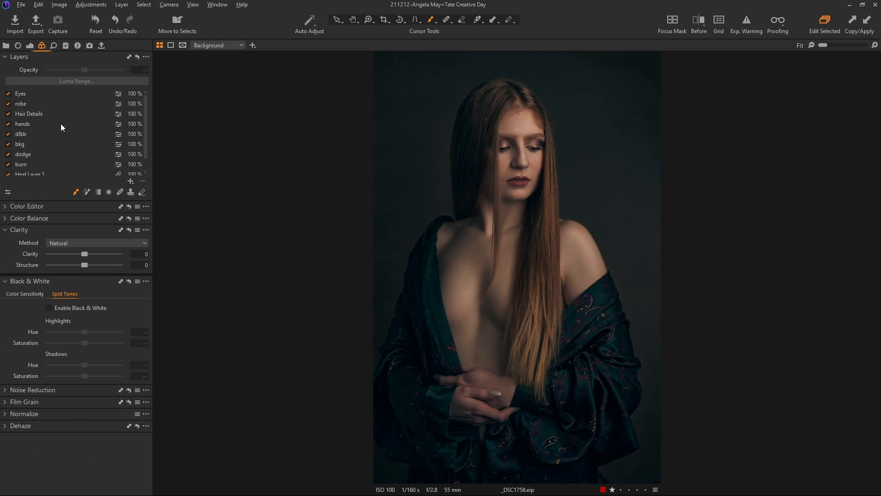
left_click(40, 218)
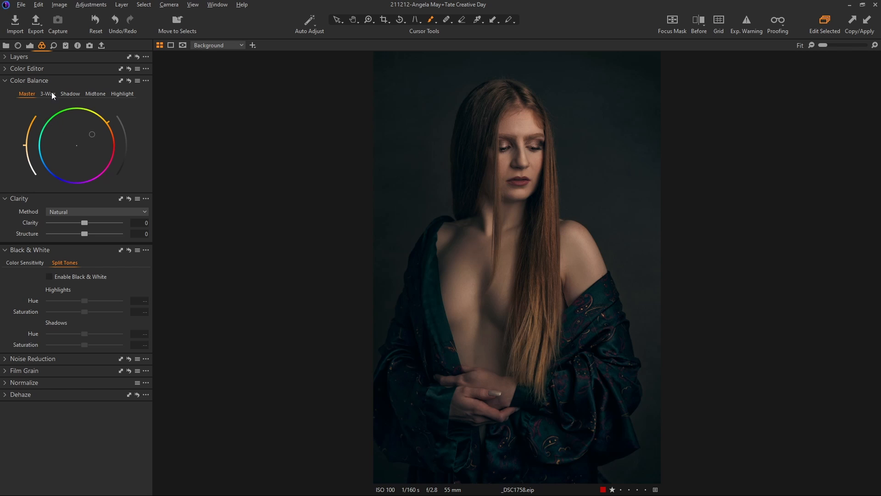
left_click(70, 94)
left_click_drag(62, 151, 70, 151)
left_click(129, 81)
left_click_drag(77, 142, 89, 140)
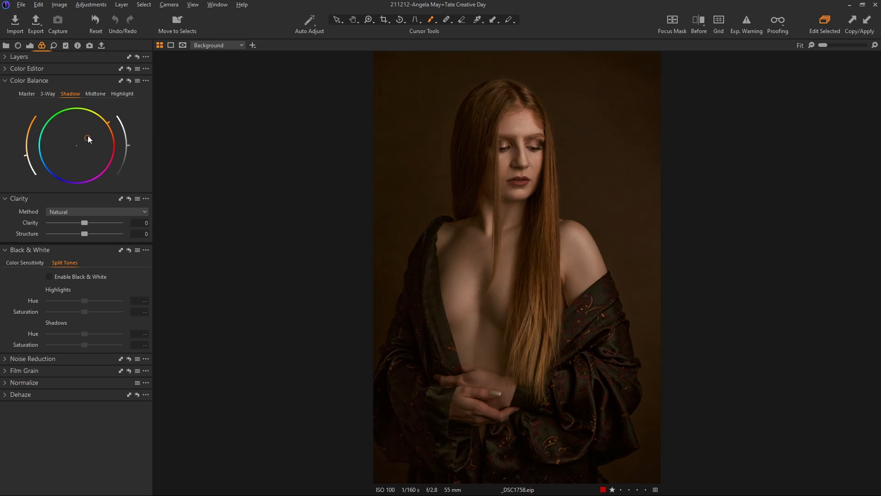
Shift the Background layer's highlights toward blue and give the shadows a stronger blue tint
left_click(121, 94)
mouse_move(79, 148)
left_mouse_down()
mouse_move(59, 159)
mouse_move(71, 149)
mouse_move(65, 153)
left_mouse_up()
left_click(94, 96)
key("ctrl+z")
left_click(69, 94)
left_click_drag(26, 157, 24, 147)
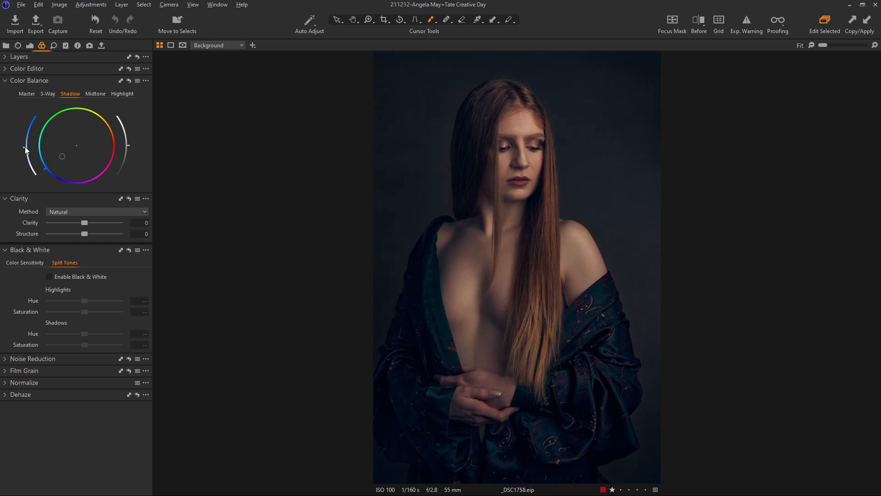
Try a blue tint in the midtones and compare the portrait in the split before and after view
left_click(94, 94)
left_click_drag(77, 145, 64, 156)
left_click(121, 94)
key("y")
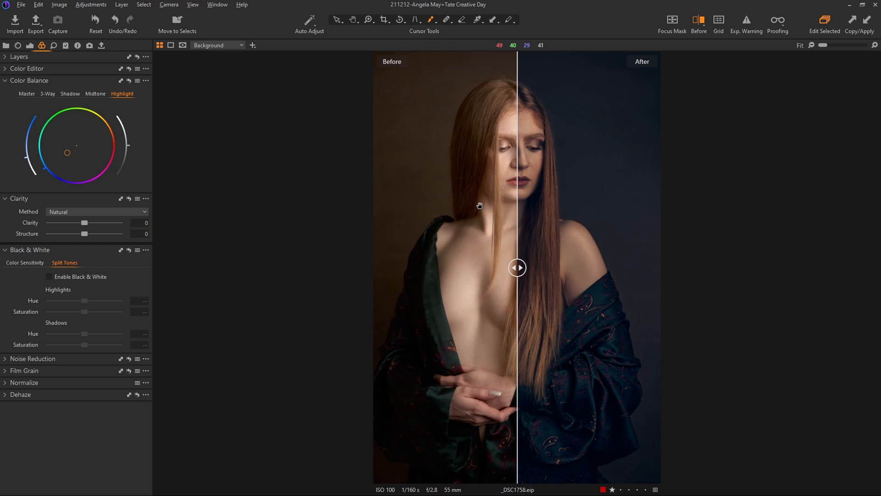
left_click_drag(517, 267, 442, 267)
key("y")
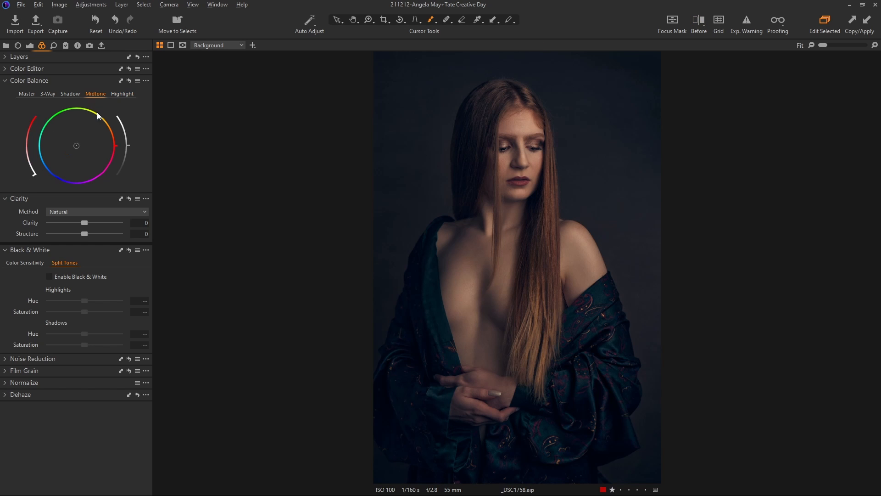
Reset the shadow tint, shift the shadows toward a softer blue, and compare the portrait before and after
left_click(66, 94)
double_click(62, 156)
mouse_move(25, 147)
left_mouse_down()
mouse_move(31, 167)
mouse_move(26, 160)
left_mouse_up()
left_click_drag(70, 154, 64, 158)
key("y")
left_click_drag(515, 267, 392, 268)
key("y")
Add a new adjustment layer and set its Clarity to 100 with the Punch method
left_click(30, 46)
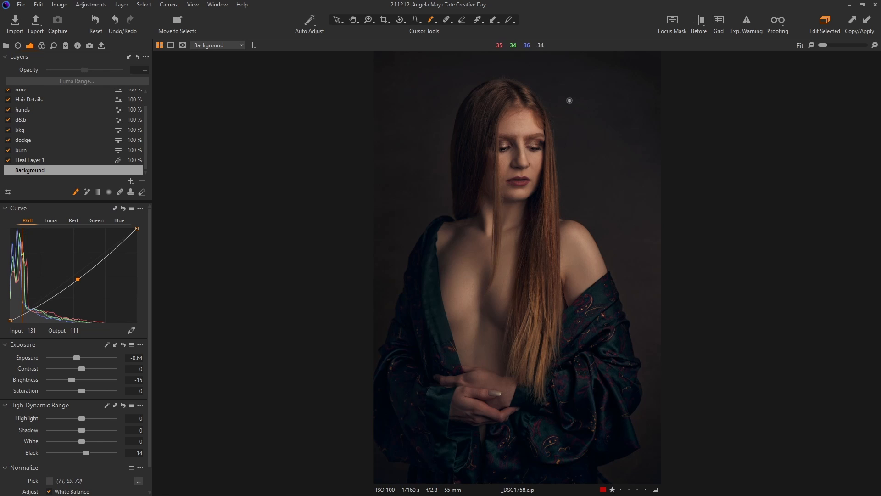
left_click(130, 181)
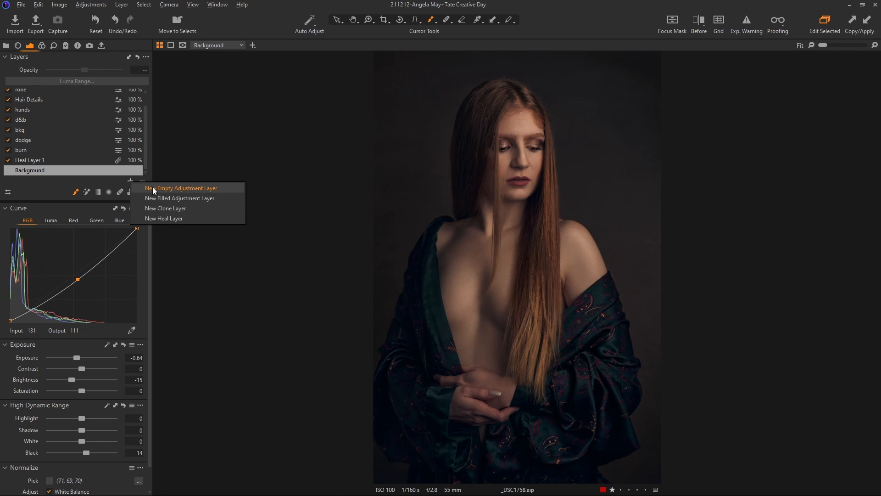
left_click(168, 198)
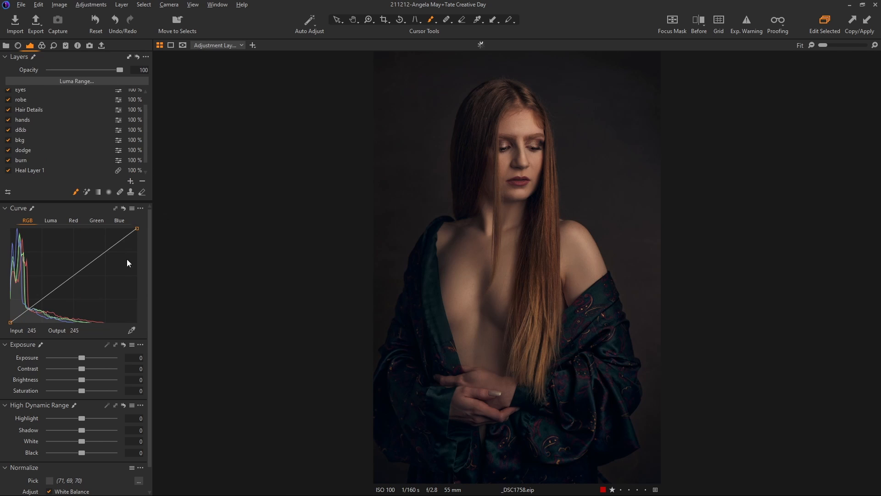
left_click(43, 44)
left_click(89, 213)
left_click(89, 231)
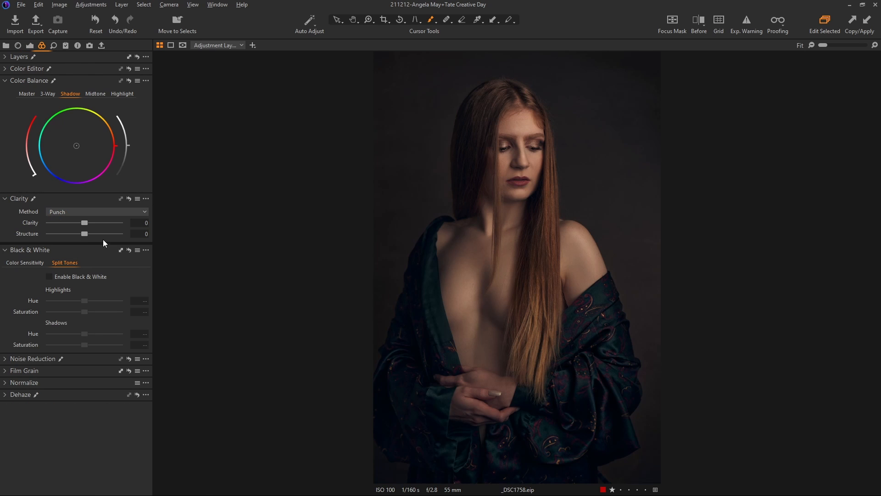
left_click_drag(105, 222, 172, 222)
Enlarge the brush and try painting the new layer's clarity effect over the studio backdrop
key("bracketright")
key("bracketright")
key("bracketright")
key("bracketright")
key("bracketright")
key("bracketright")
key("bracketright")
key("bracketright")
key("bracketright")
key("bracketright")
key("bracketright")
key("bracketright")
key("bracketright")
key("bracketright")
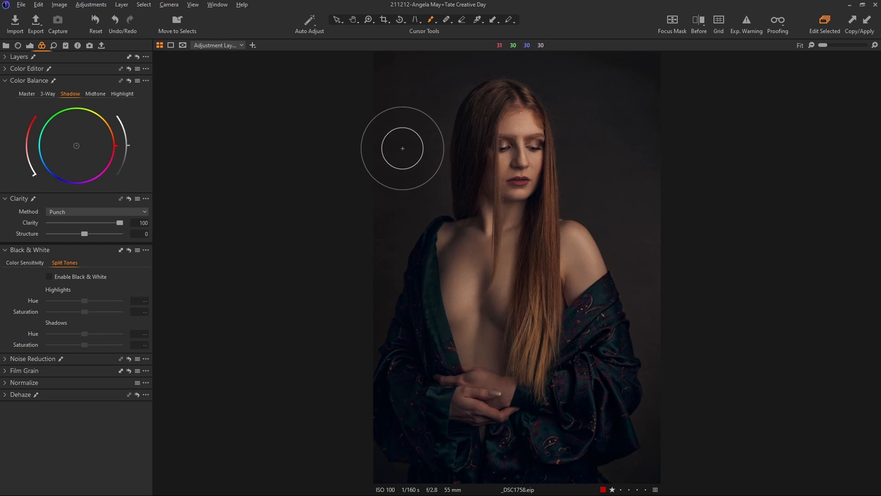
right_click(416, 133)
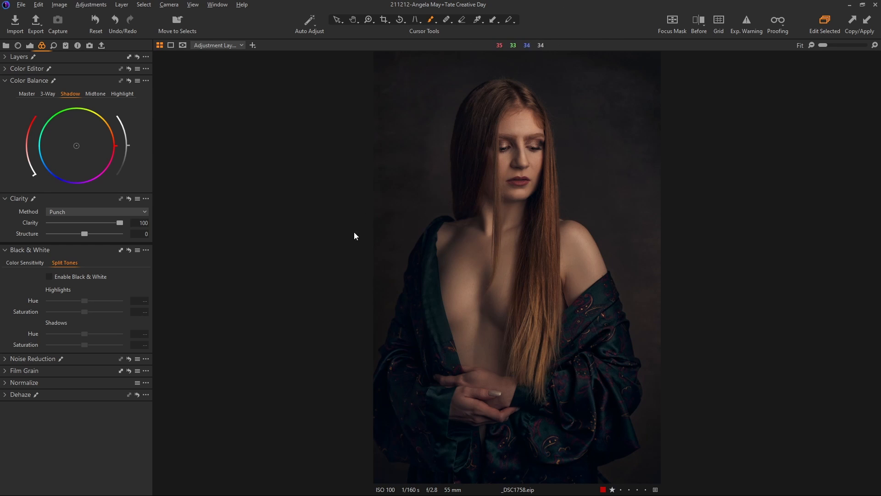
Try a lower opacity on Adjustment Layer 1 and delete the layer
left_click(13, 57)
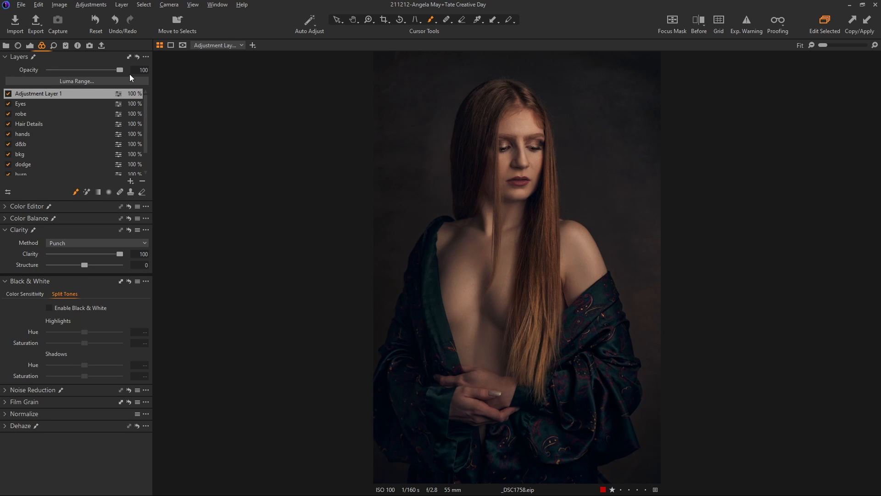
left_click_drag(121, 68, 104, 70)
left_click(143, 181)
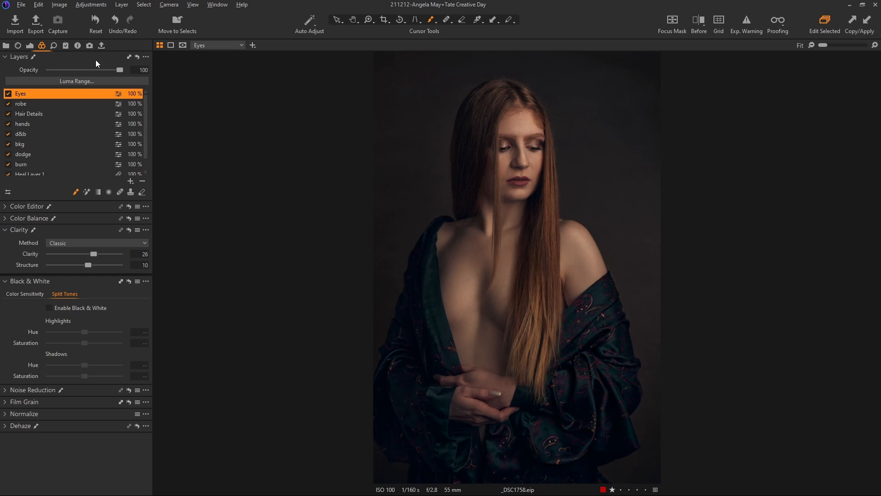
Select the Background layer and rate the image five stars
scroll(145, 153, "down", 1)
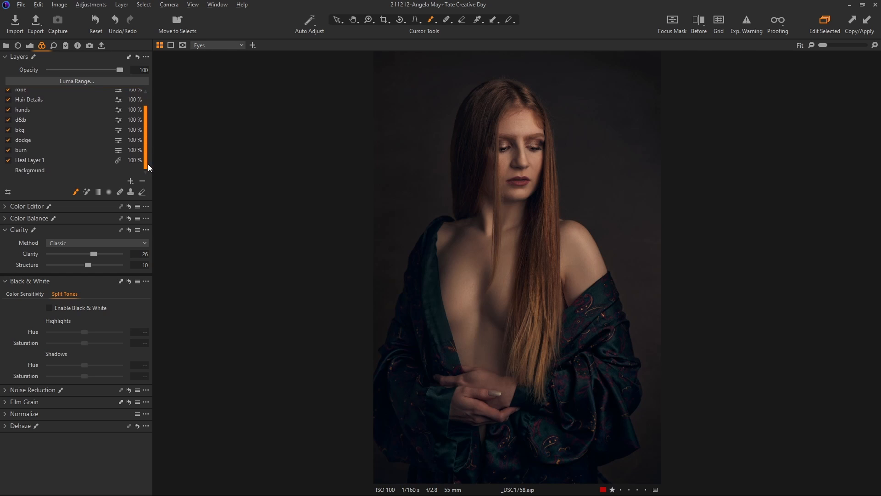
left_click(44, 169)
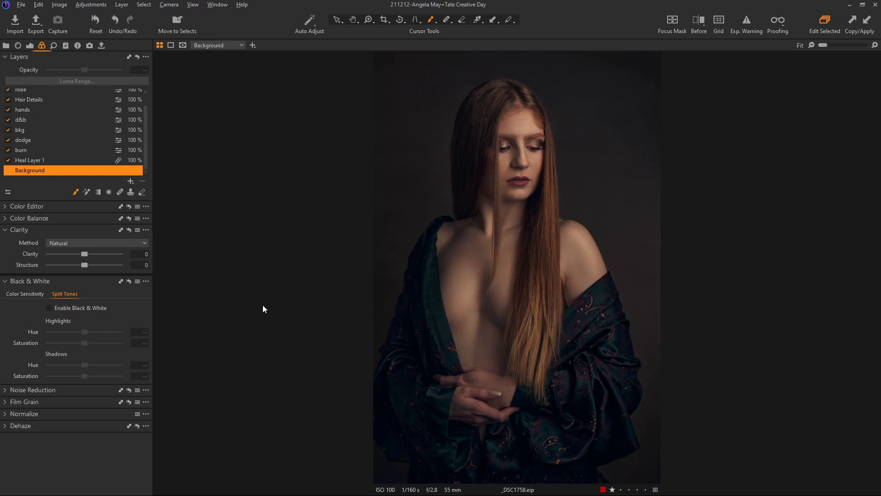
left_click(645, 489)
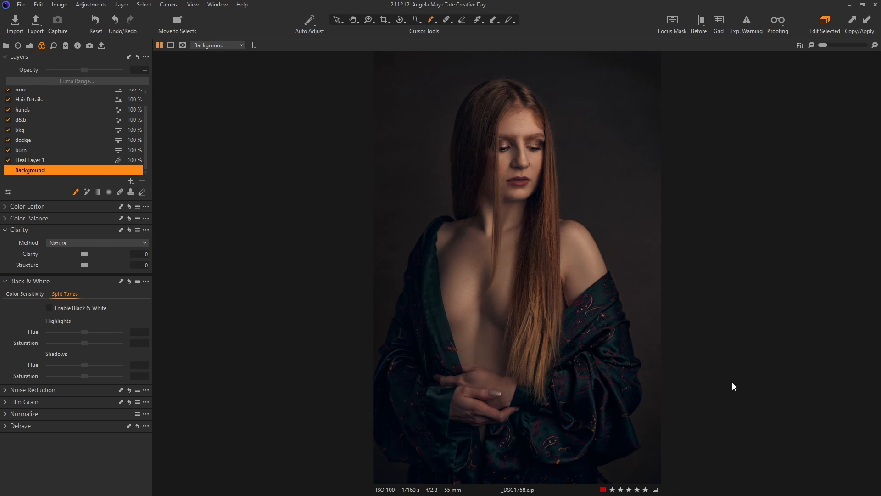